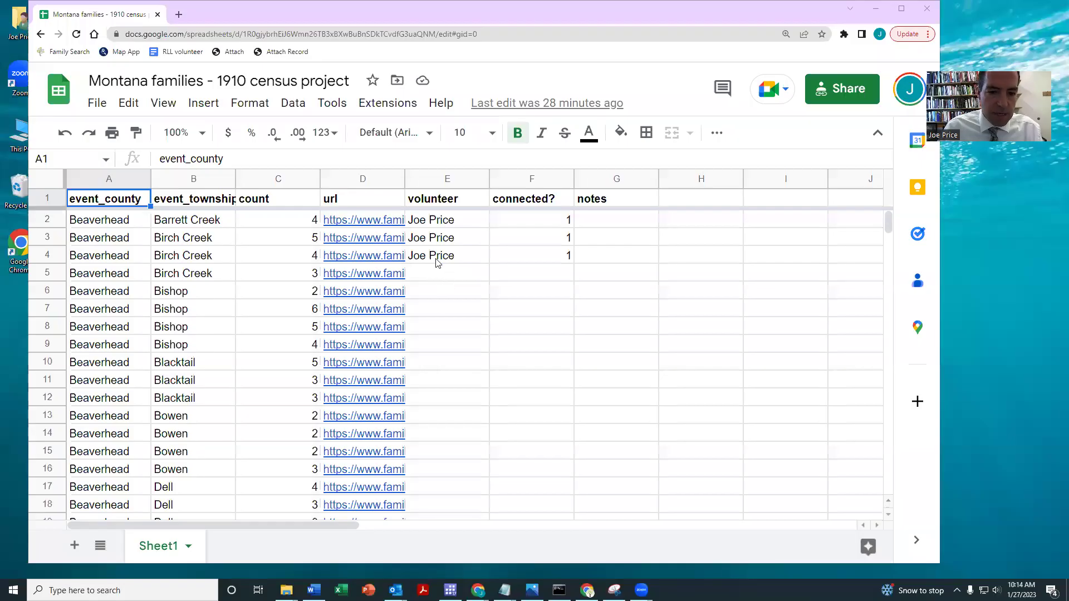
# Copy row 4's volunteer name down to rows 5–7 and preview row 5's family link.
pyautogui.click(440, 255)
pyautogui.moveTo(489, 262); pyautogui.dragTo(440, 315)
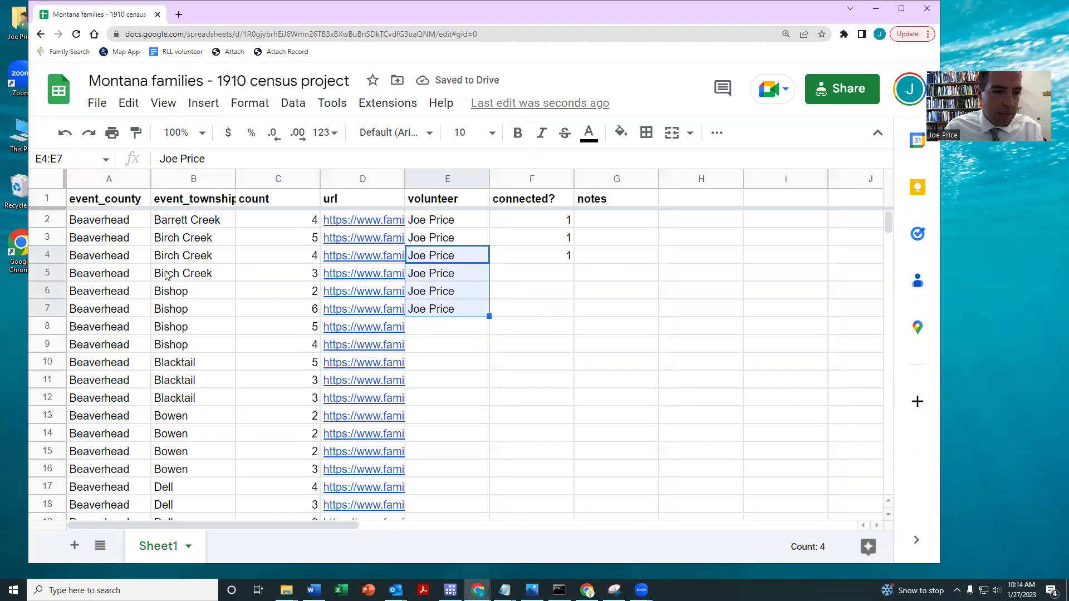
pyautogui.click(354, 278)
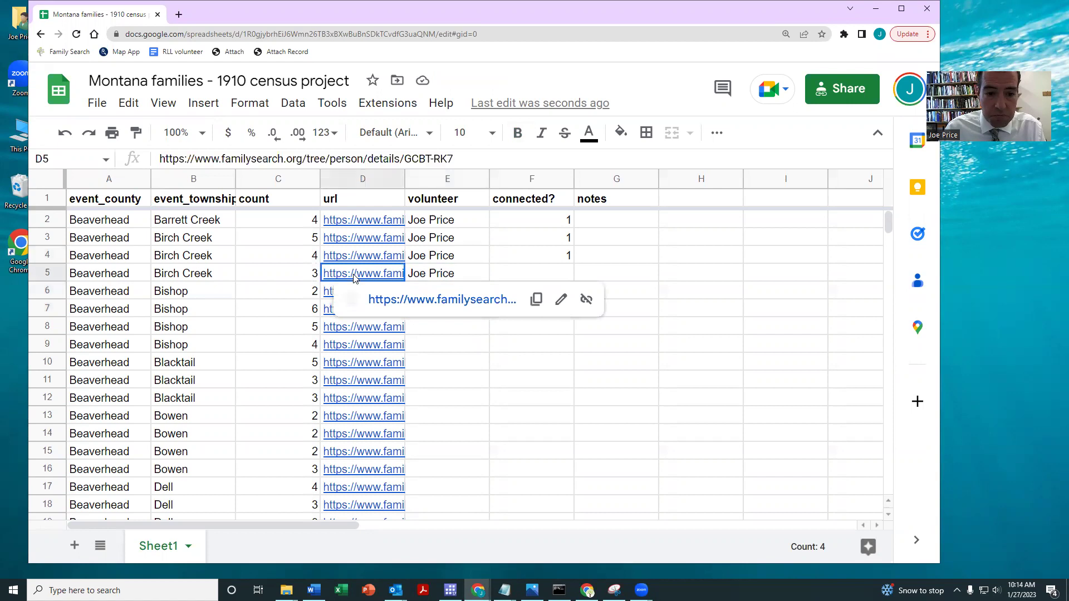
pyautogui.click(386, 299)
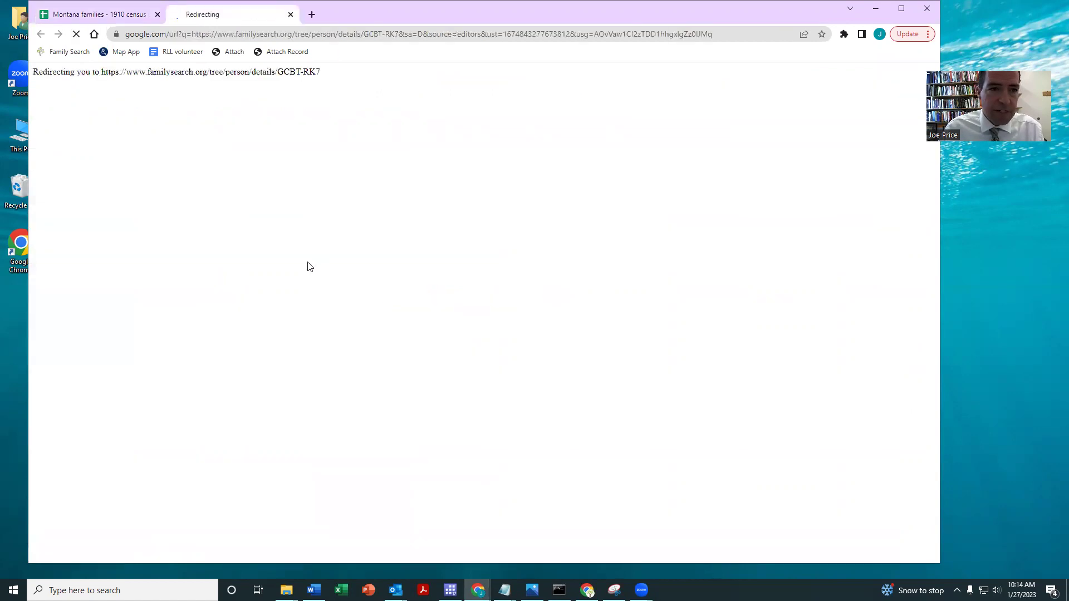
pyautogui.press('Return')
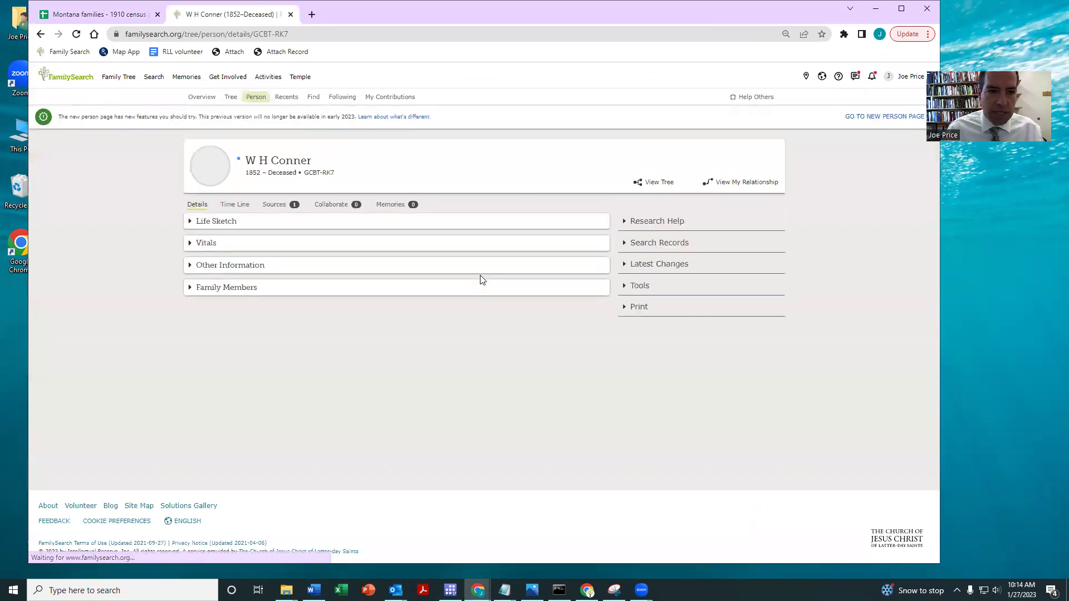
pyautogui.scroll(-1, 485, 277)
pyautogui.scroll(-2, 482, 276)
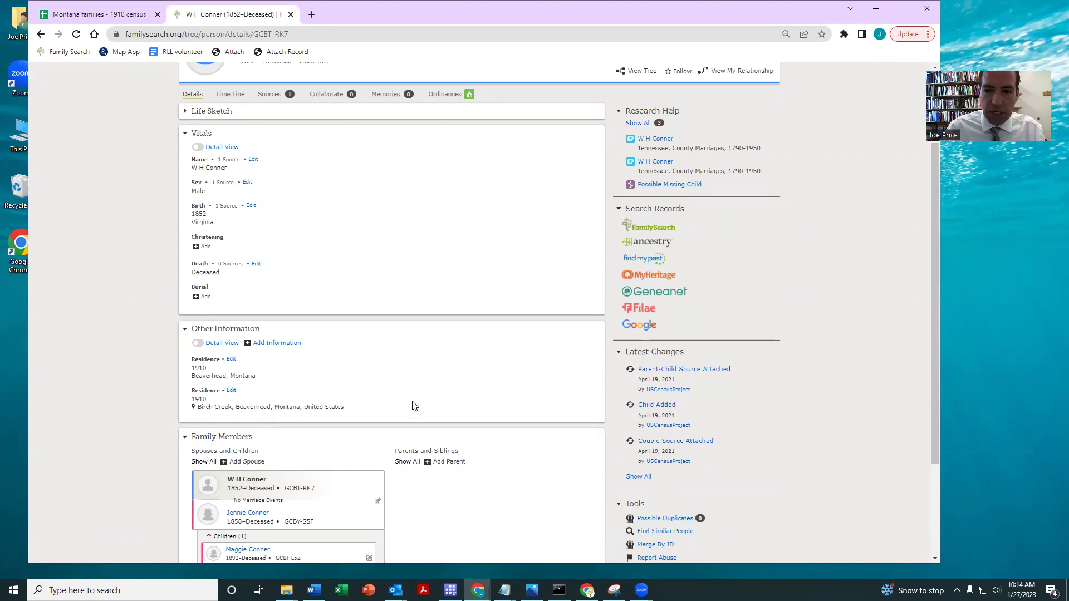
pyautogui.scroll(-2, 499, 334)
pyautogui.scroll(4, 509, 343)
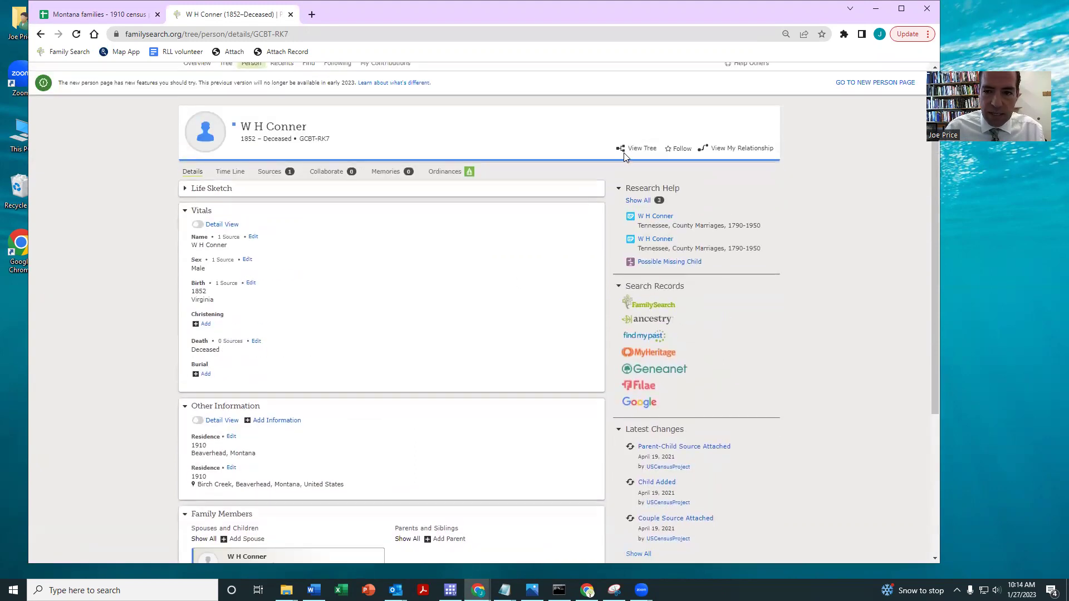
pyautogui.scroll(-4, 327, 441)
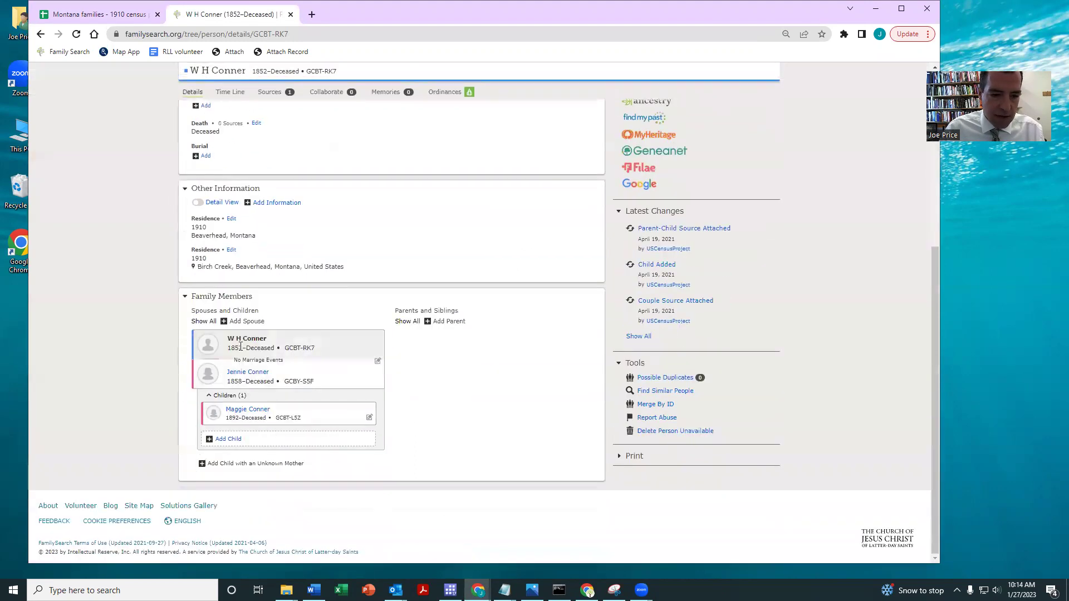
pyautogui.scroll(5, 508, 310)
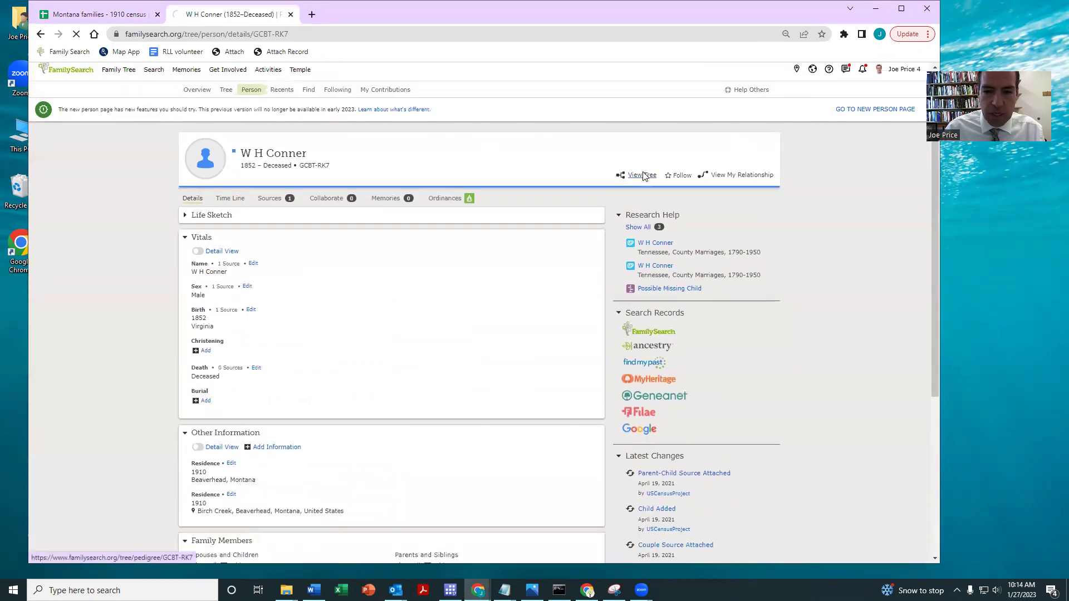
pyautogui.click(640, 175)
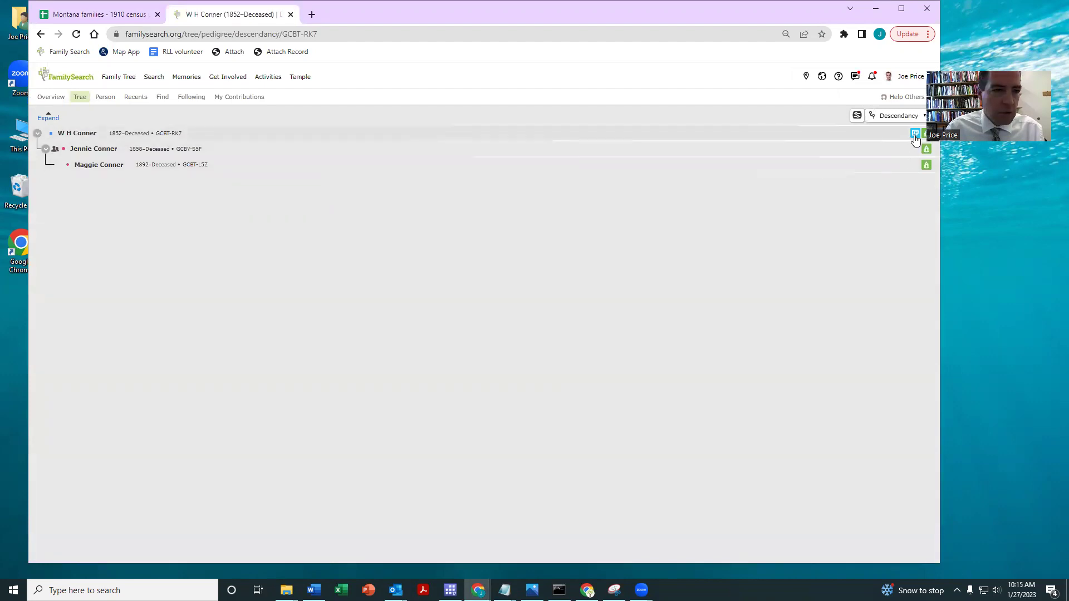
pyautogui.click(84, 139)
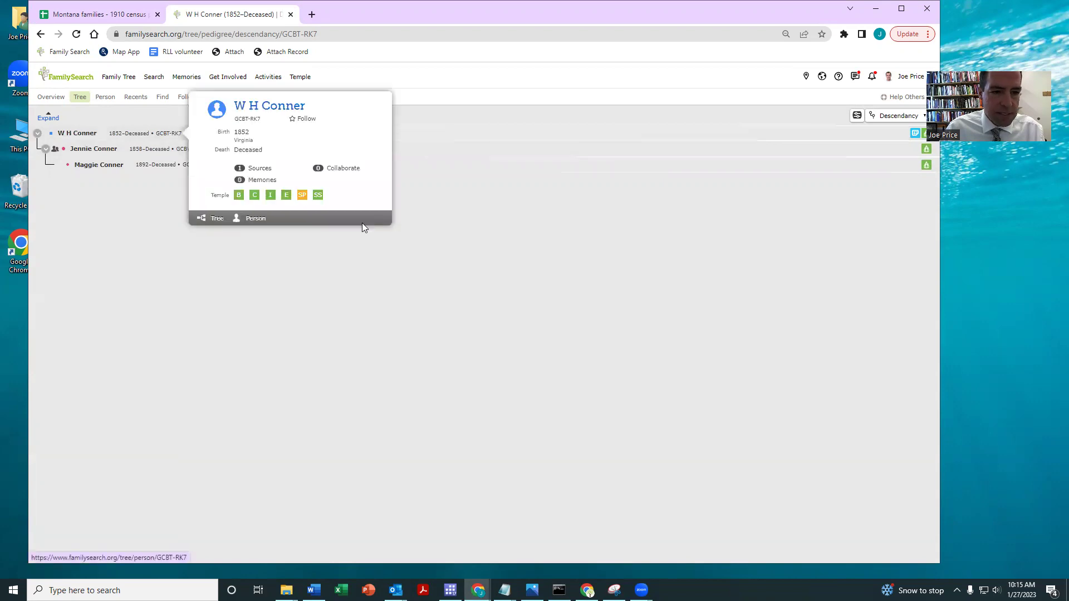
pyautogui.click(262, 225)
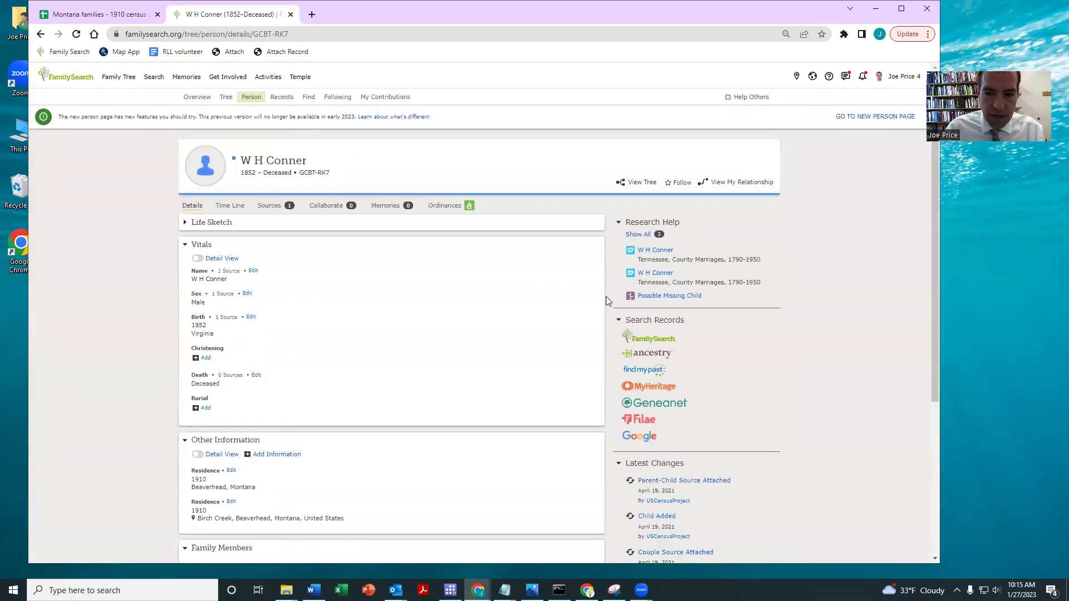
pyautogui.click(656, 250)
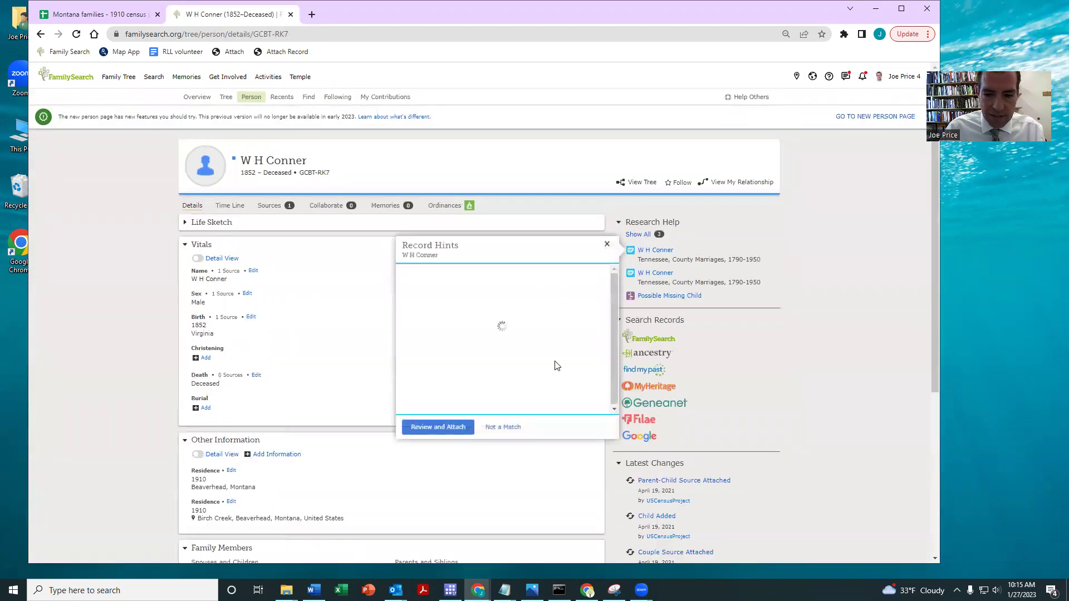
pyautogui.click(420, 430)
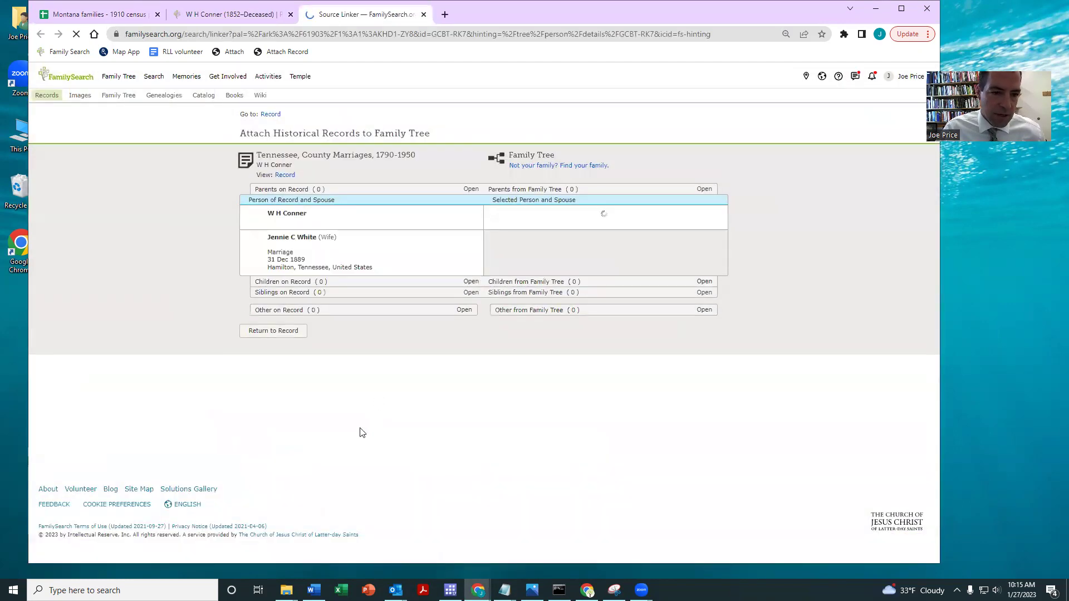
pyautogui.scroll(-1, 397, 221)
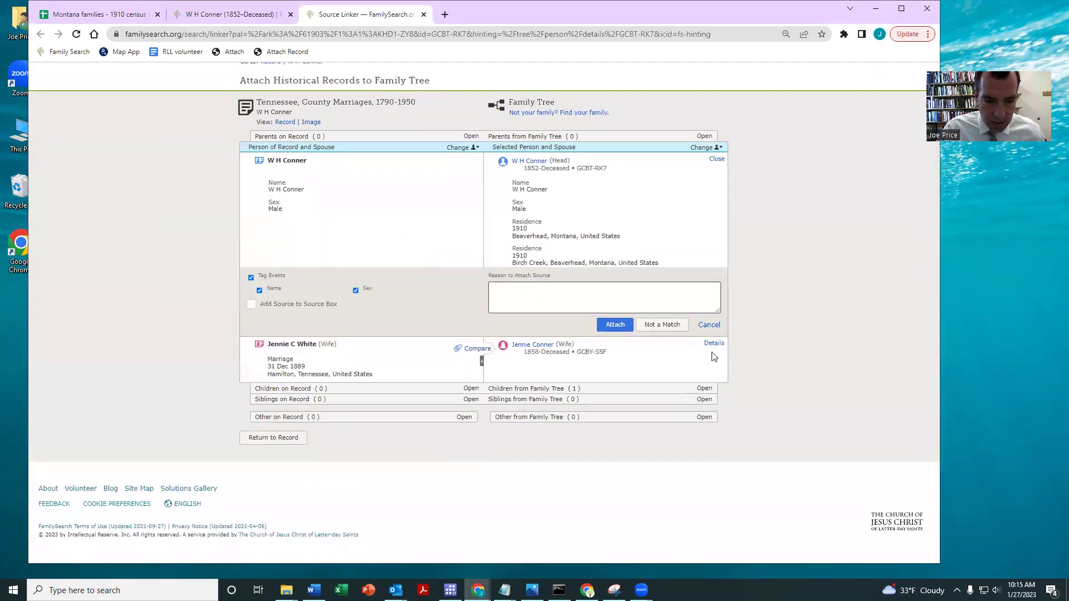
pyautogui.scroll(-1, 708, 348)
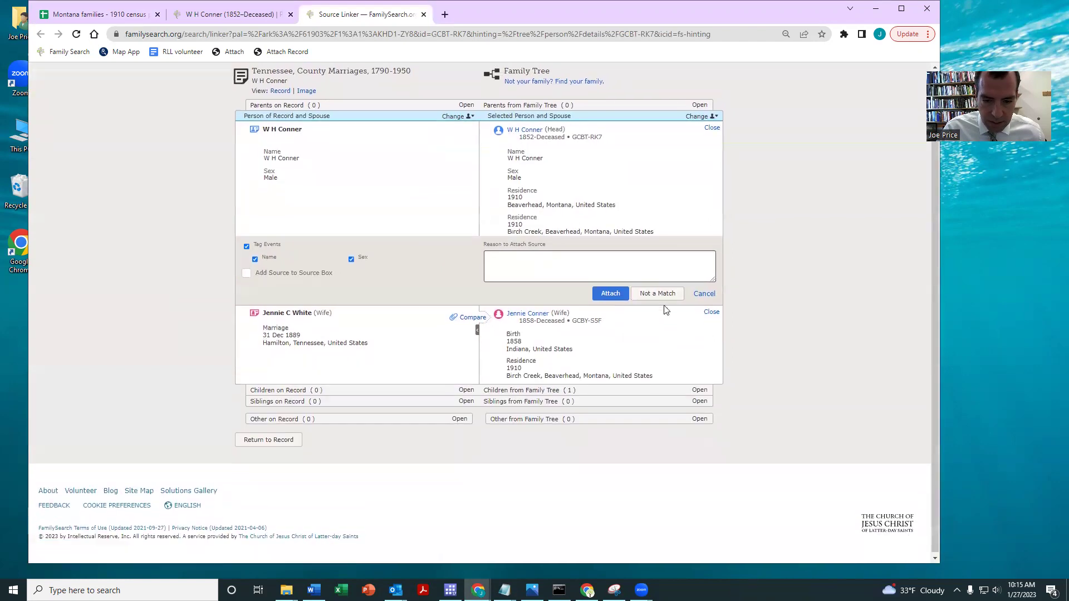
pyautogui.click(700, 389)
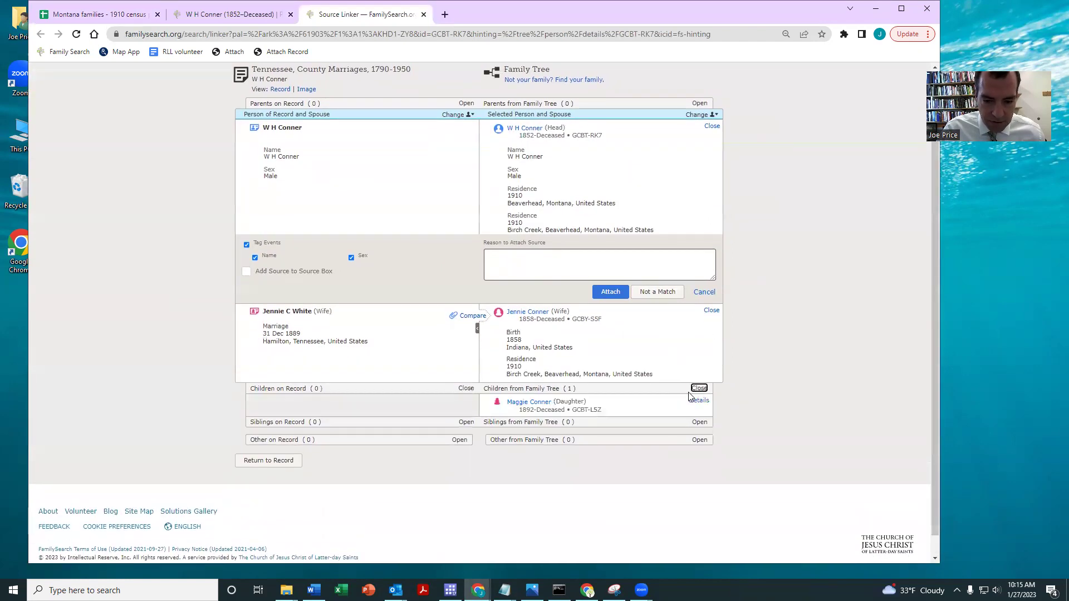
pyautogui.click(700, 401)
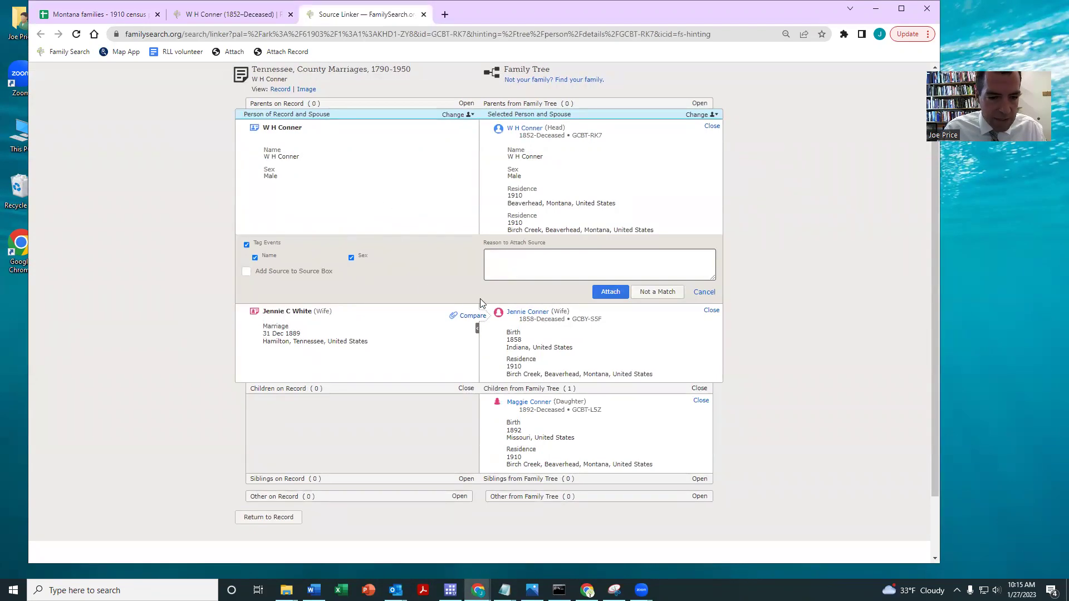
pyautogui.scroll(2, 484, 301)
pyautogui.click(297, 116)
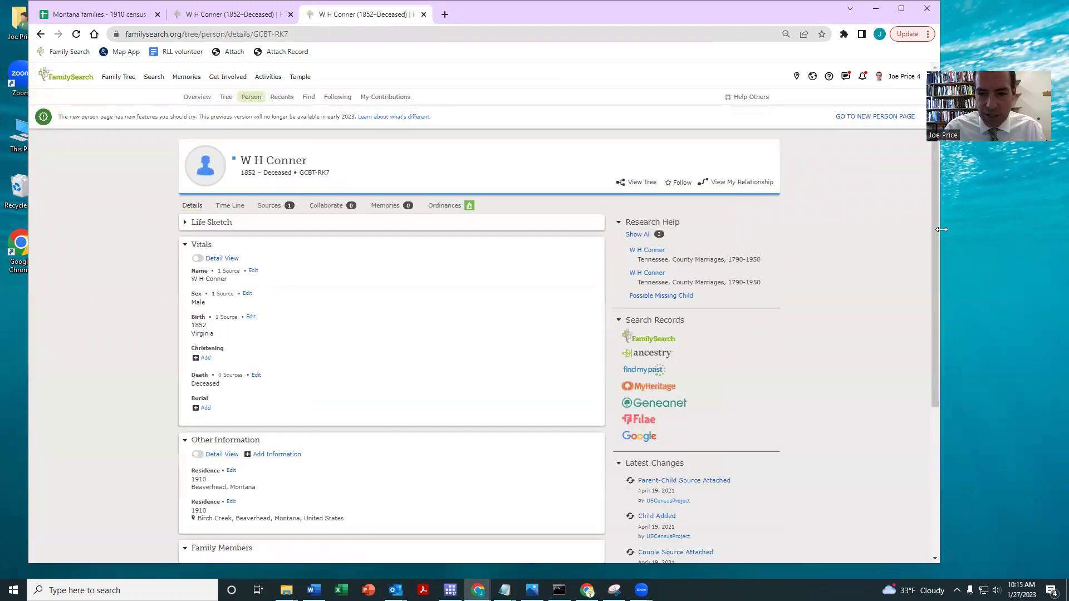
# Search Ancestry for W H Conner's records in a separate window beside FamilySearch.
pyautogui.moveTo(941, 230); pyautogui.dragTo(701, 230)
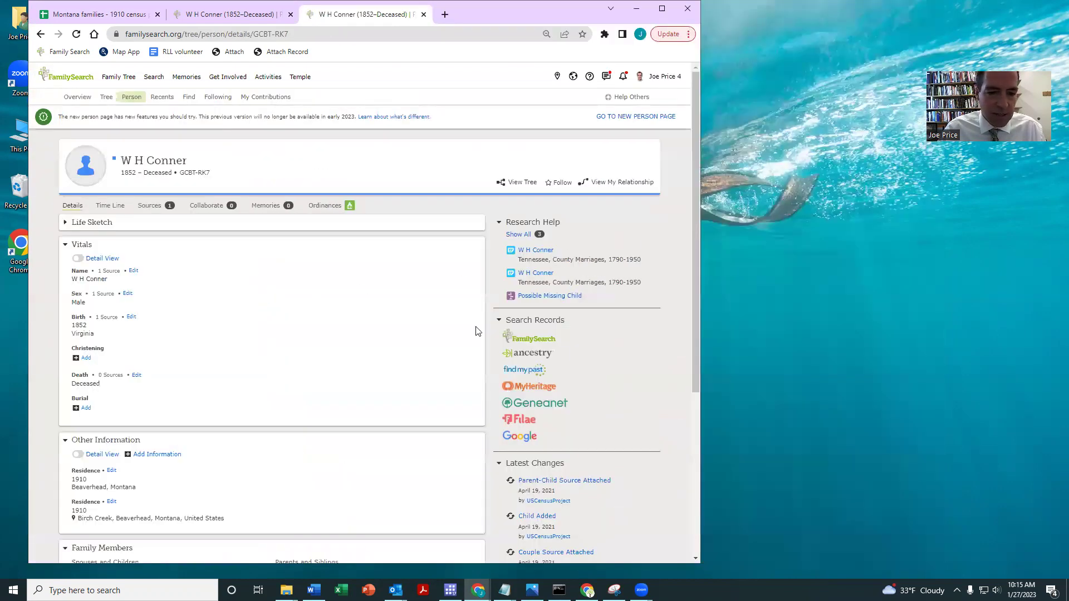
pyautogui.click(526, 353)
pyautogui.click(272, 353)
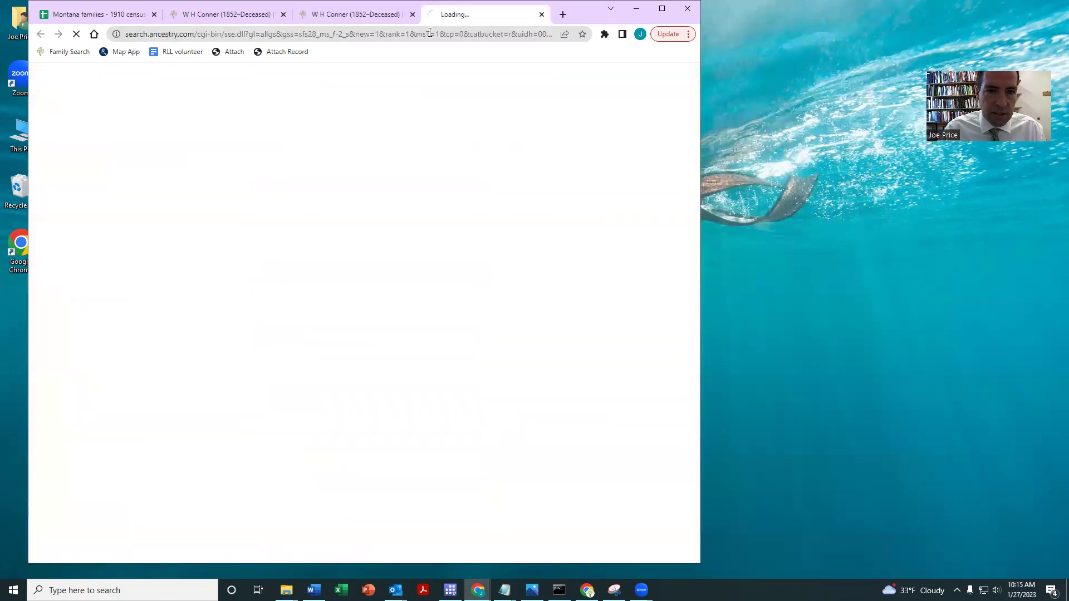
pyautogui.moveTo(441, 22); pyautogui.dragTo(583, 22)
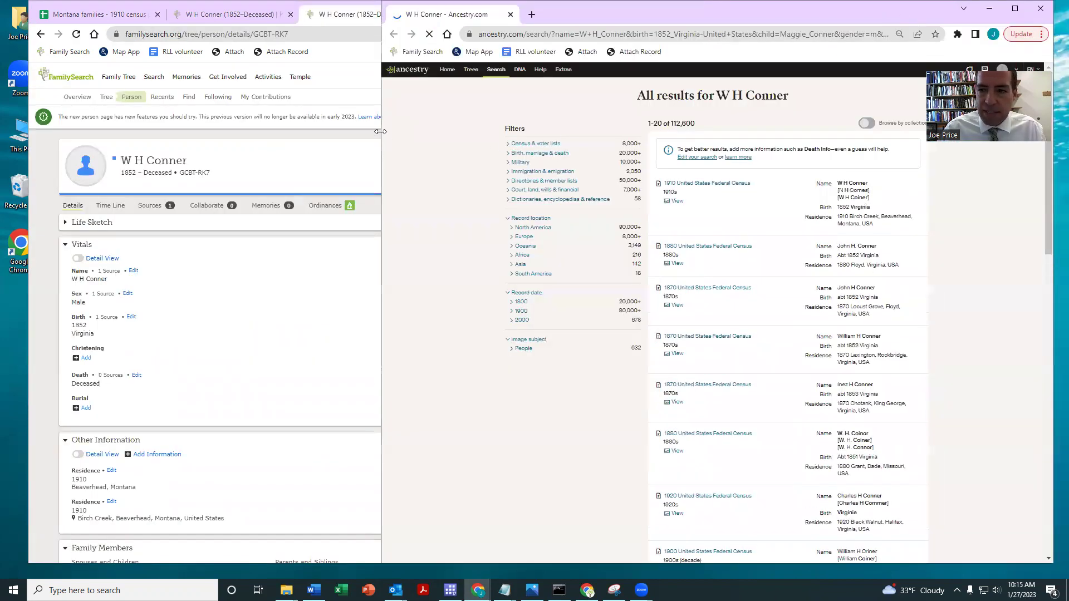
pyautogui.moveTo(381, 131); pyautogui.dragTo(478, 130)
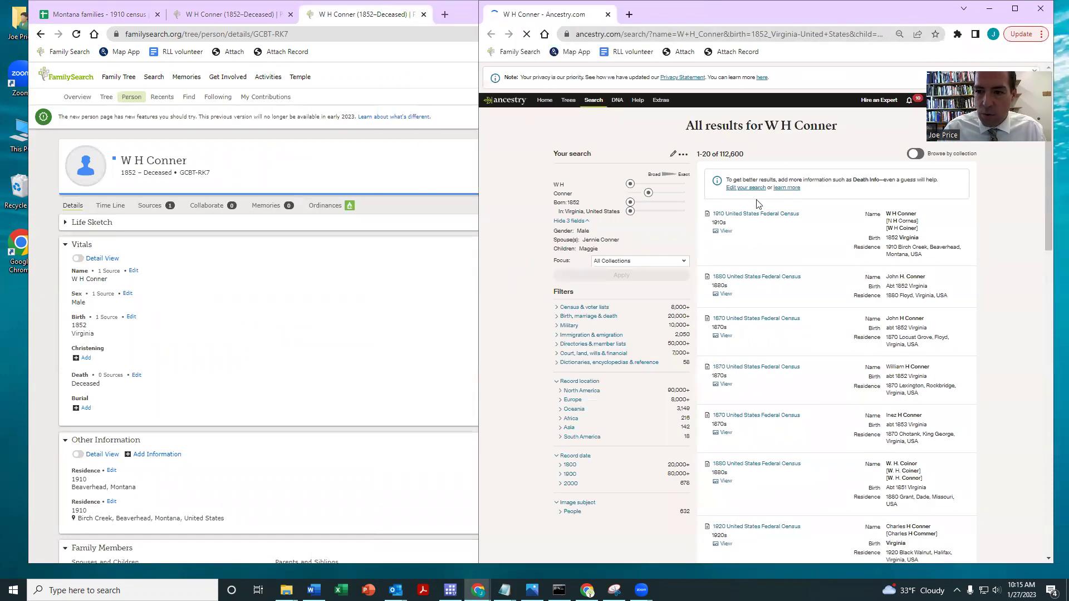
# Open and read W H Conner's 1910 census result listing wife and daughter in Birch Creek, Montana.
pyautogui.click(747, 214)
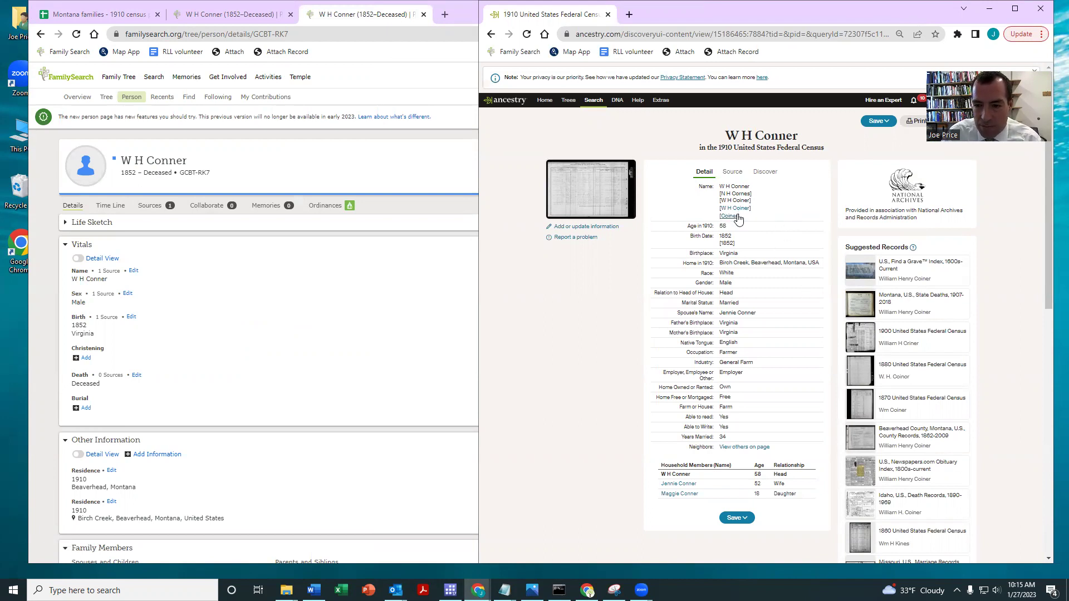
pyautogui.scroll(-2, 880, 234)
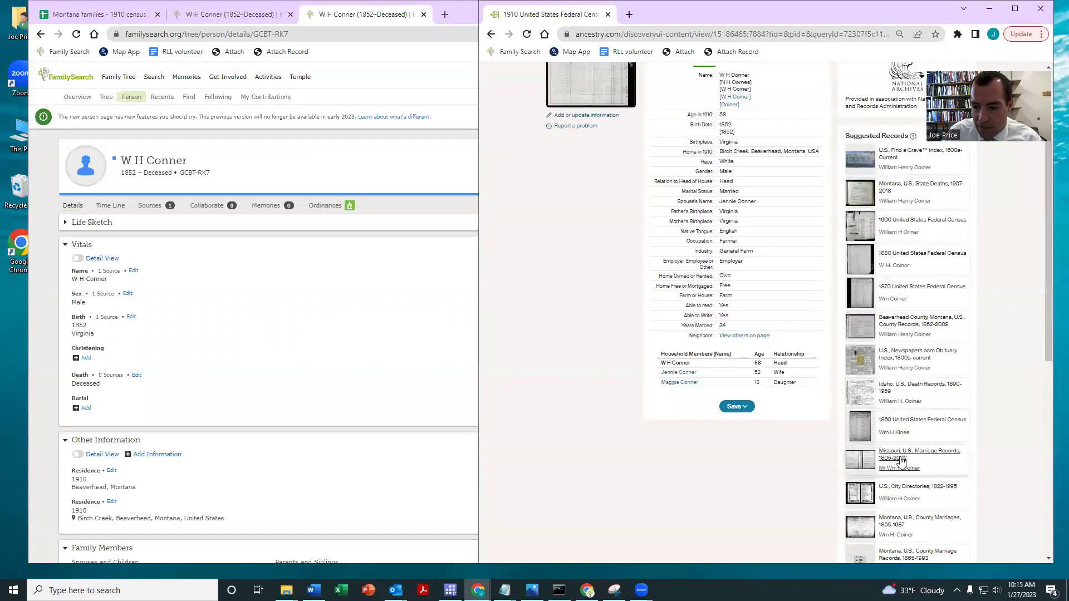
pyautogui.scroll(-7, 903, 465)
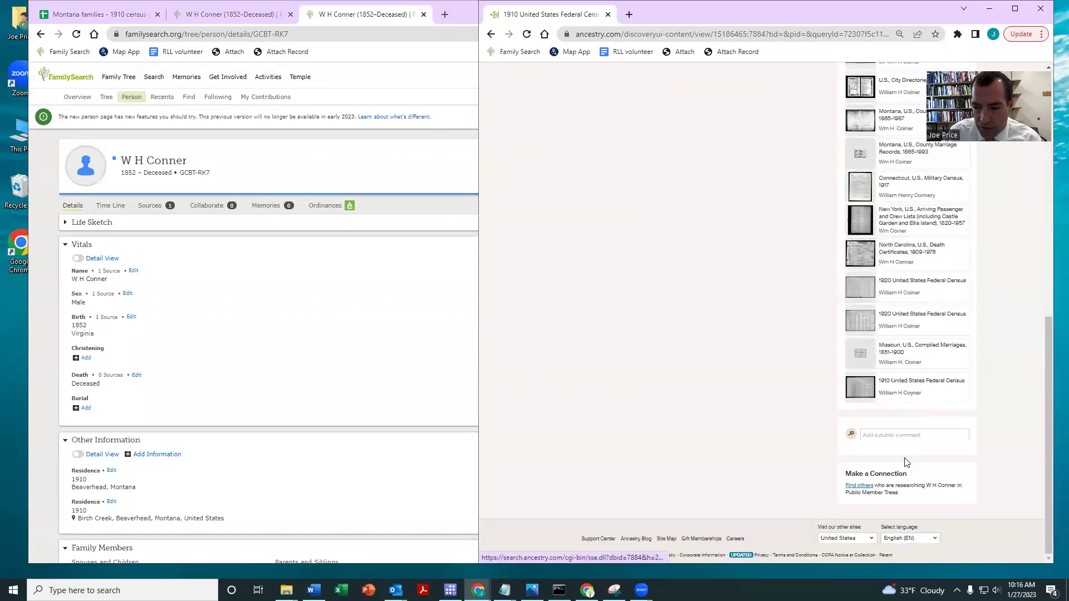
# Search FamilySearch records for W H Conner, born 1850–1854 in Virginia, and scan the results.
pyautogui.click(378, 345)
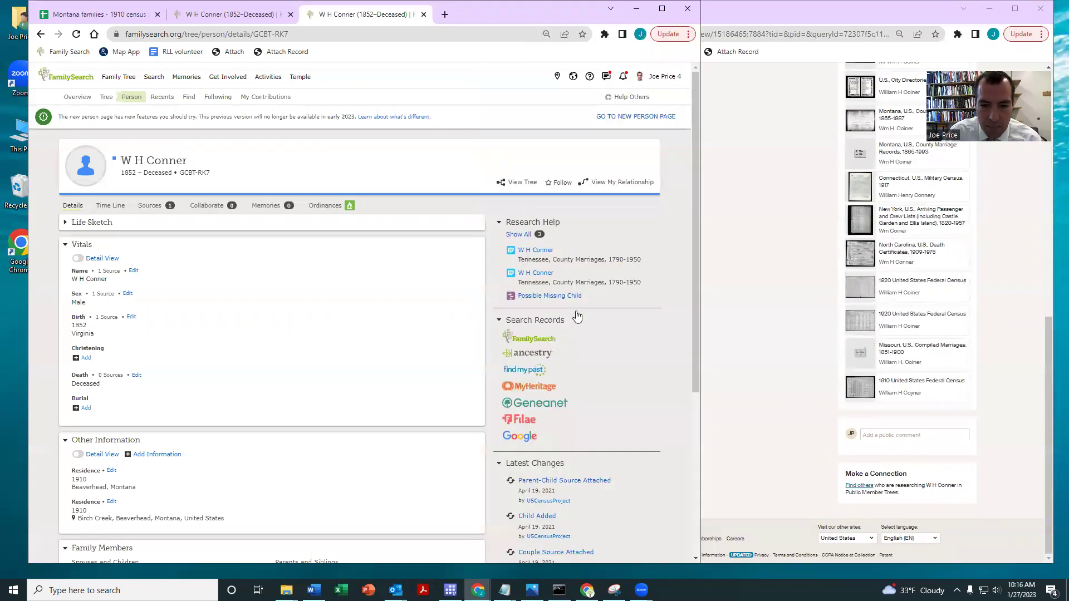
pyautogui.click(533, 340)
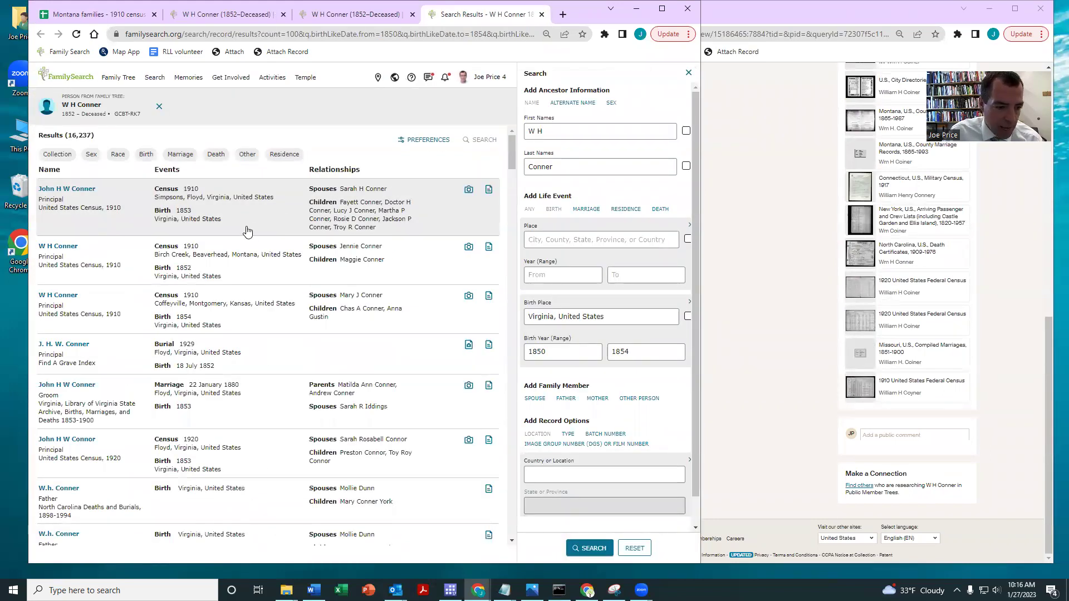
pyautogui.scroll(-4, 247, 231)
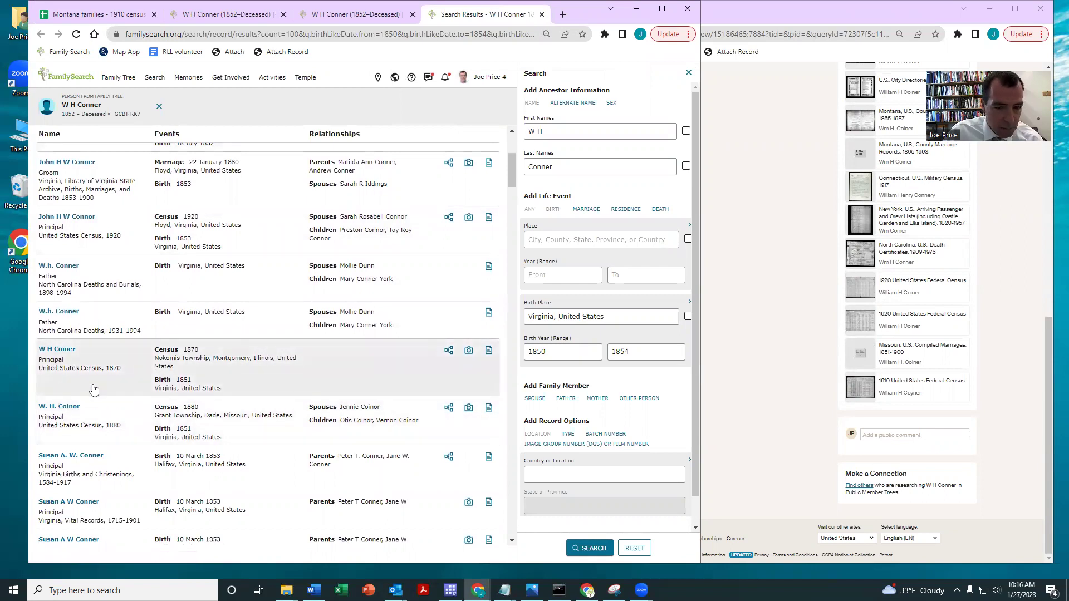
pyautogui.scroll(4, 443, 386)
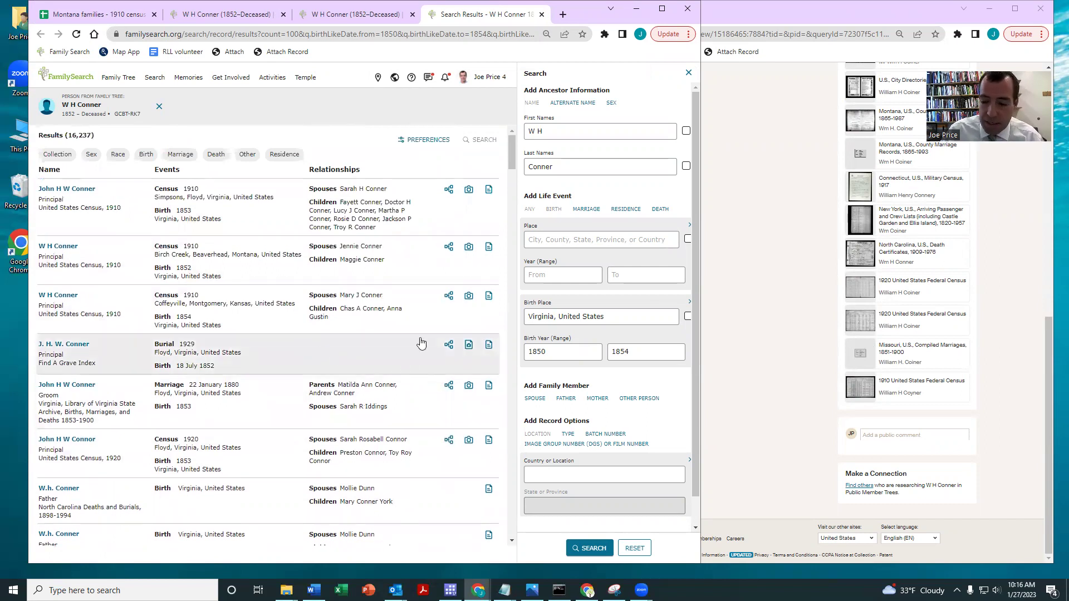
# Check public trees for W H Conner, then follow the suggested Find a Grave Index record to the memorial.
pyautogui.click(783, 289)
pyautogui.scroll(7, 782, 263)
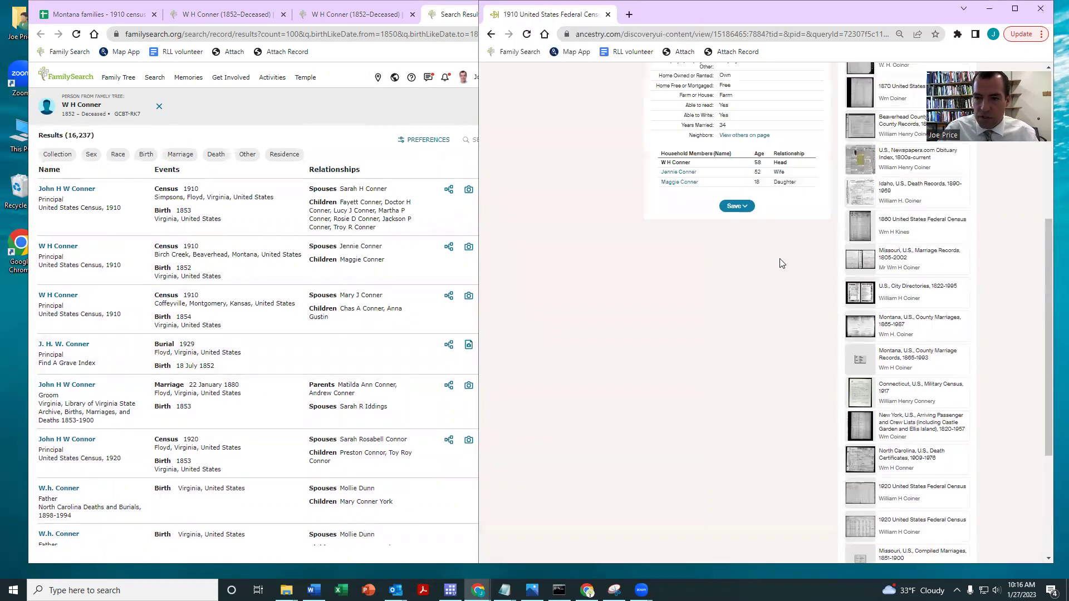
pyautogui.scroll(-4, 861, 435)
pyautogui.scroll(-3, 861, 435)
pyautogui.click(860, 541)
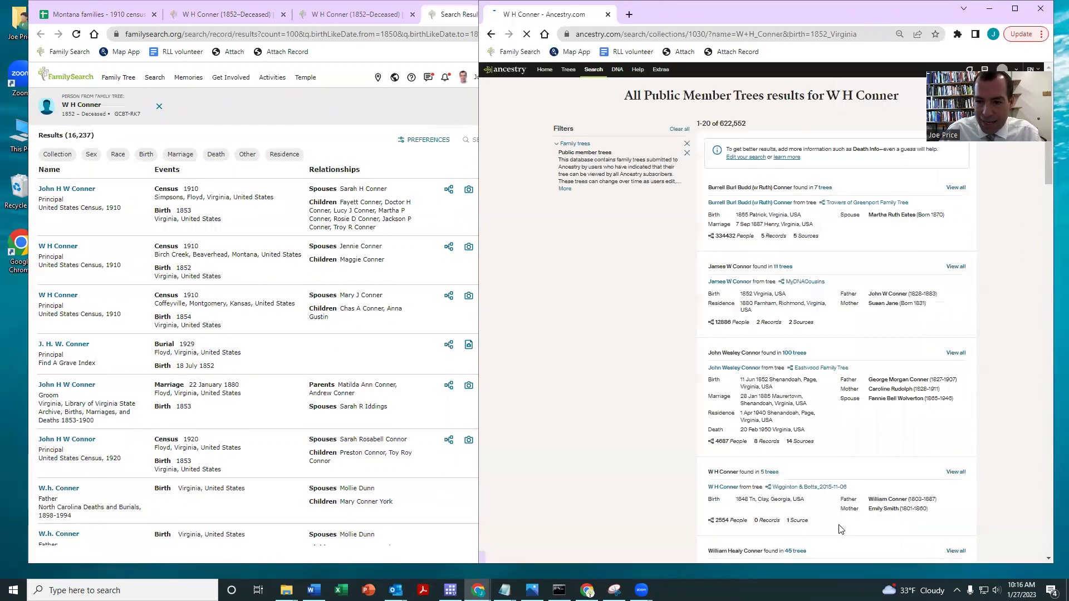
pyautogui.click(490, 34)
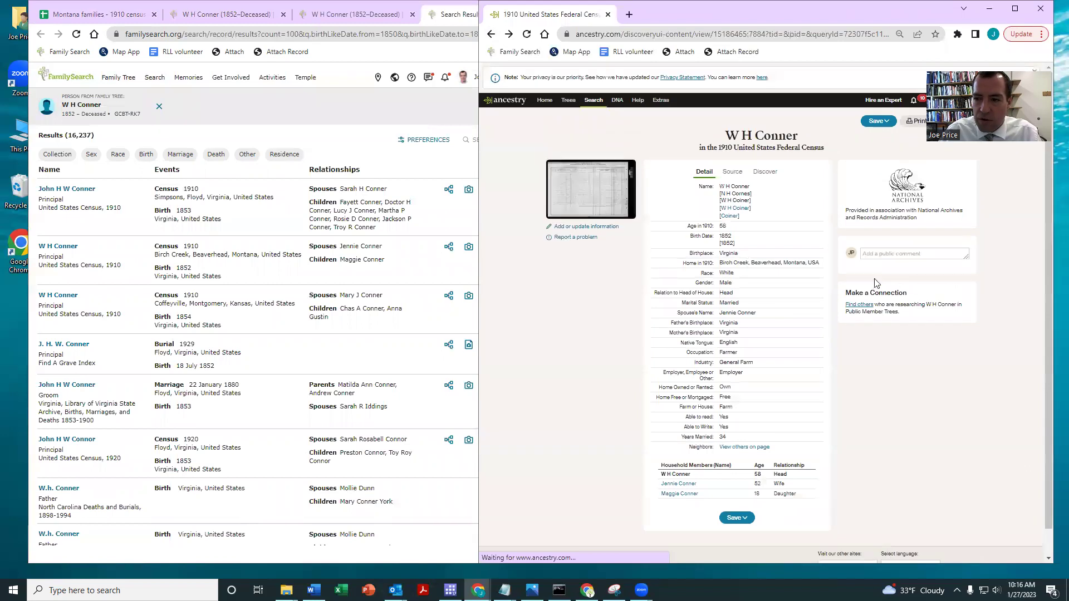
pyautogui.click(904, 268)
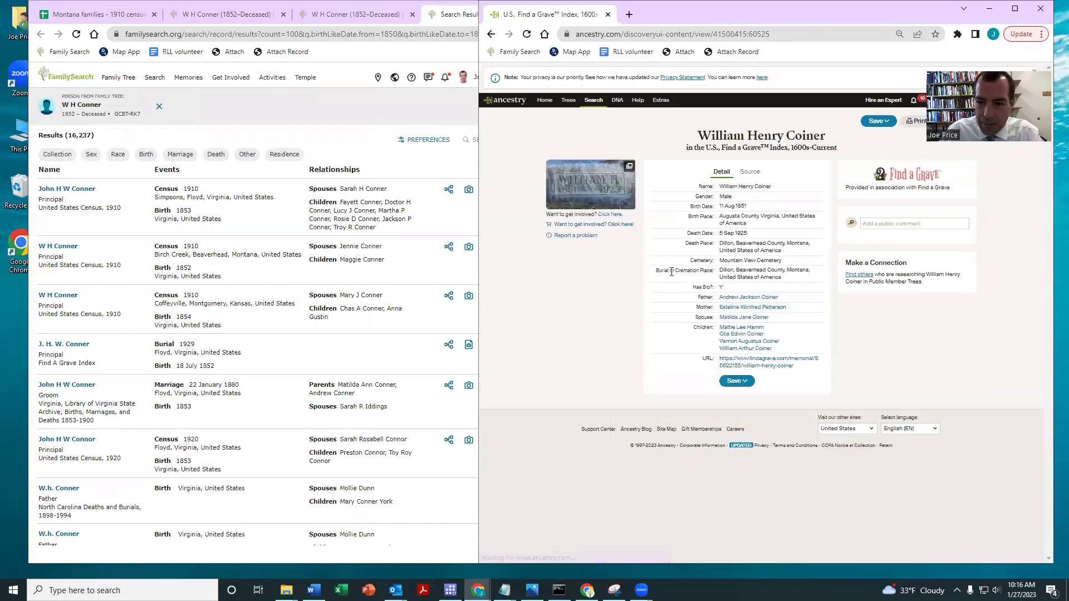
pyautogui.click(577, 193)
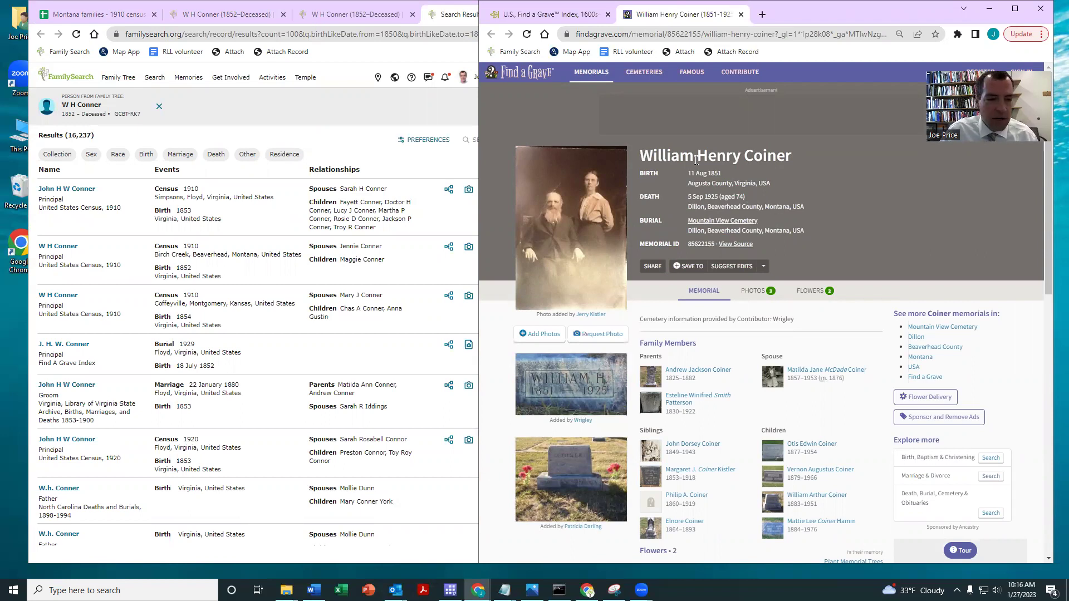
pyautogui.click(389, 18)
pyautogui.click(515, 18)
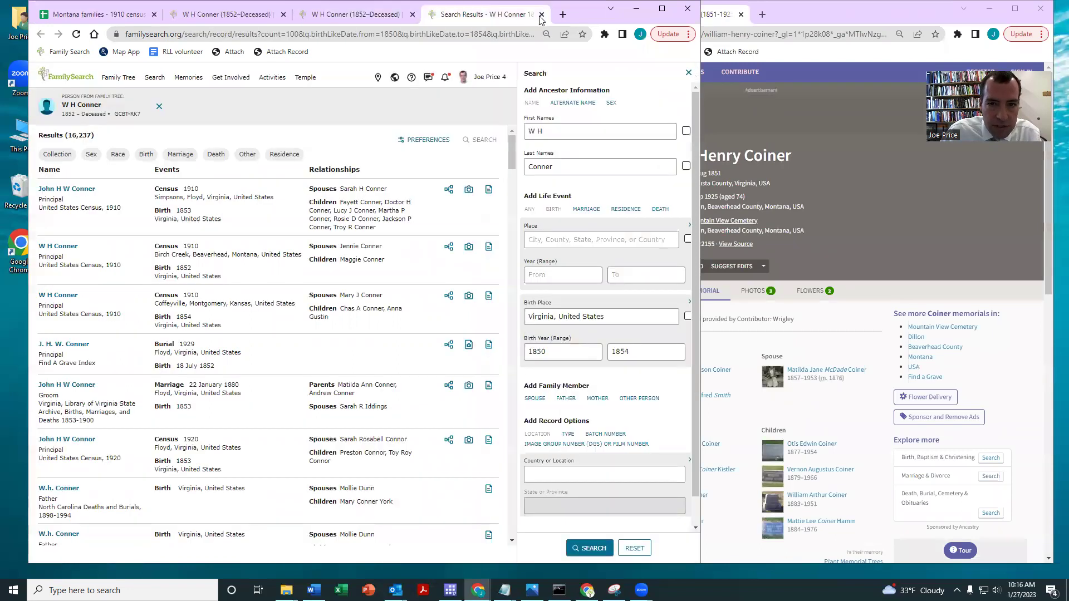
pyautogui.click(541, 16)
# Read the memorial's family details: wife married 1876 and four children born 1877–1884.
pyautogui.click(802, 273)
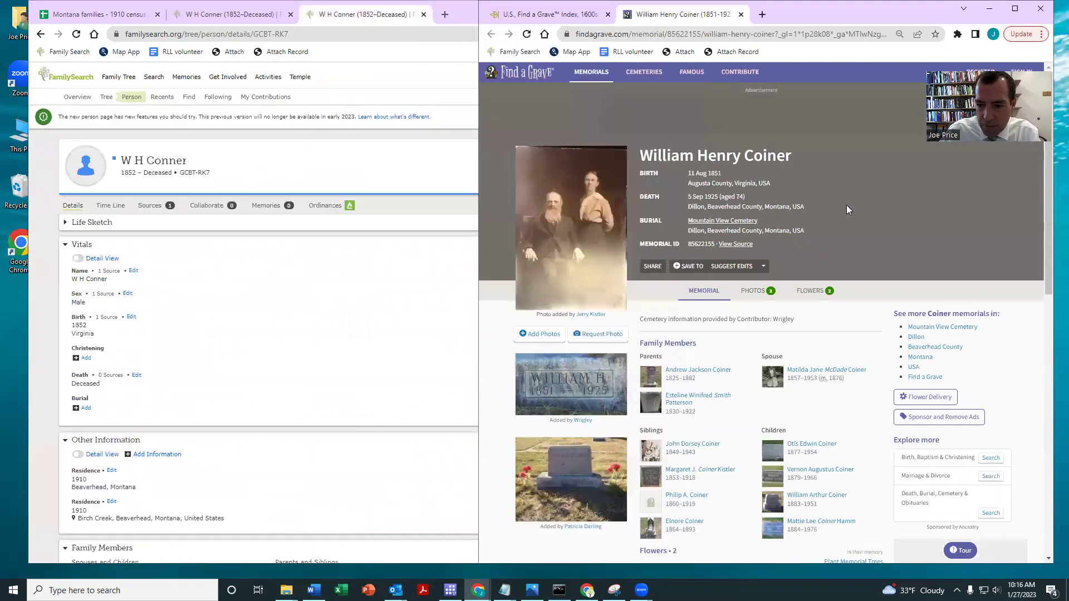
pyautogui.scroll(-2, 823, 301)
pyautogui.scroll(-5, 405, 307)
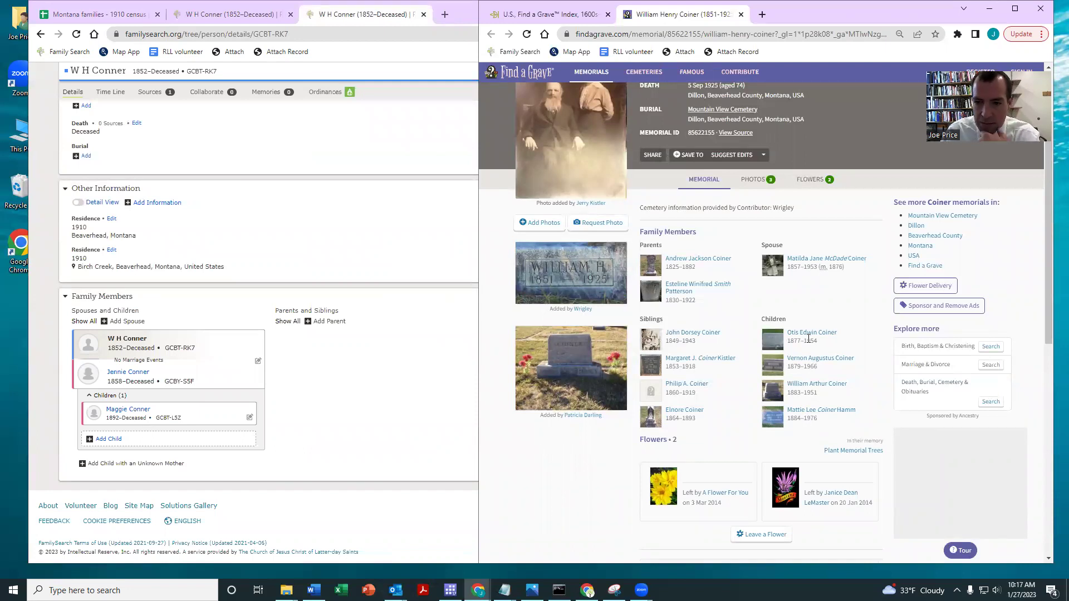
pyautogui.scroll(2, 810, 329)
pyautogui.scroll(1, 276, 250)
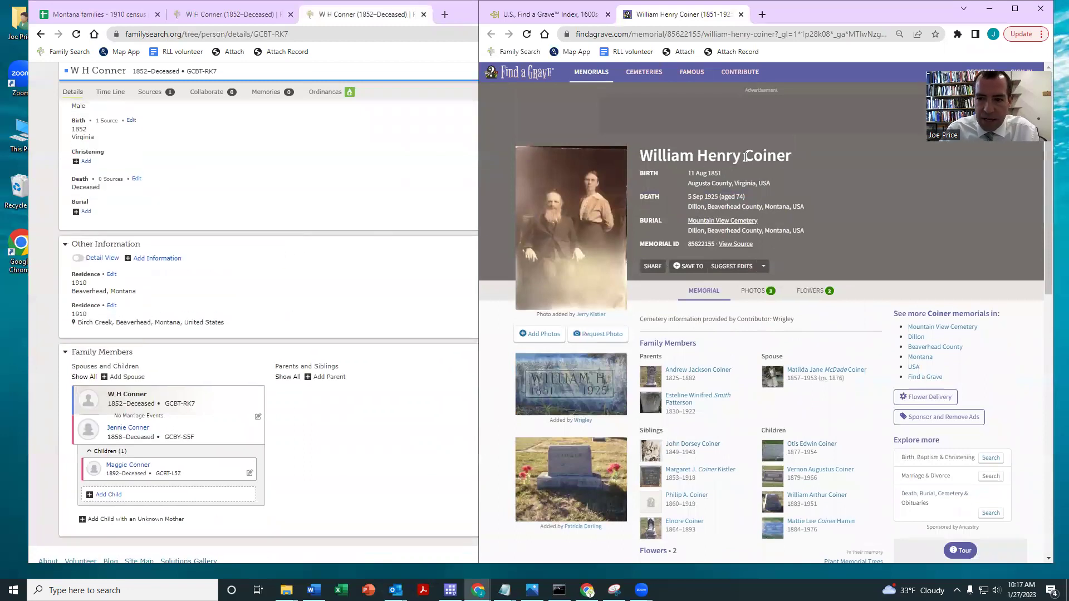
pyautogui.click(553, 15)
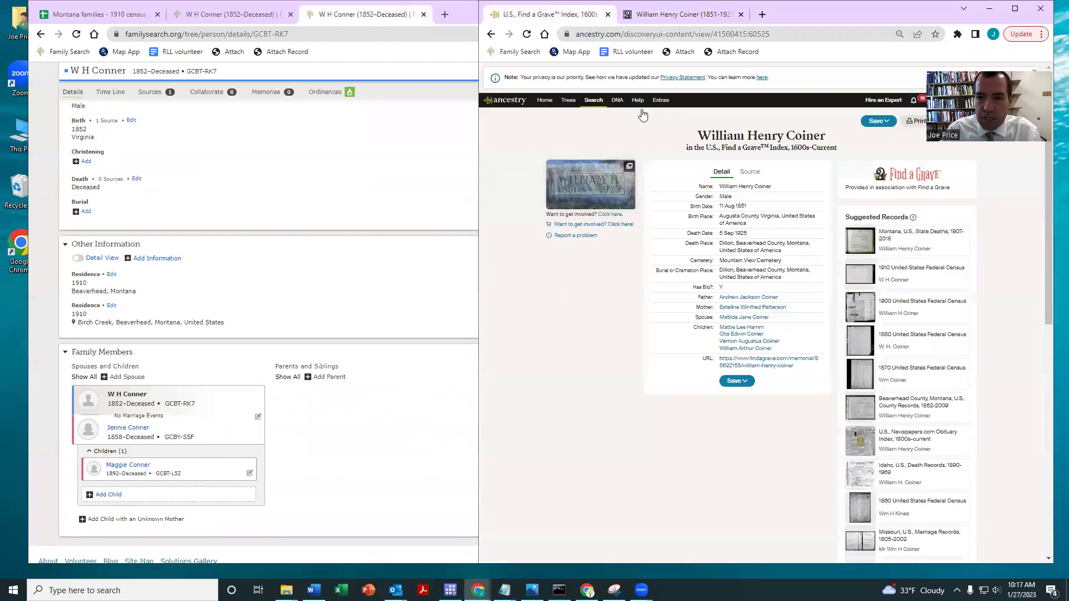
pyautogui.scroll(-8, 904, 480)
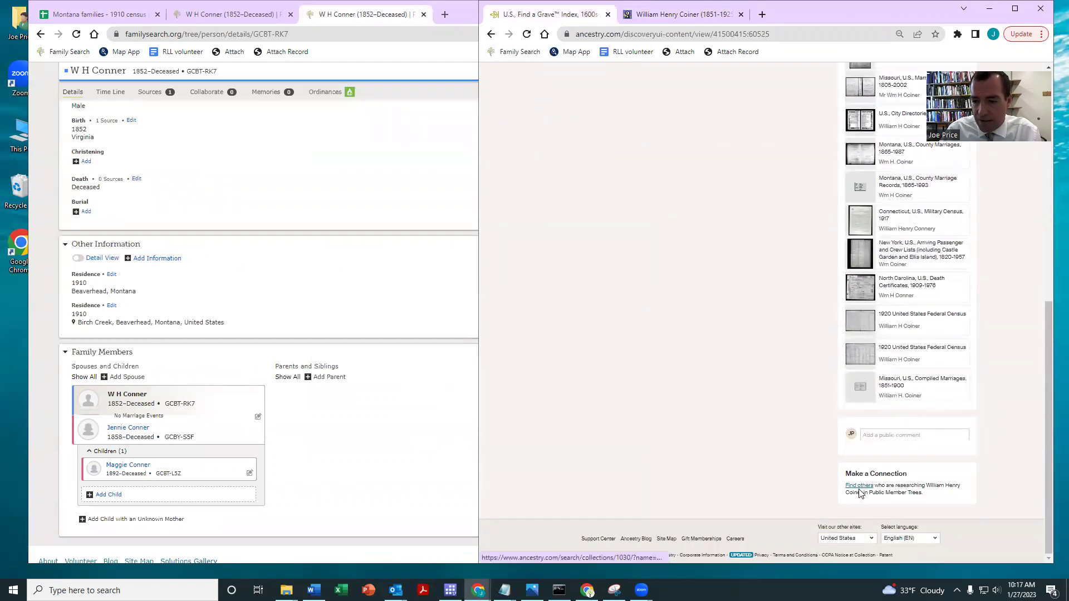
pyautogui.click(858, 488)
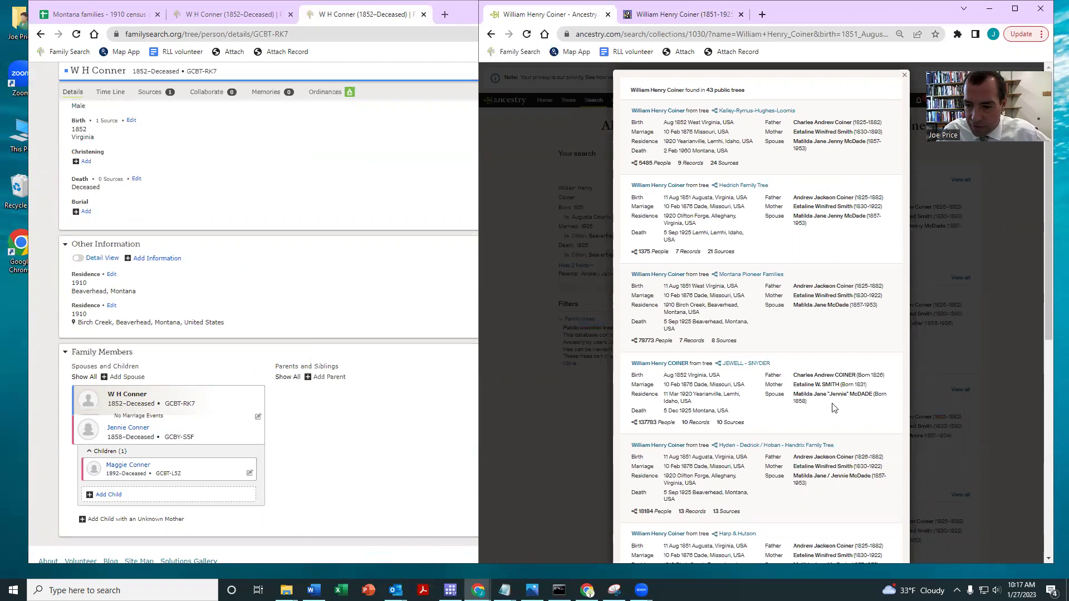
pyautogui.scroll(-3, 813, 367)
pyautogui.scroll(3, 807, 261)
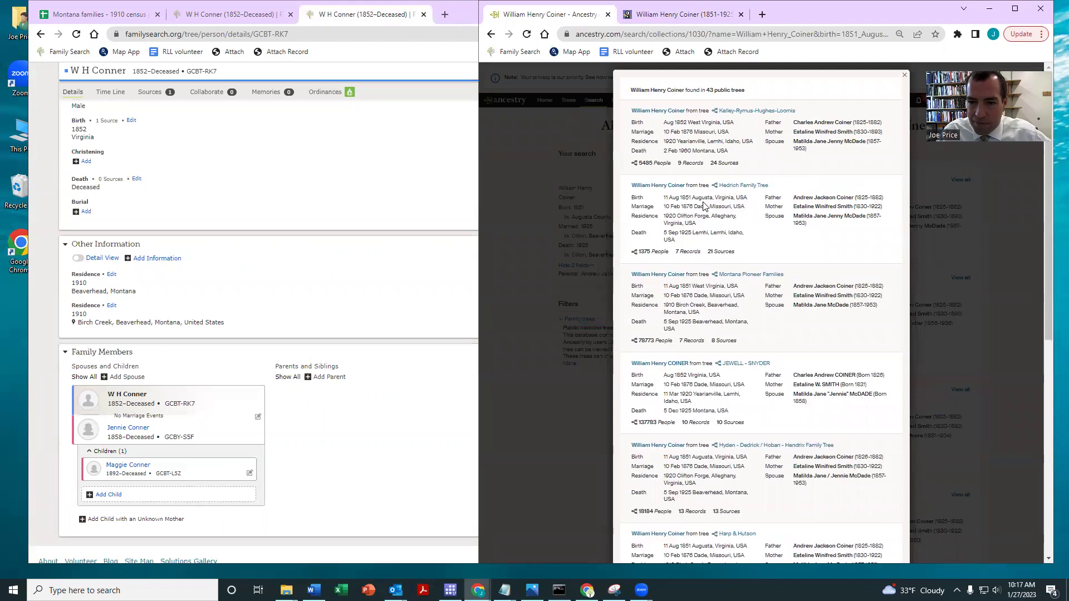
pyautogui.click(658, 185)
pyautogui.click(679, 17)
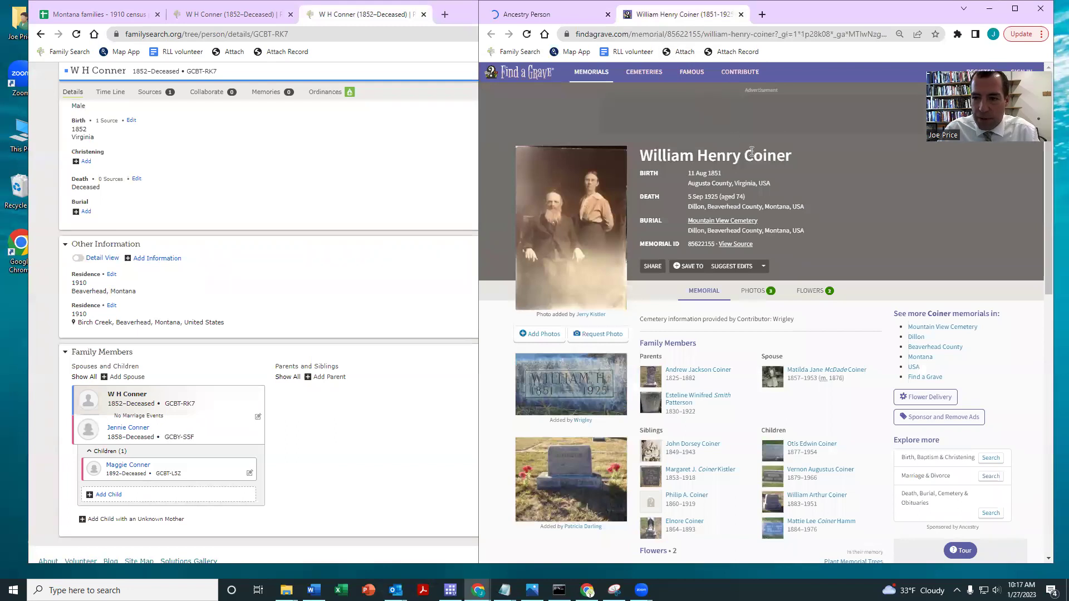
# Rename W H Conner to William Henry Coiner, copying the names from the memorial.
pyautogui.moveTo(744, 152); pyautogui.dragTo(639, 148)
pyautogui.hotkey('ctrl', 'c')
pyautogui.scroll(1, 208, 182)
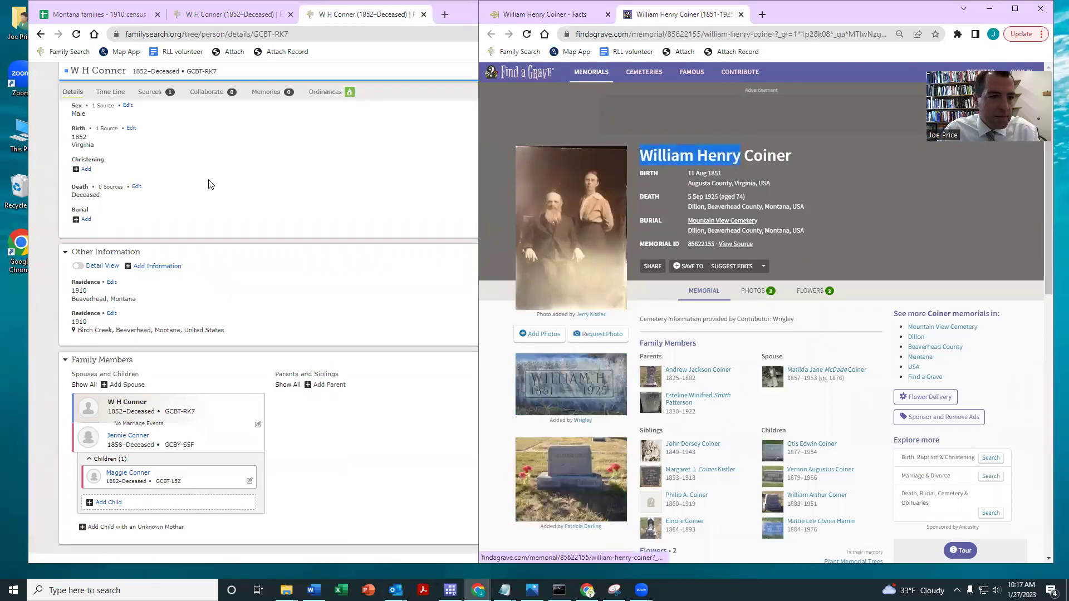
pyautogui.click(133, 142)
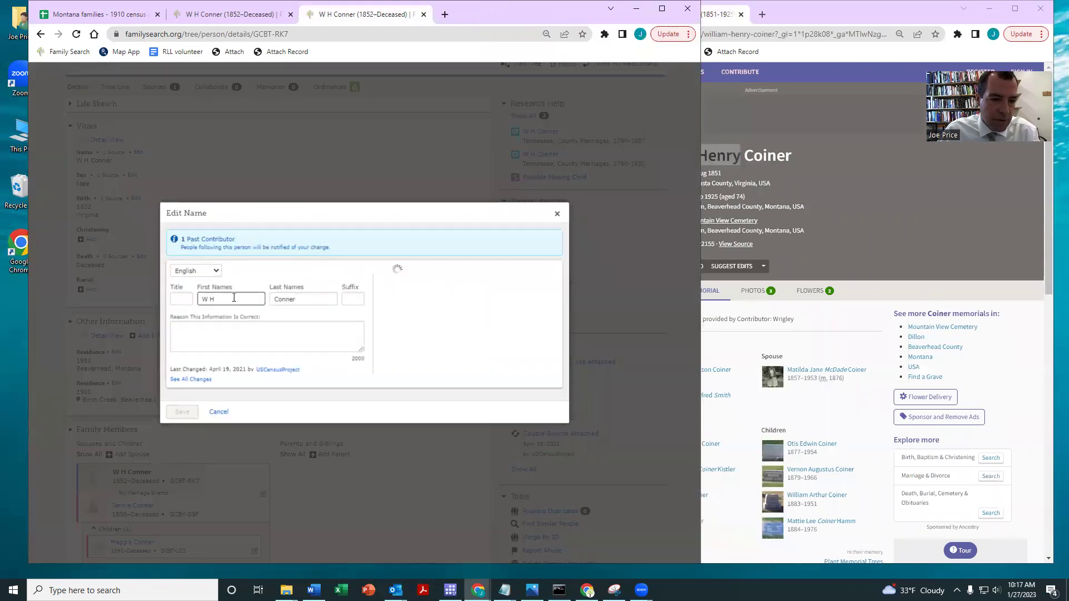
pyautogui.hotkey('ctrl', 'a')
pyautogui.hotkey('ctrl', 'v')
pyautogui.moveTo(792, 156); pyautogui.dragTo(751, 156)
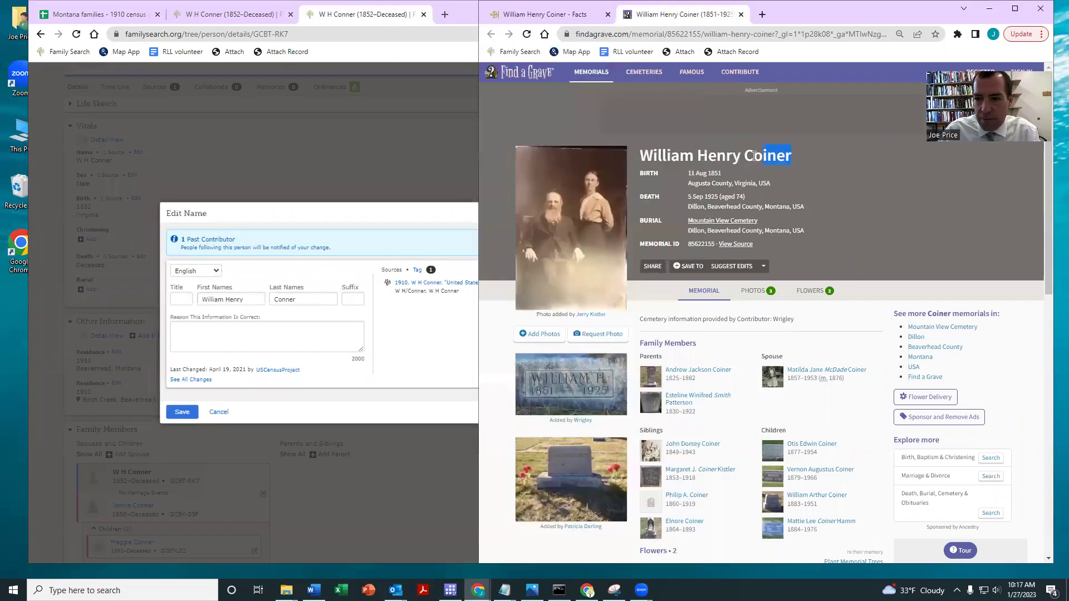
pyautogui.hotkey('ctrl', 'c')
pyautogui.doubleClick(301, 300)
pyautogui.hotkey('ctrl', 'v')
pyautogui.click(189, 412)
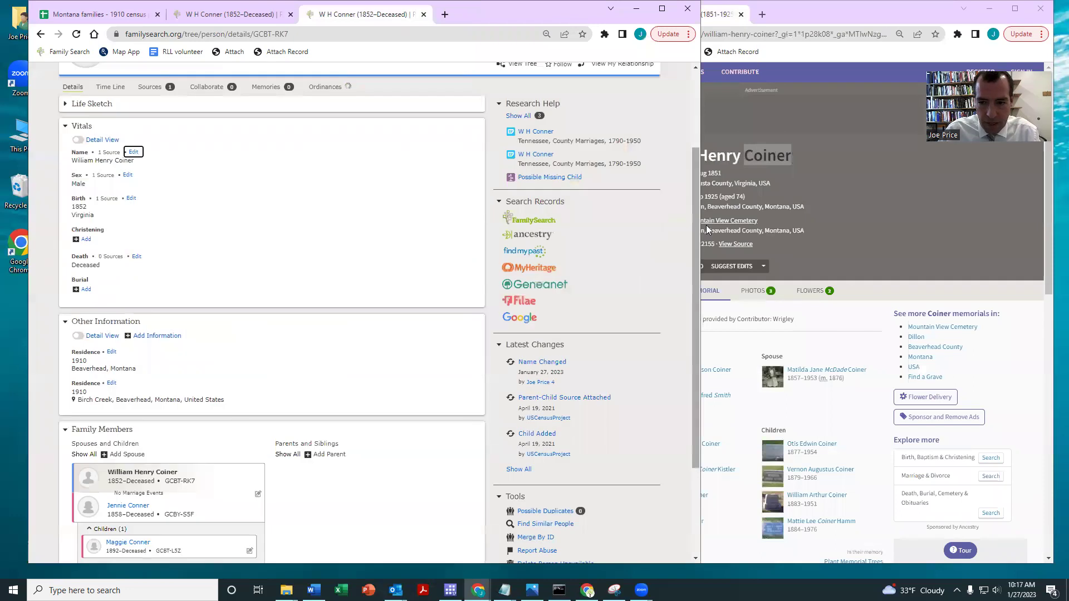
# Add his death on 5 September 1925 in Dillon, Beaverhead, Montana, United States.
pyautogui.moveTo(701, 225); pyautogui.dragTo(613, 225)
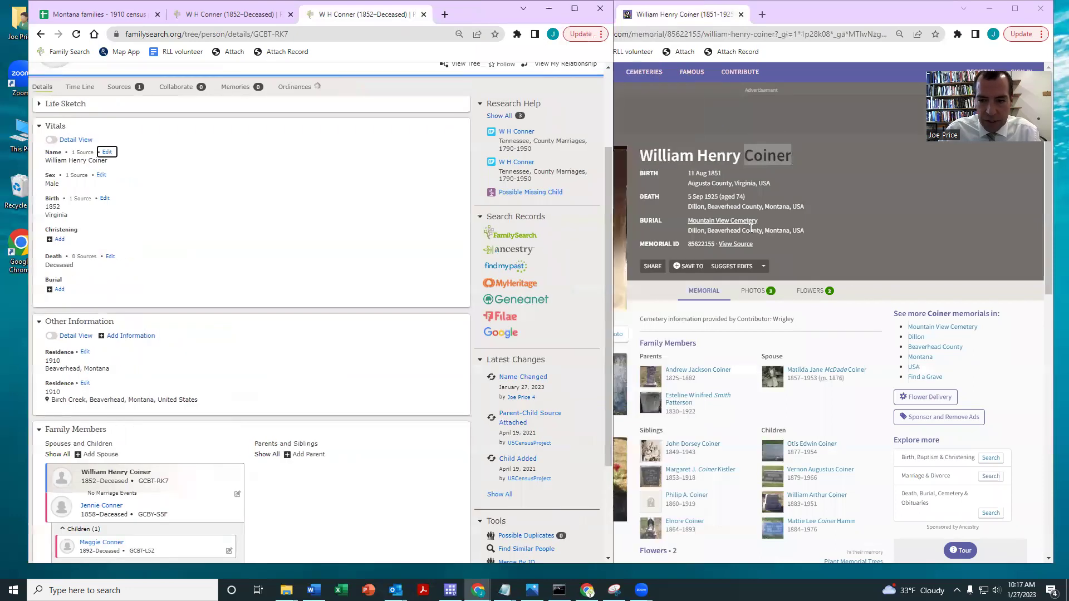
pyautogui.moveTo(712, 196); pyautogui.dragTo(678, 199)
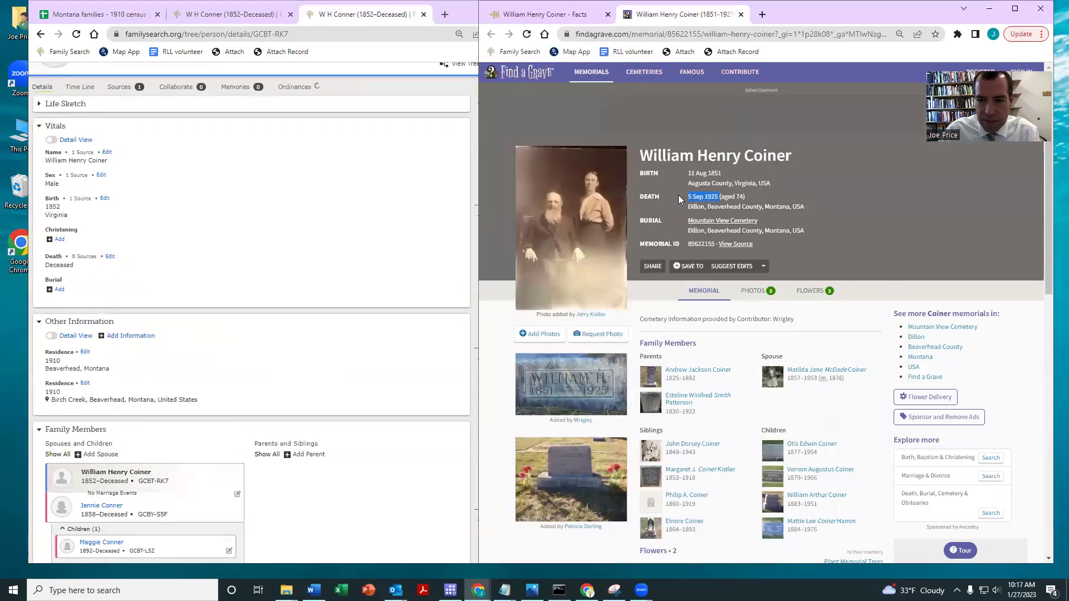
pyautogui.click(110, 256)
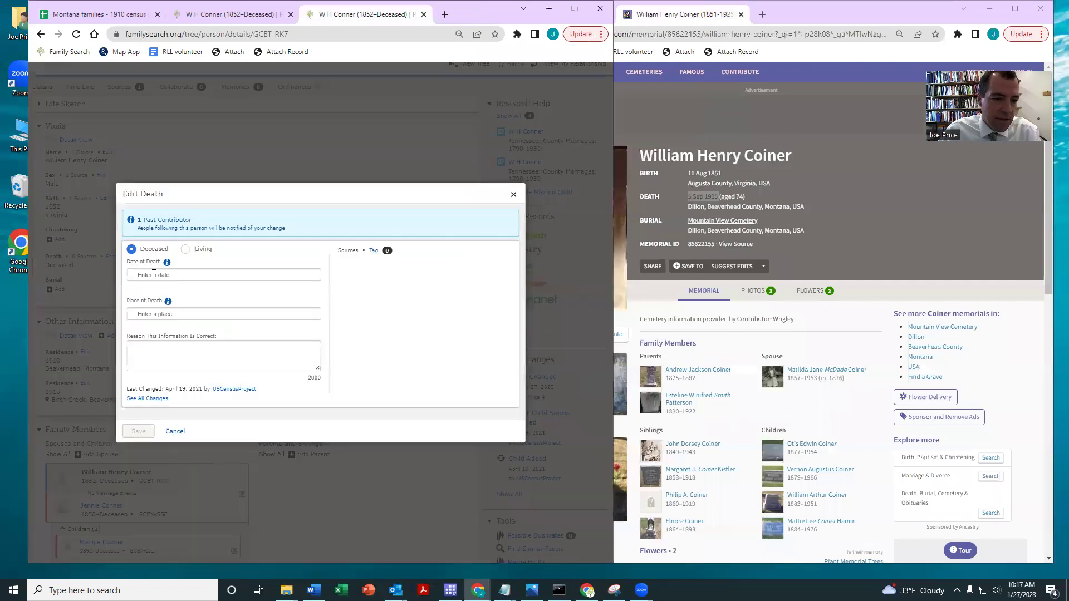
pyautogui.hotkey('ctrl', 'v')
pyautogui.click(158, 322)
pyautogui.moveTo(819, 207); pyautogui.dragTo(690, 207)
pyautogui.click(148, 315)
pyautogui.hotkey('ctrl', 'v')
pyautogui.click(161, 355)
pyautogui.click(138, 432)
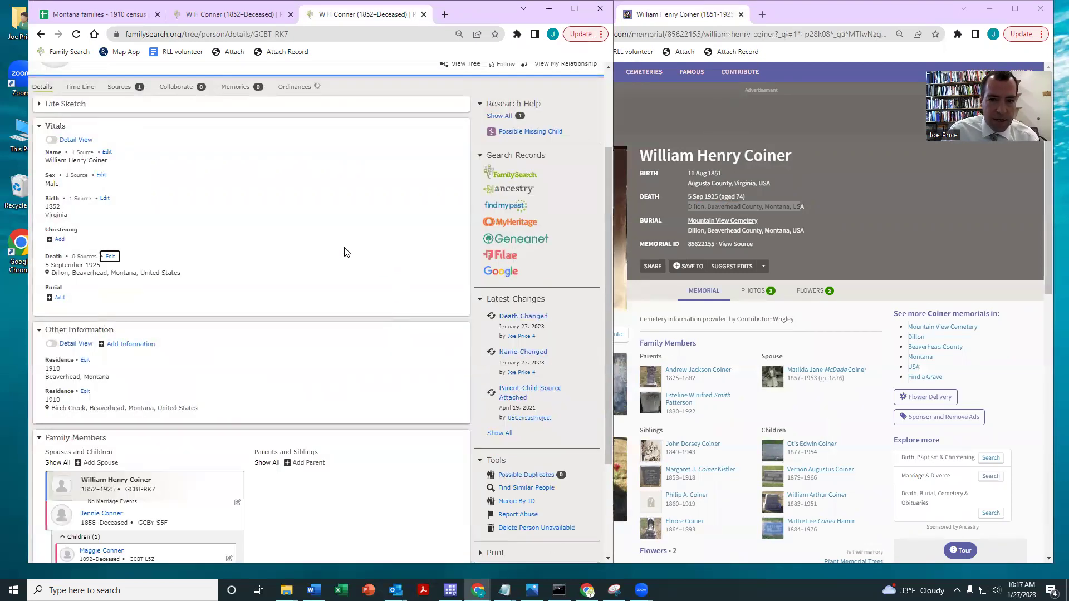
pyautogui.scroll(-1, 337, 224)
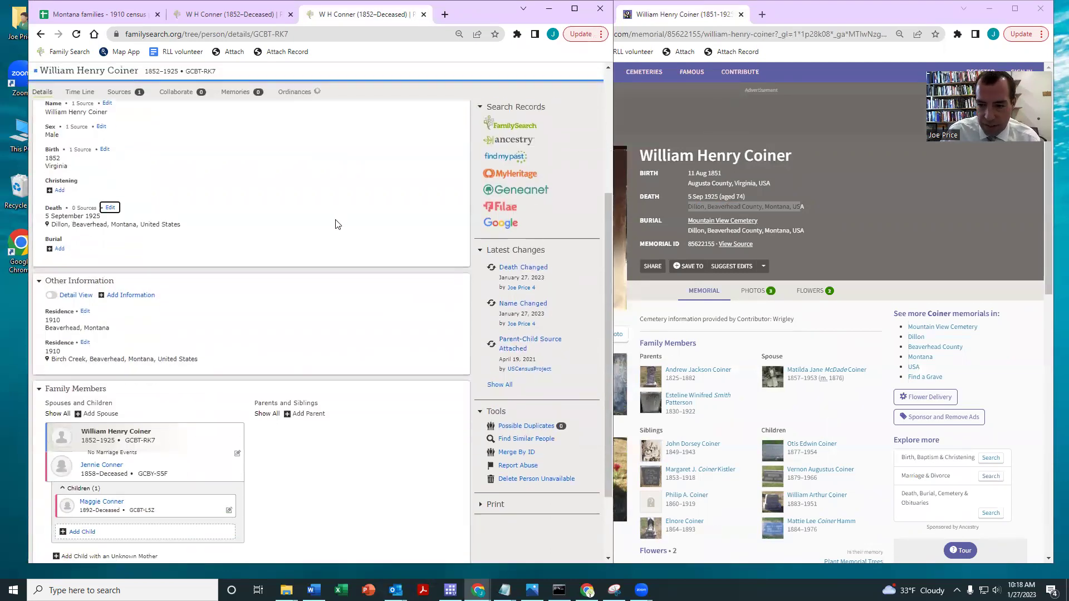
pyautogui.scroll(2, 335, 225)
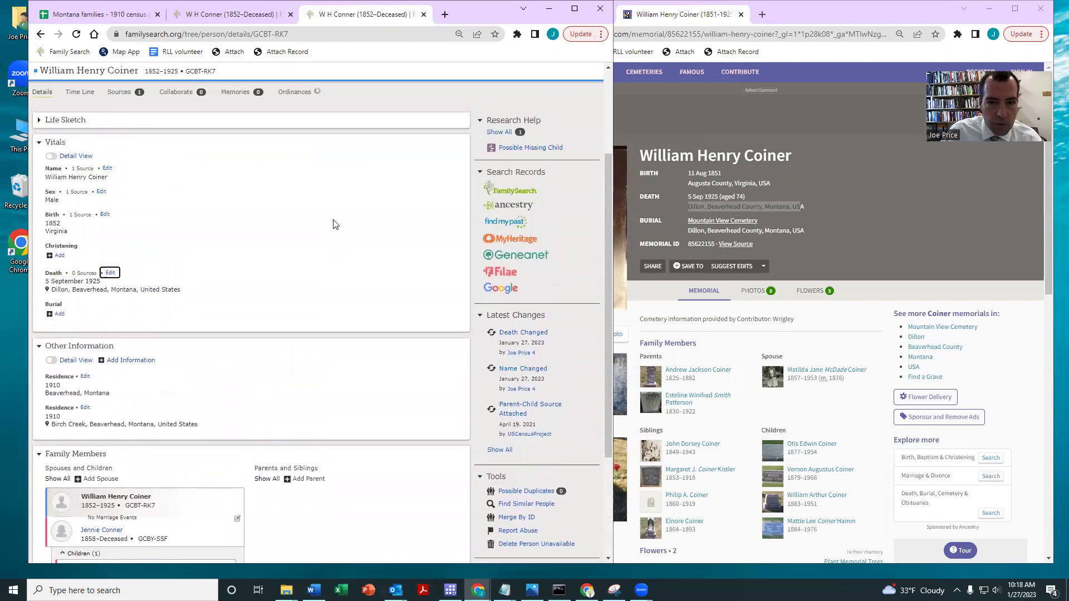
pyautogui.scroll(2, 335, 224)
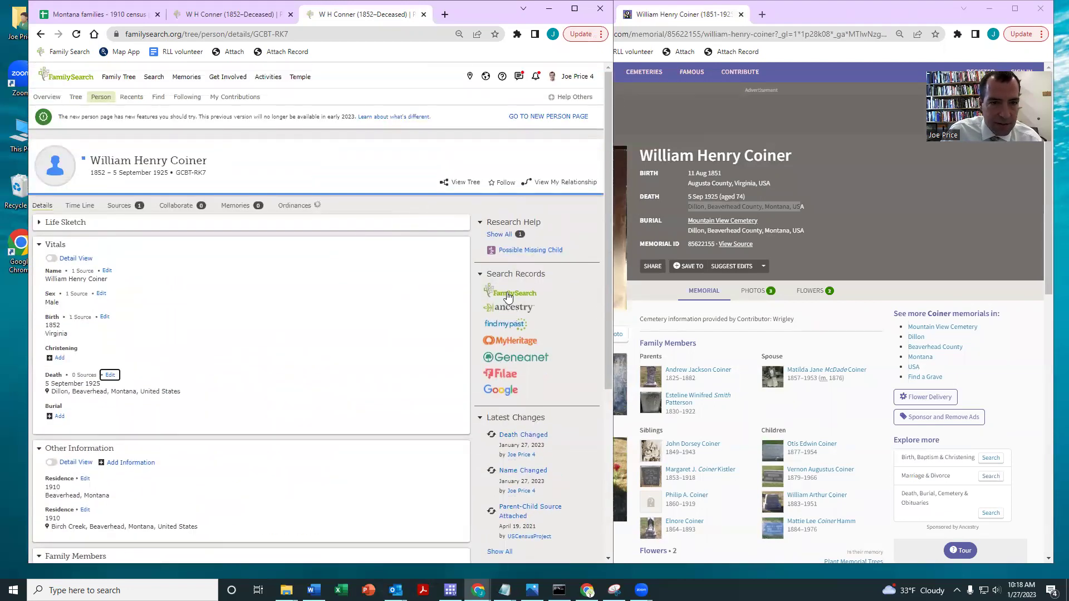
# Start the possible-duplicate merge and swap positions so the older record survives.
pyautogui.click(499, 234)
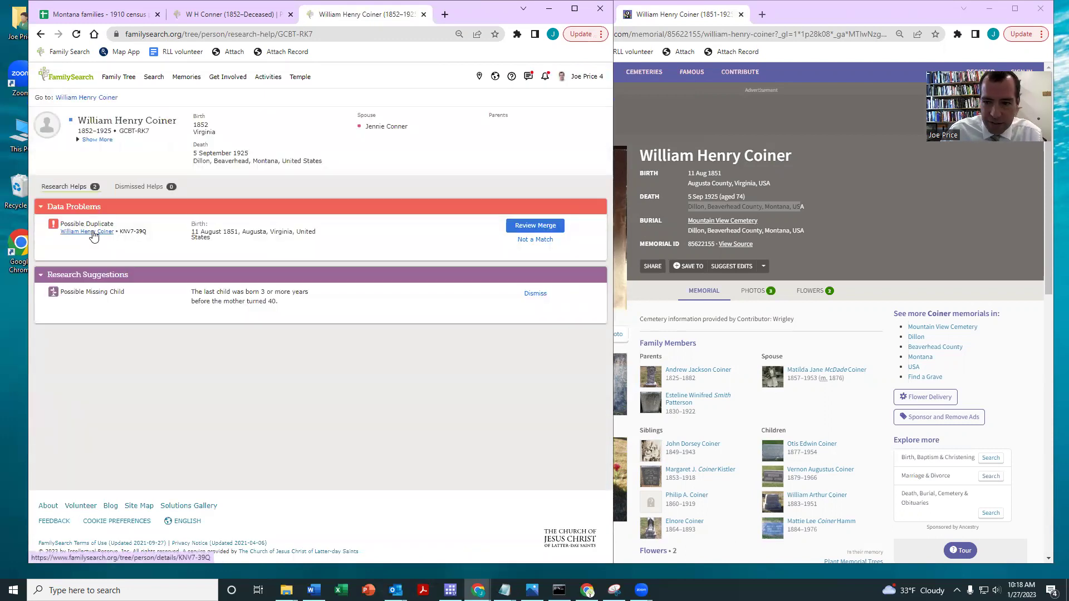
pyautogui.click(519, 238)
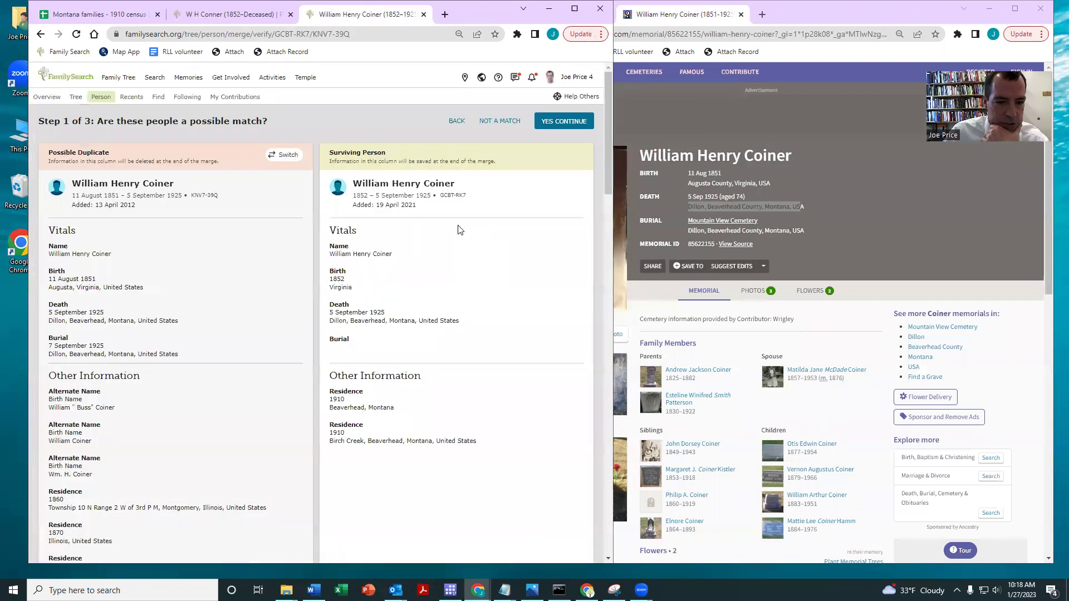
pyautogui.click(290, 155)
pyautogui.click(469, 408)
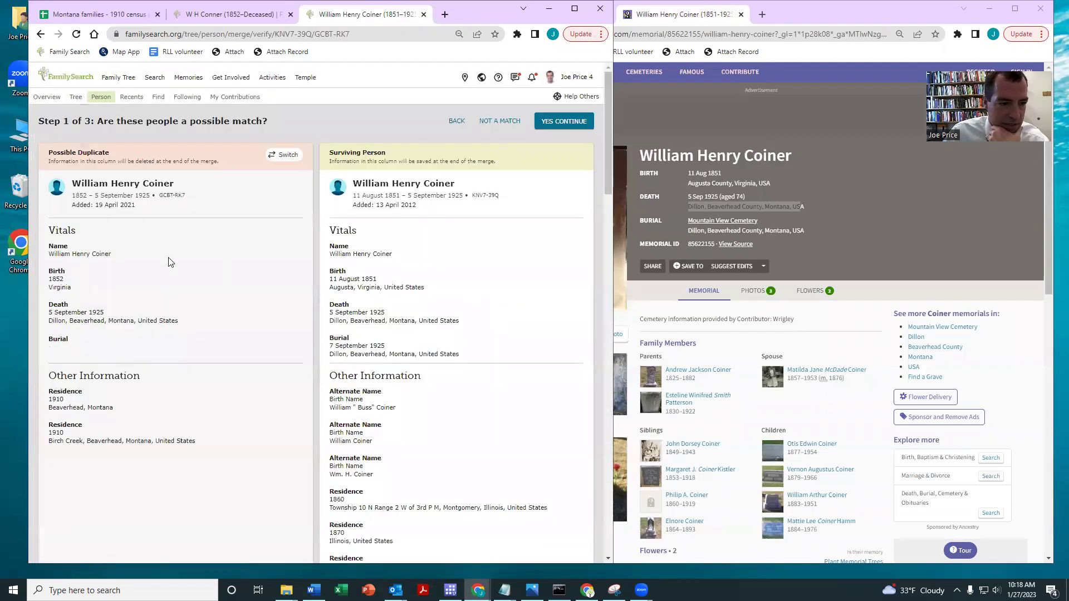
pyautogui.scroll(-2, 428, 293)
pyautogui.scroll(-4, 497, 280)
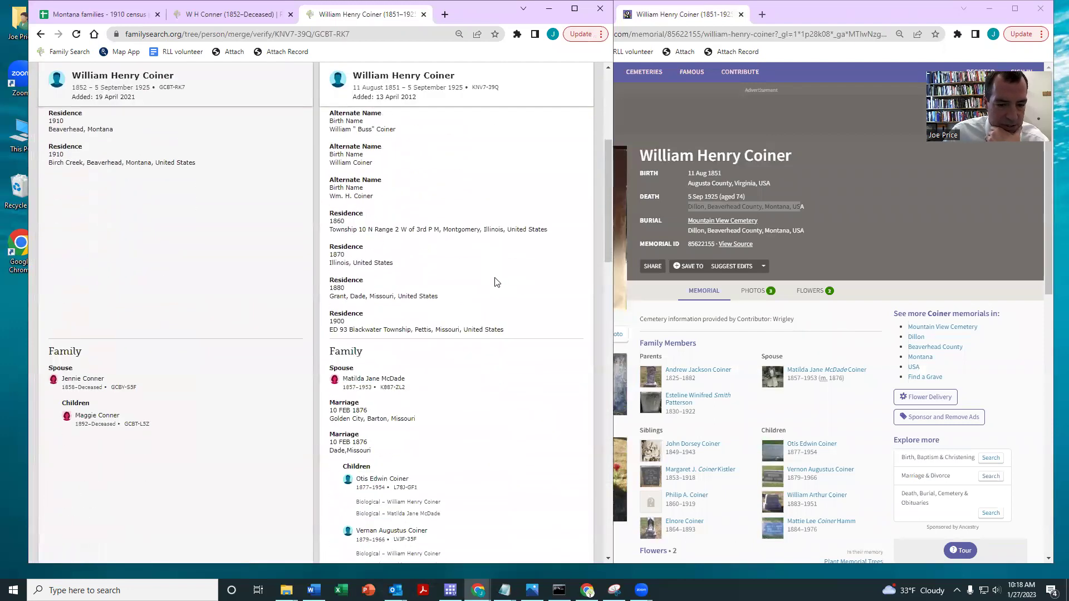
pyautogui.scroll(-4, 473, 339)
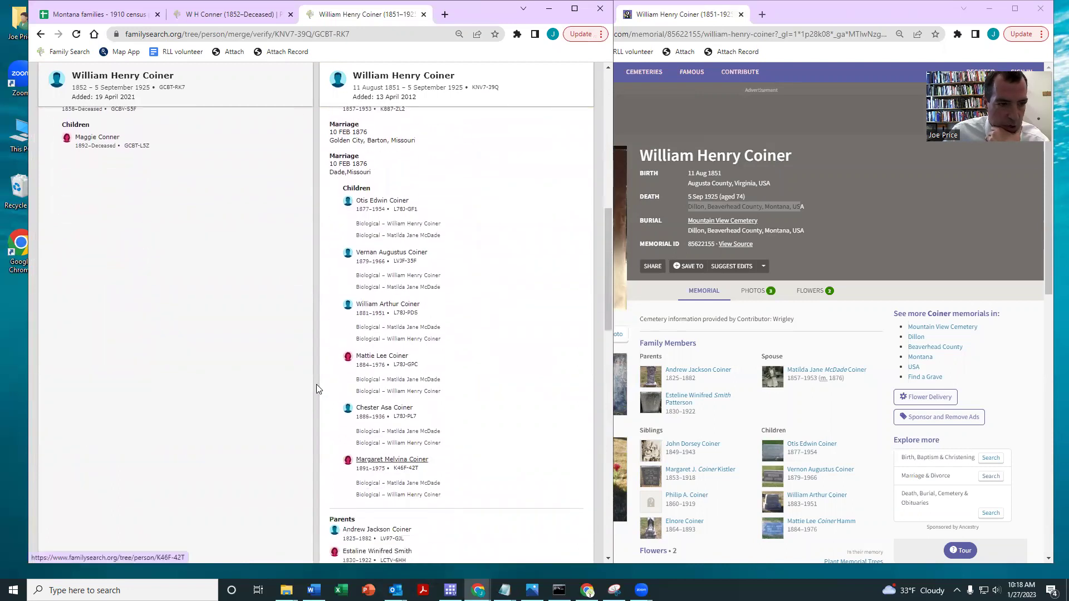
pyautogui.scroll(-15, 483, 337)
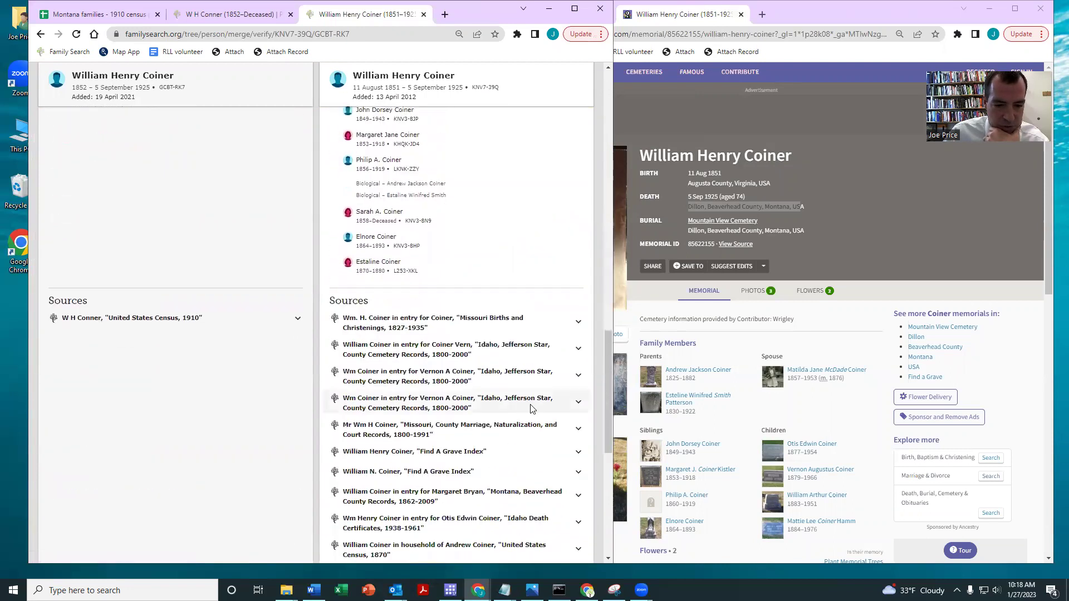
pyautogui.scroll(6, 537, 389)
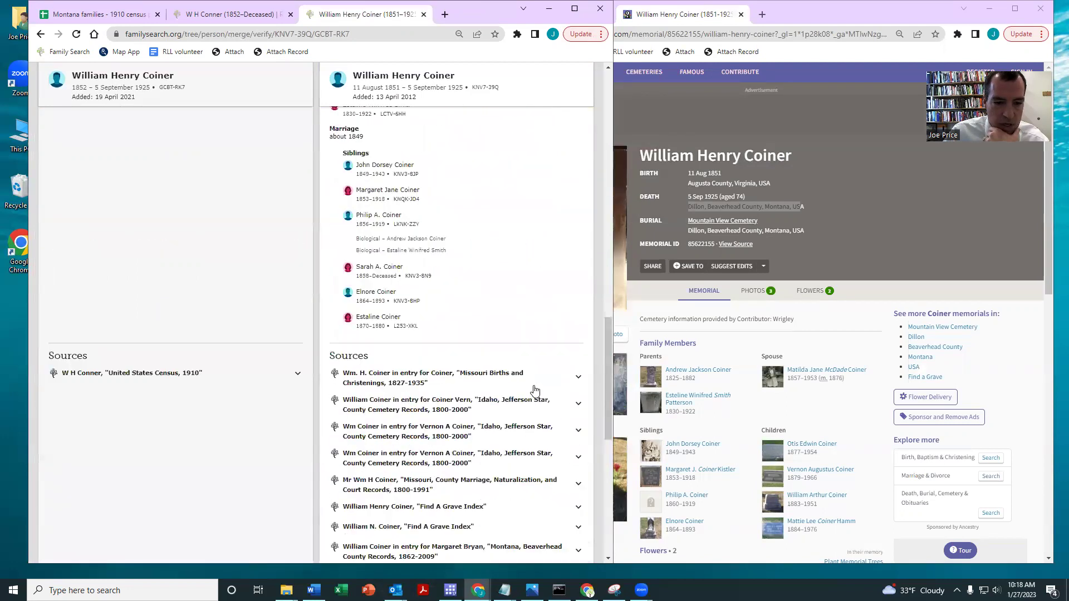
pyautogui.click(579, 328)
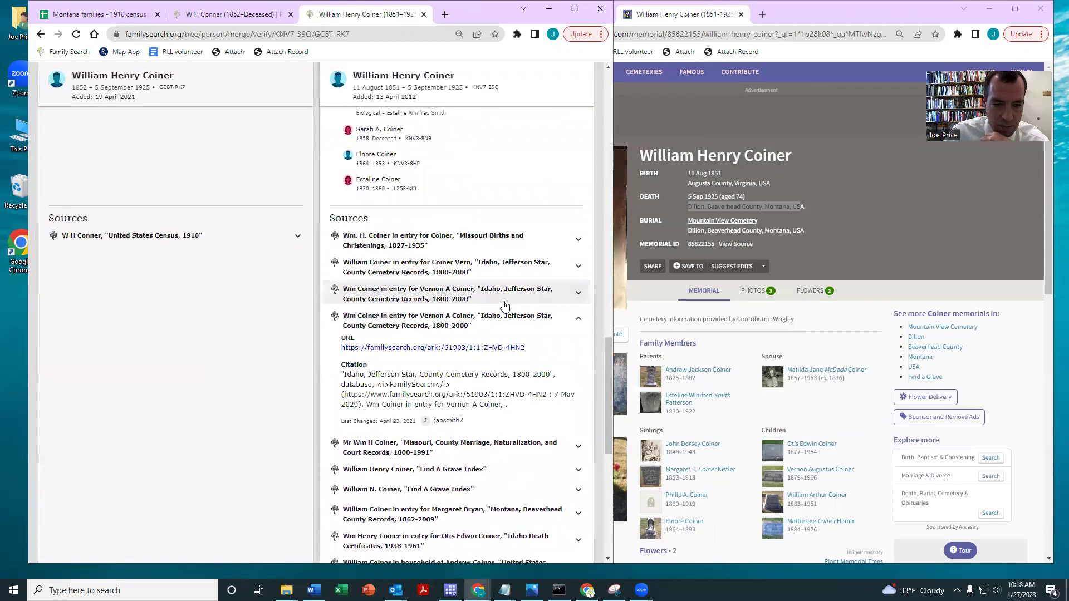
pyautogui.scroll(-4, 504, 295)
pyautogui.scroll(-3, 489, 163)
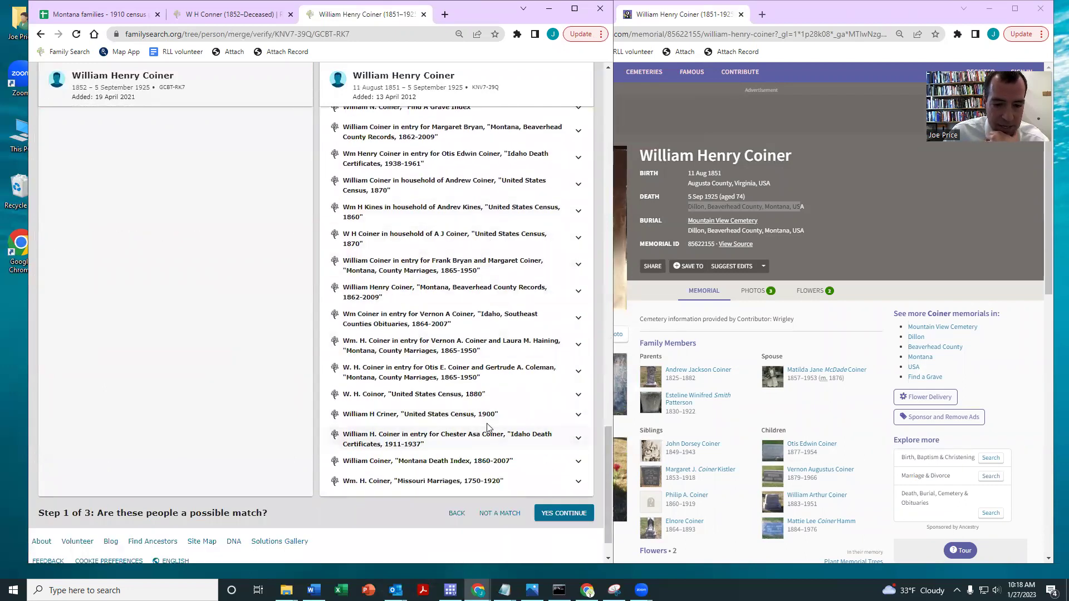
pyautogui.scroll(9, 490, 423)
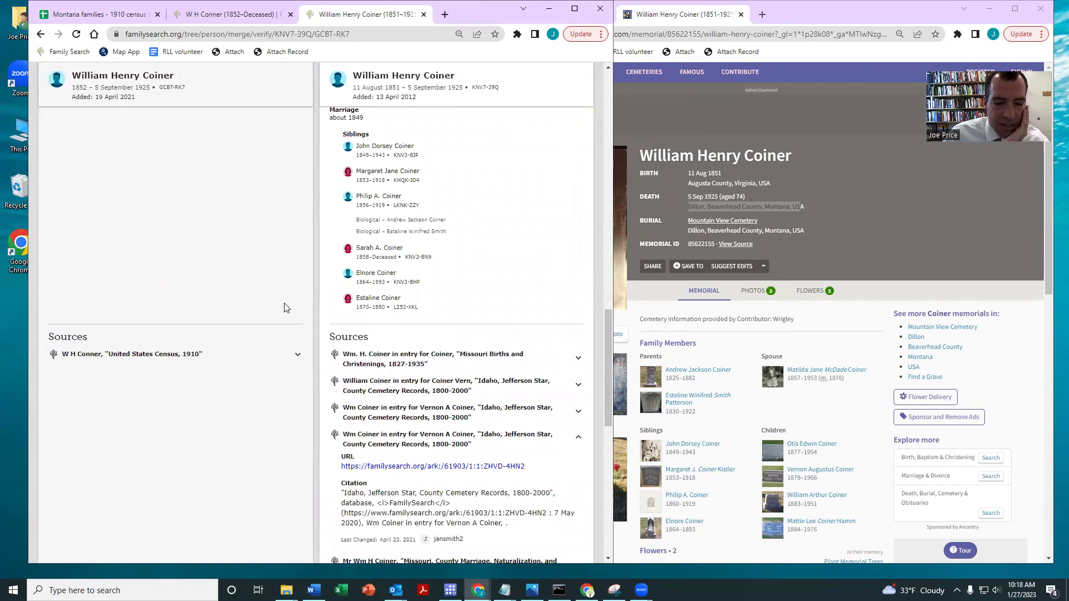
pyautogui.scroll(-2, 461, 298)
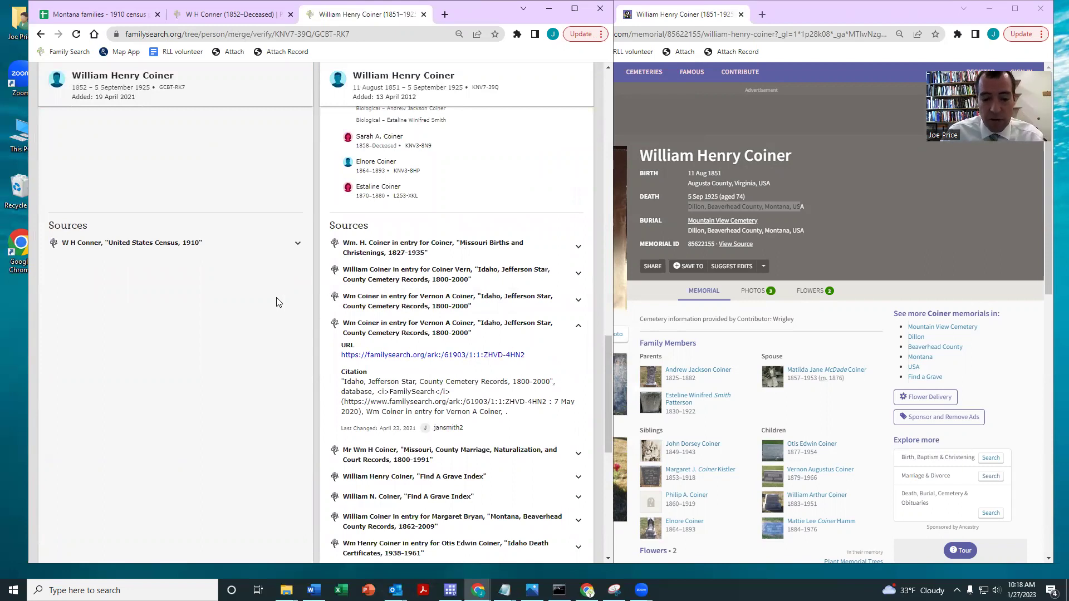
pyautogui.scroll(-10, 490, 301)
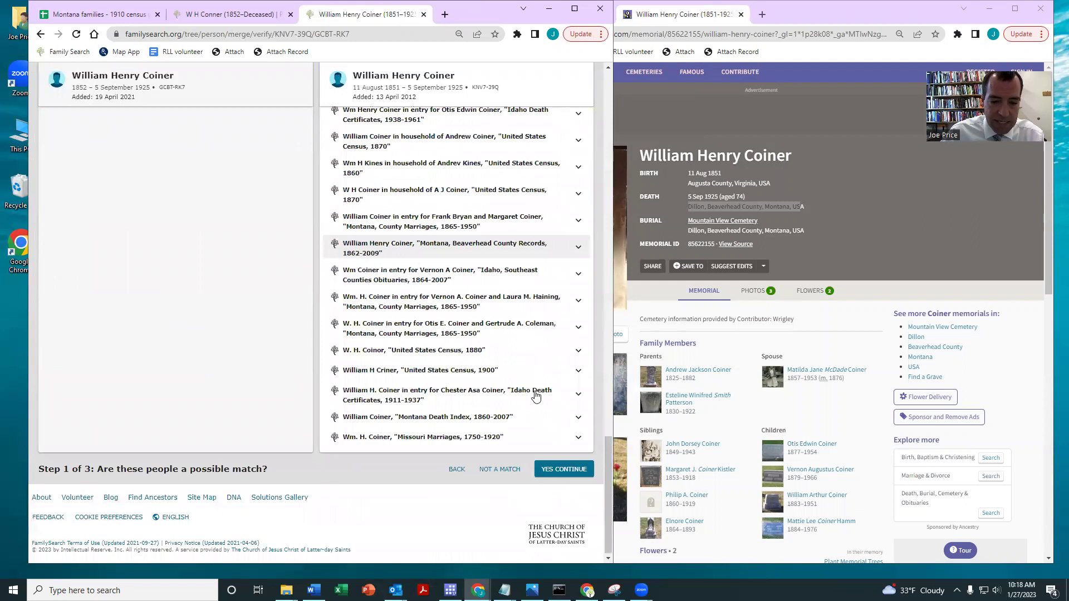
pyautogui.click(567, 467)
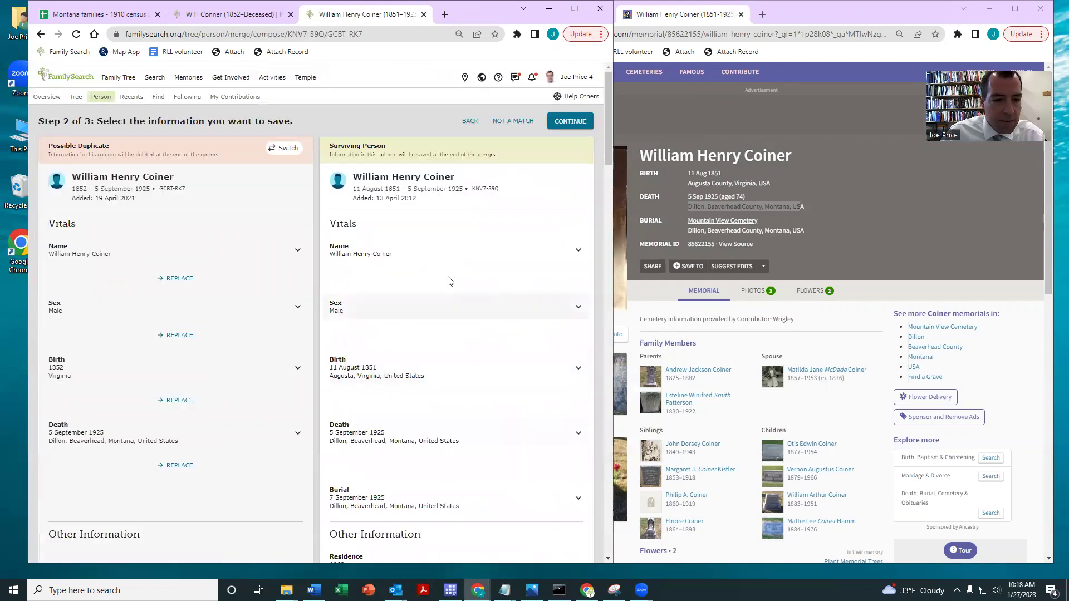
# Keep the chosen details, add the first suggested reason, and finish the merge.
pyautogui.scroll(-2, 445, 276)
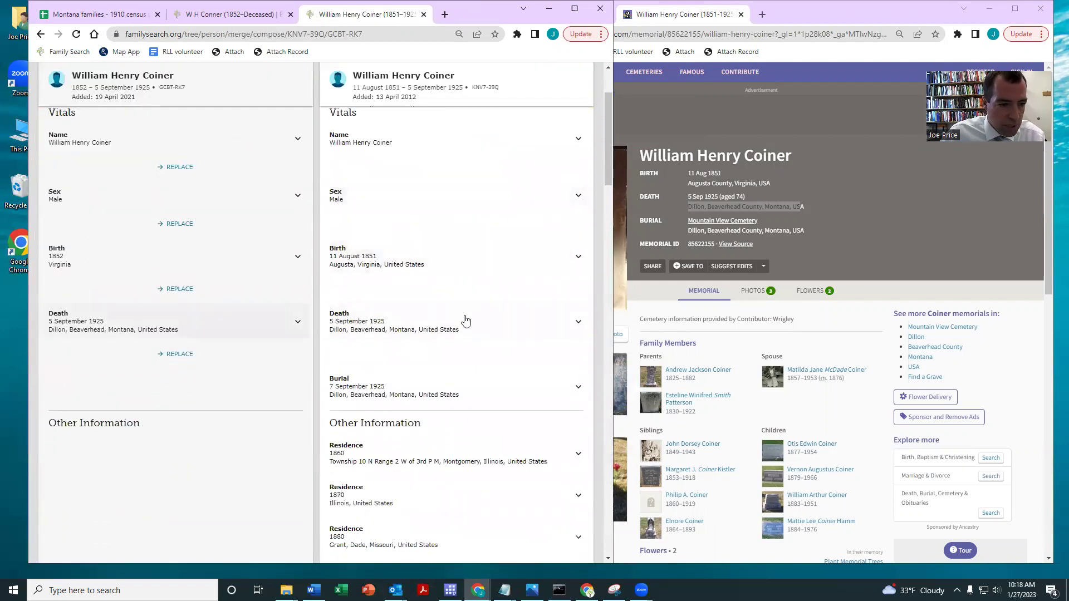
pyautogui.scroll(-12, 566, 473)
pyautogui.scroll(-10, 566, 473)
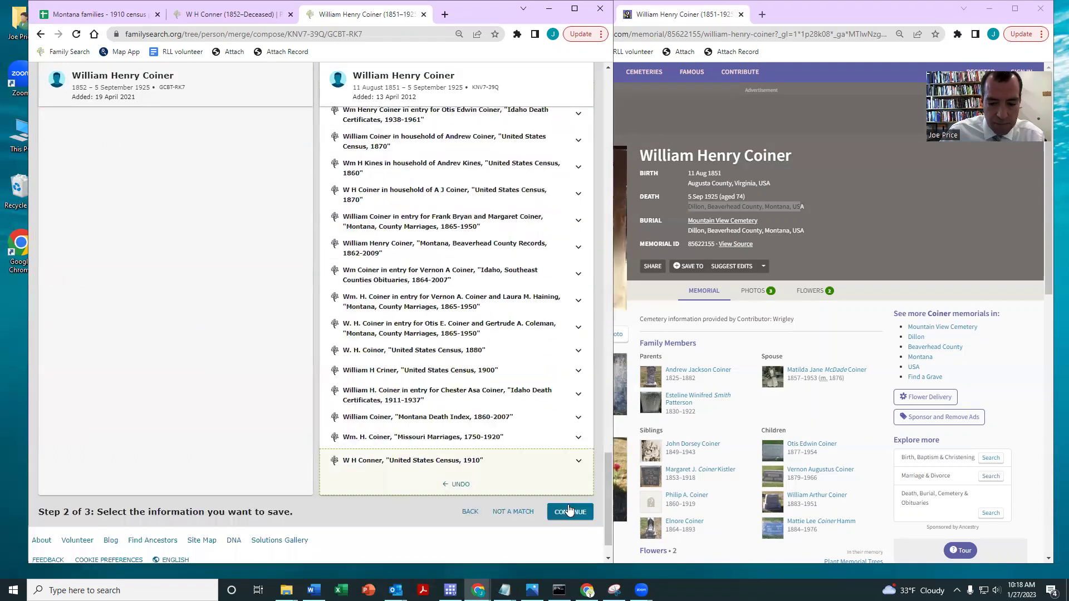
pyautogui.click(567, 467)
pyautogui.click(65, 291)
pyautogui.click(544, 122)
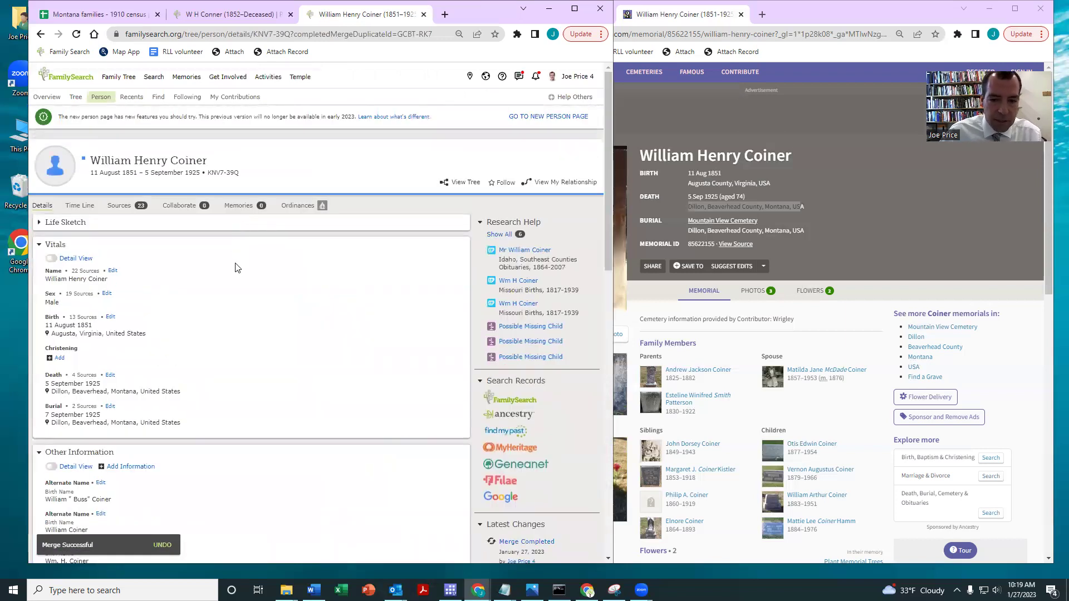
pyautogui.scroll(-12, 238, 268)
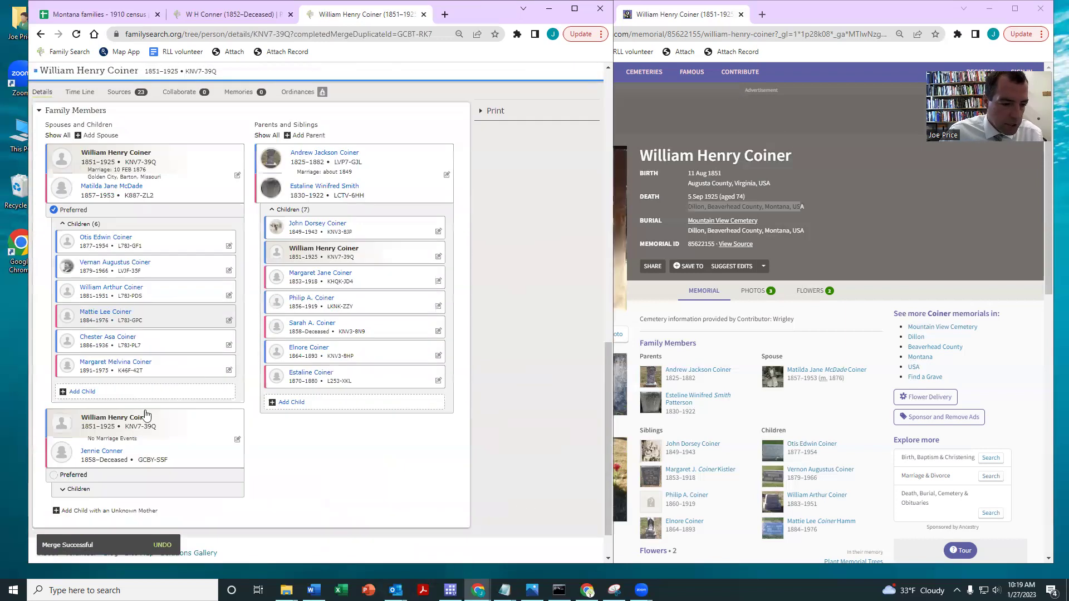
pyautogui.scroll(-1, 146, 415)
pyautogui.click(84, 444)
pyautogui.scroll(-1, 117, 431)
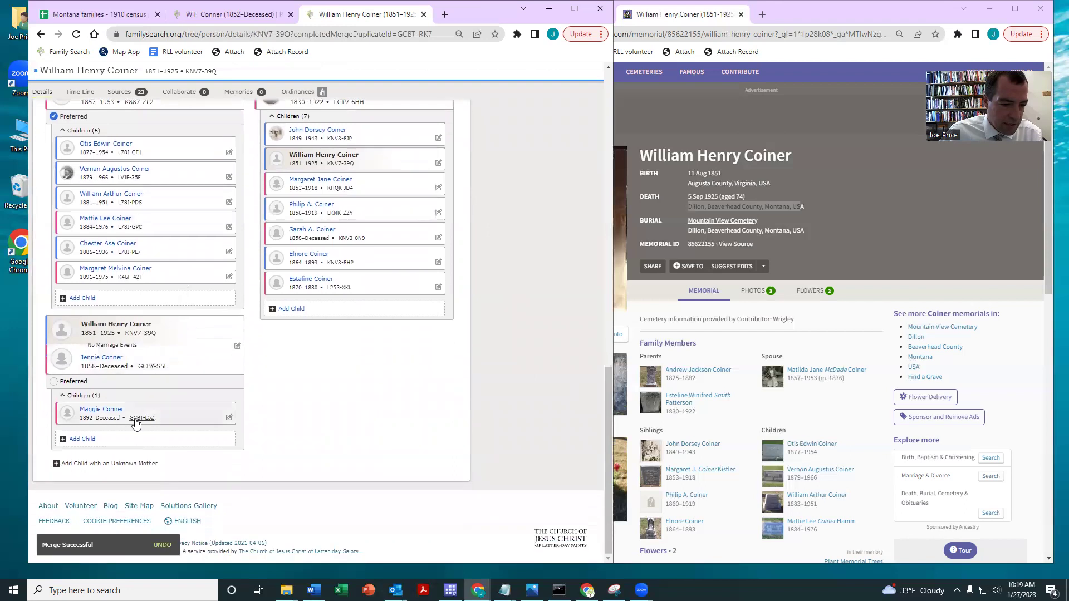
pyautogui.moveTo(117, 270)
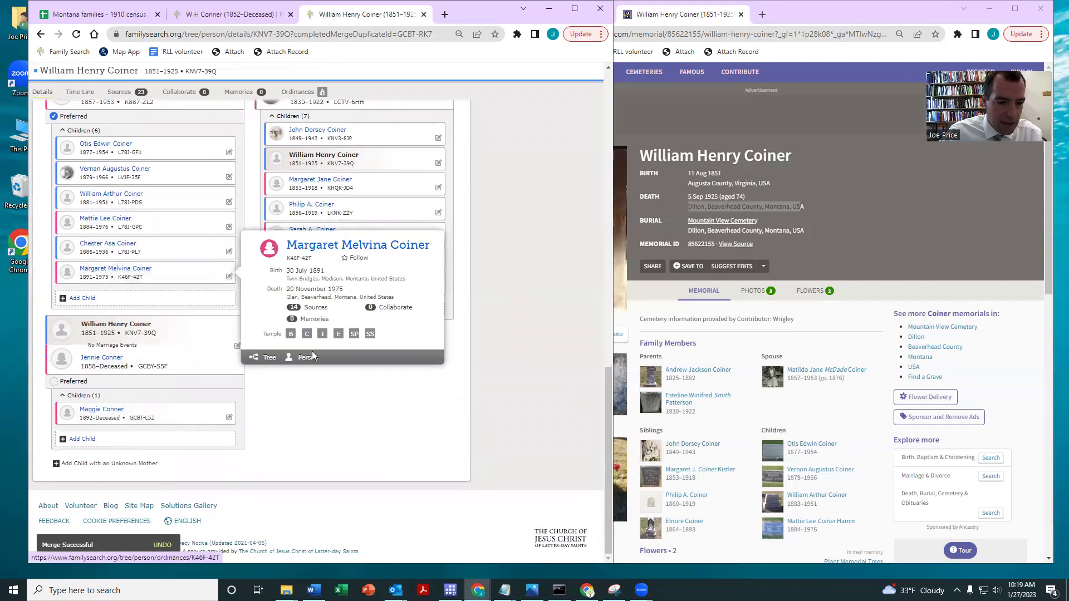
pyautogui.click(310, 356)
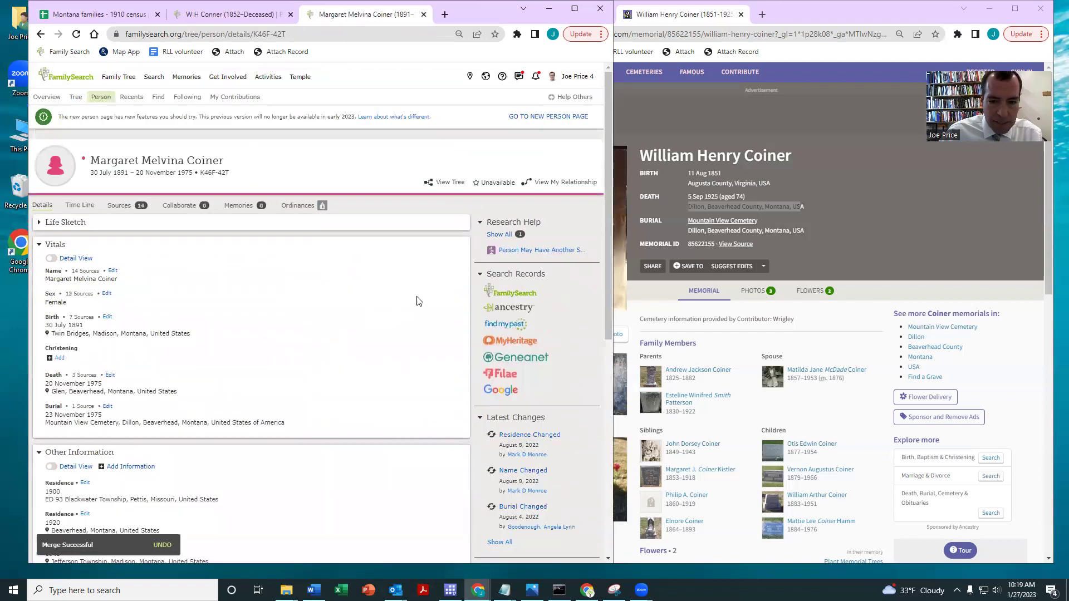
pyautogui.scroll(-2, 420, 299)
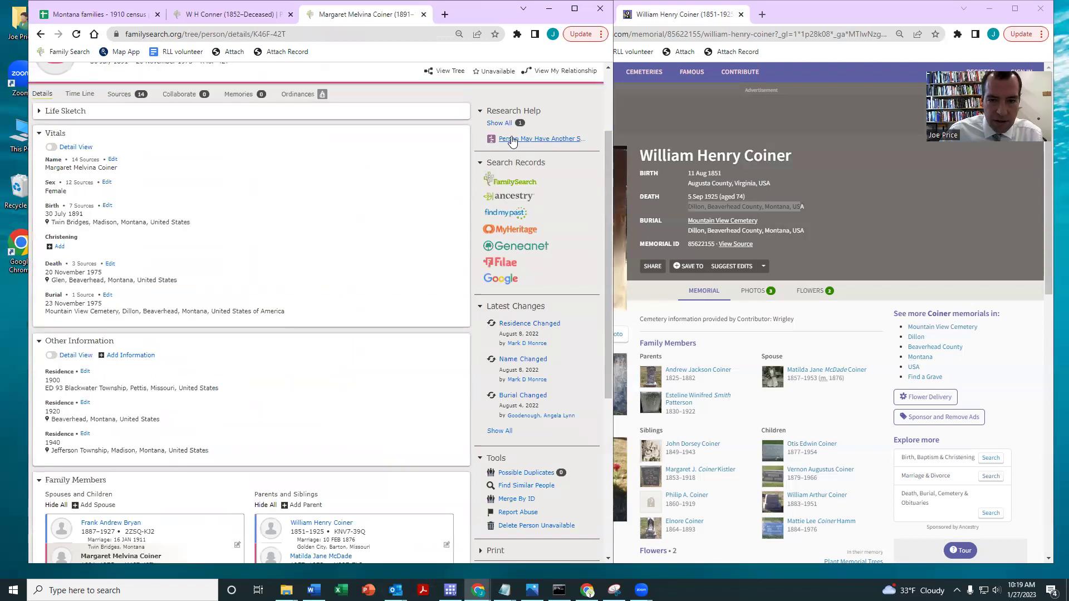
pyautogui.scroll(-3, 484, 295)
pyautogui.click(518, 333)
pyautogui.write('GCBT-LSZ')
pyautogui.click(392, 378)
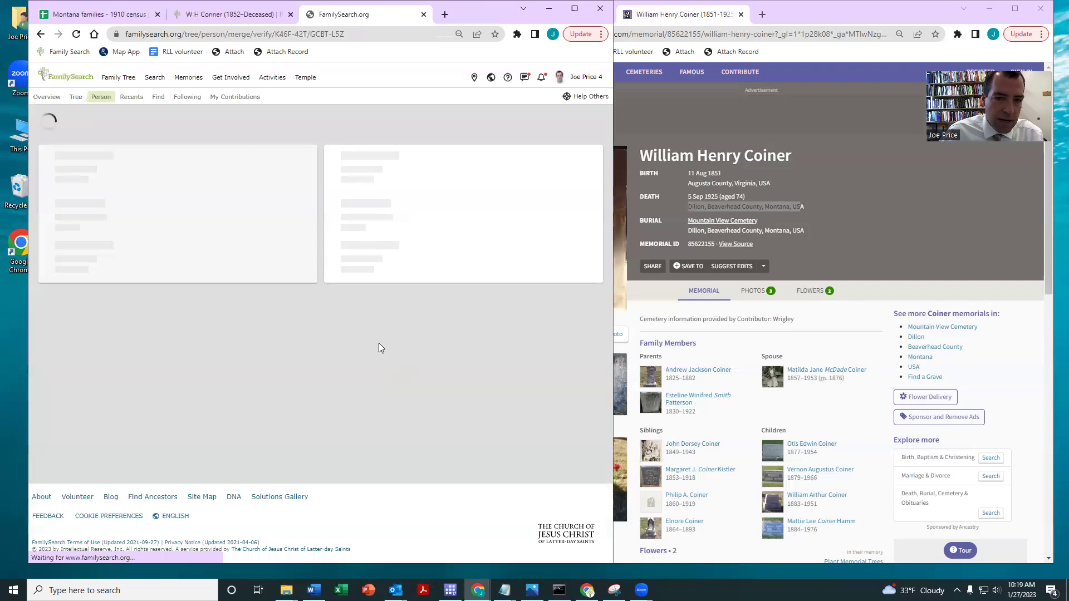
# Confirm the records match, keep the chosen details, add the first reason and finish the merge.
pyautogui.scroll(-6, 468, 335)
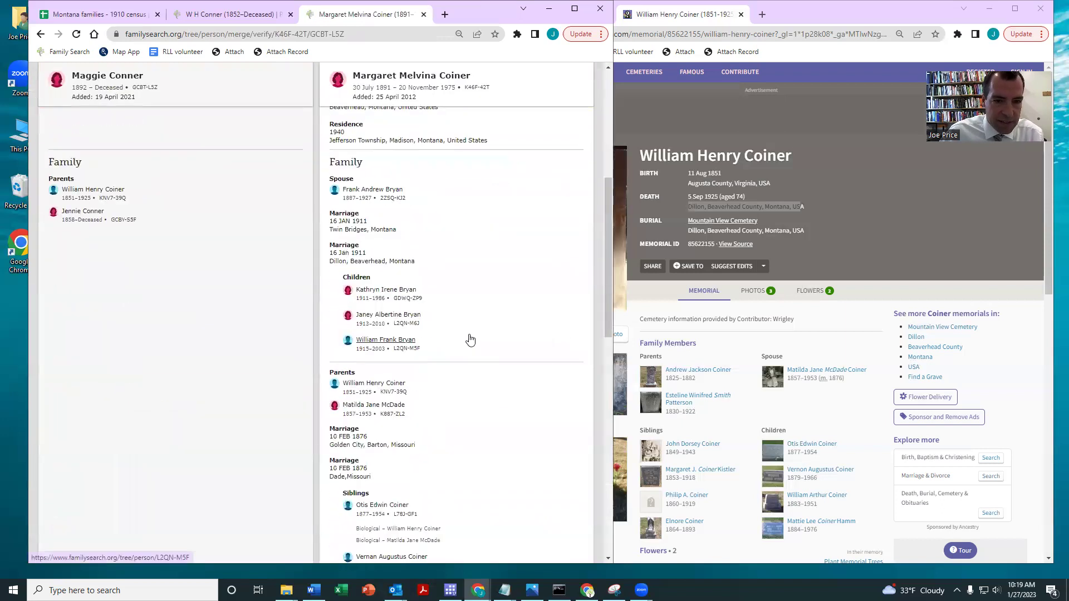
pyautogui.scroll(5, 468, 336)
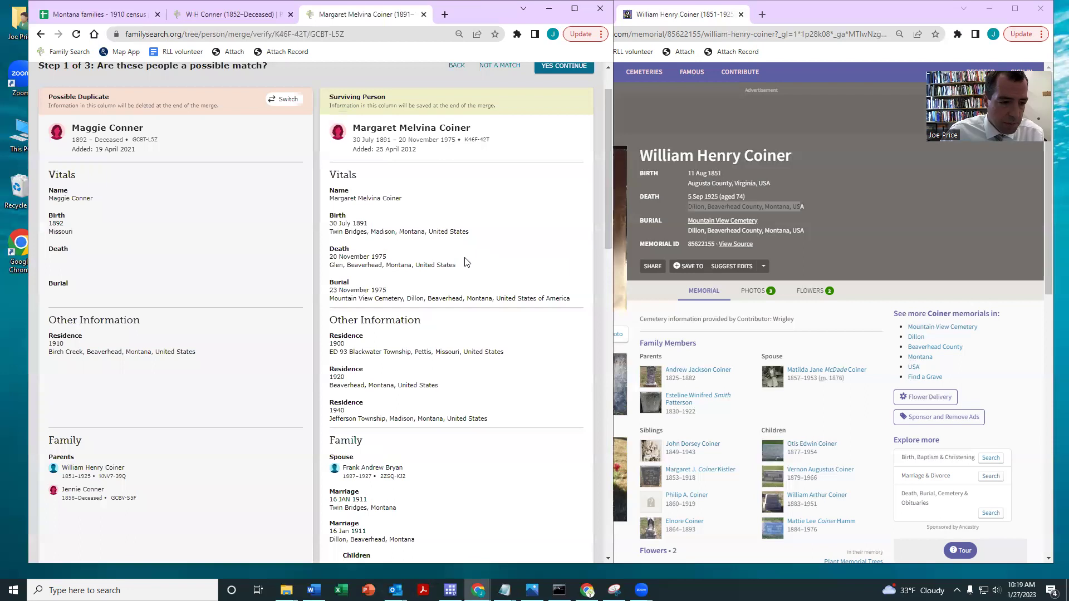
pyautogui.scroll(-20, 467, 262)
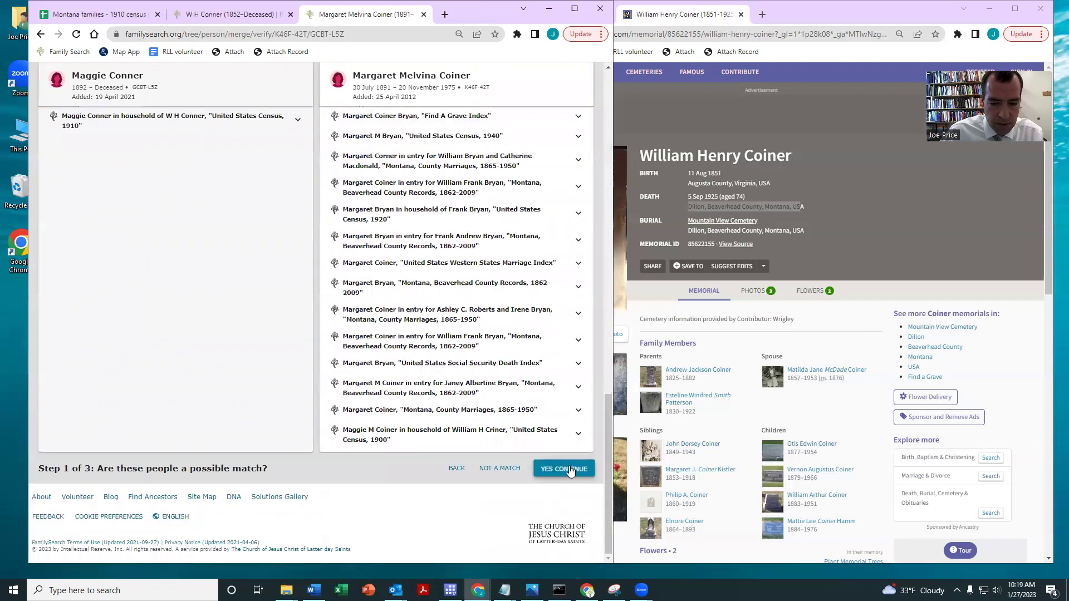
pyautogui.click(564, 468)
pyautogui.scroll(-15, 507, 294)
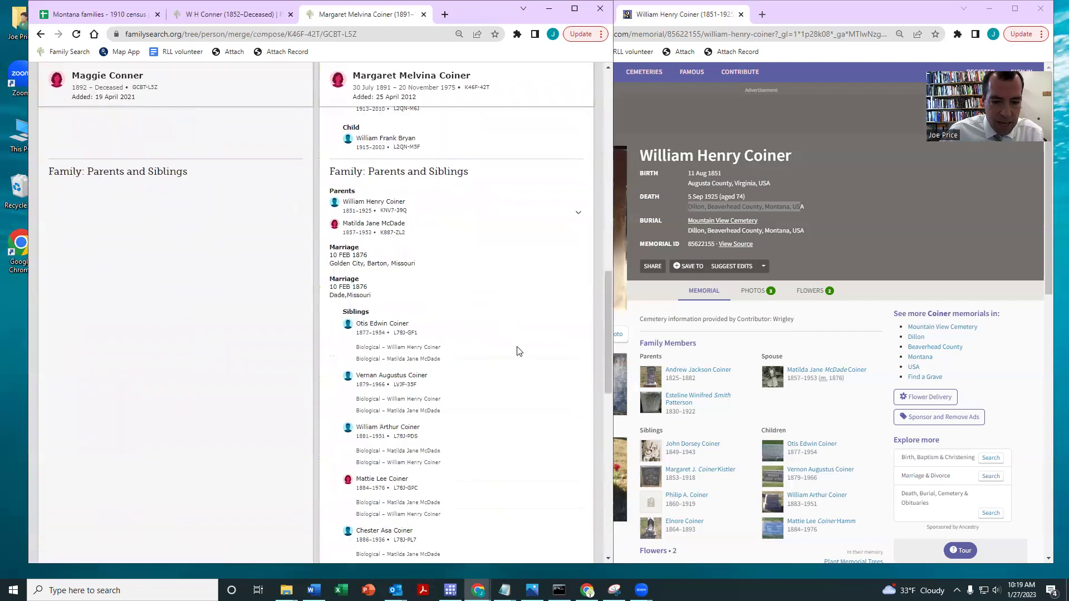
pyautogui.scroll(-5, 533, 417)
pyautogui.click(567, 469)
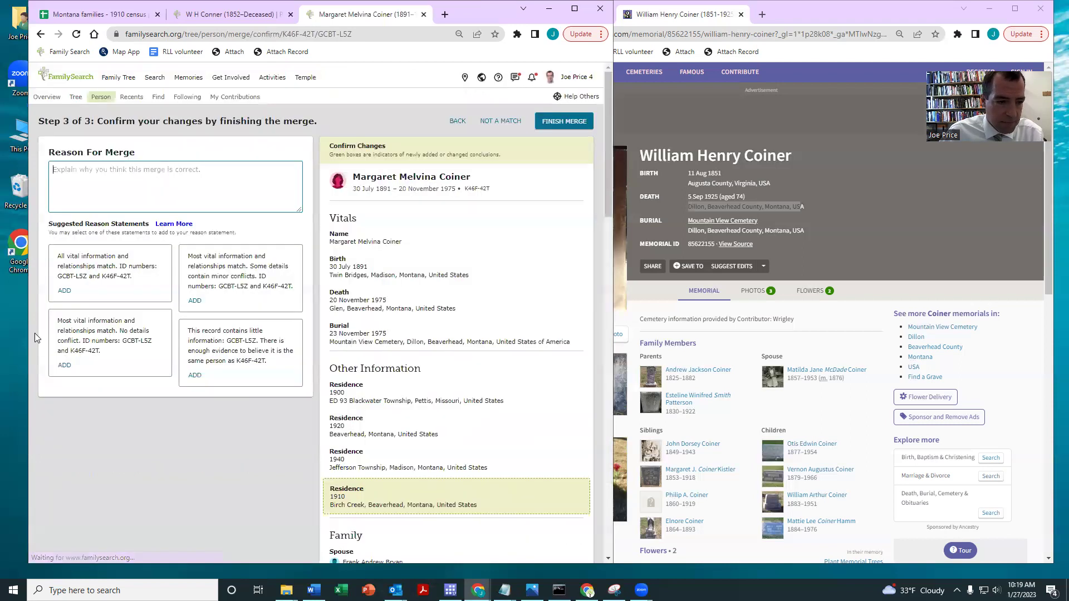
pyautogui.click(63, 292)
pyautogui.click(569, 120)
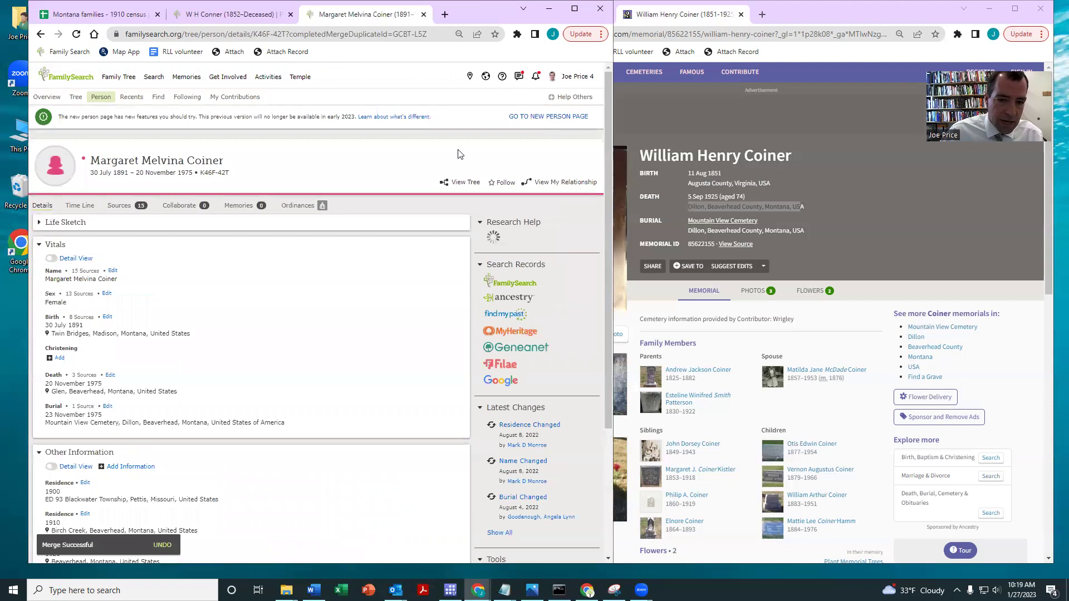
pyautogui.scroll(-12, 286, 327)
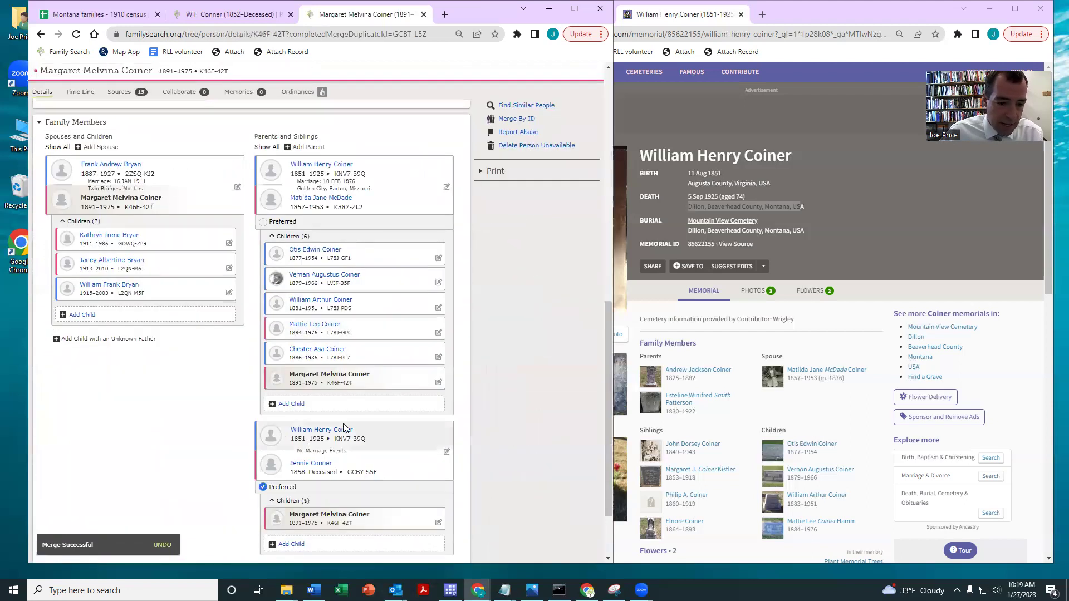
pyautogui.click(351, 473)
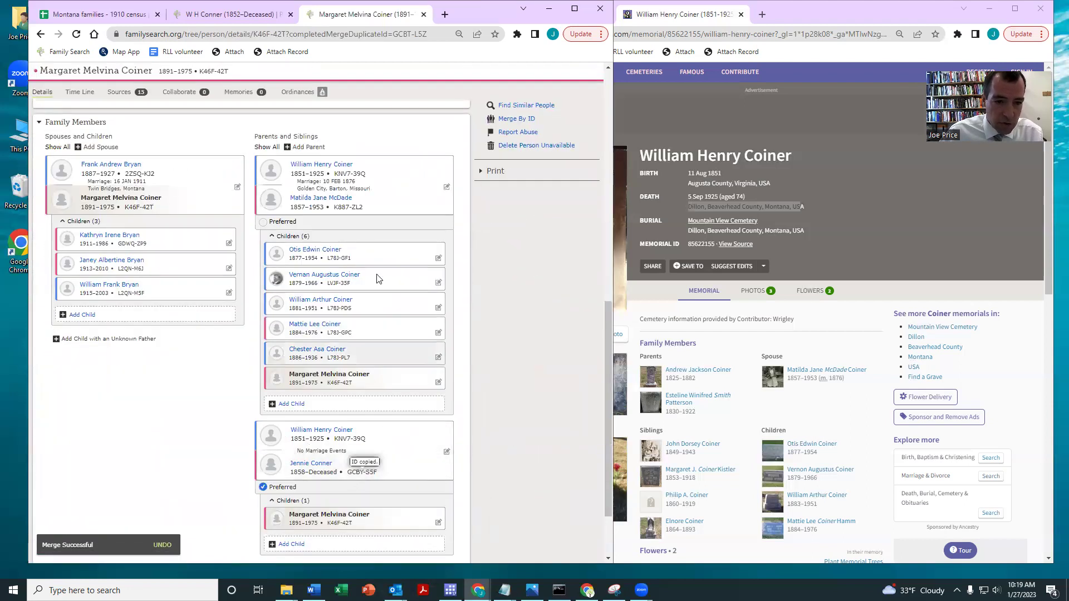
pyautogui.click(311, 202)
pyautogui.click(129, 285)
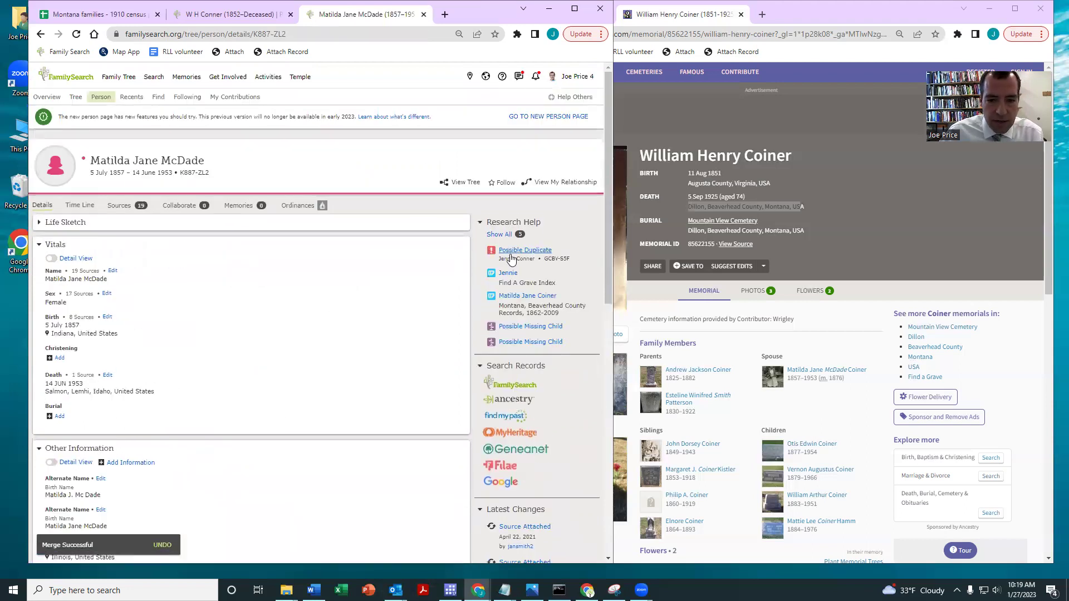
pyautogui.click(511, 258)
pyautogui.click(294, 308)
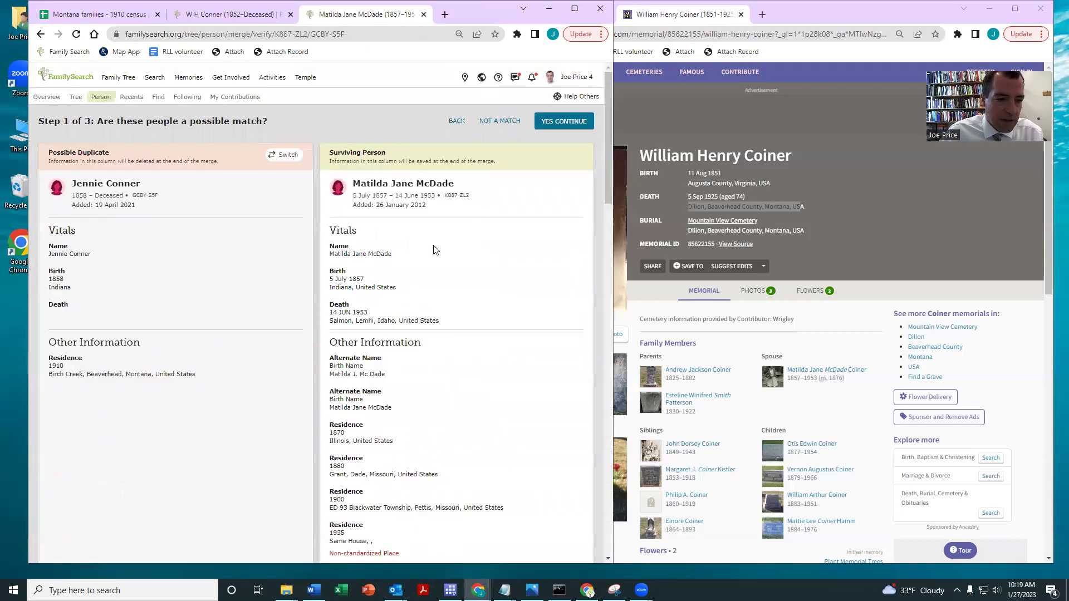
# Confirm the match, add the all-vital-information-matches reason, finish the merge and return to the spreadsheet.
pyautogui.scroll(-15, 523, 375)
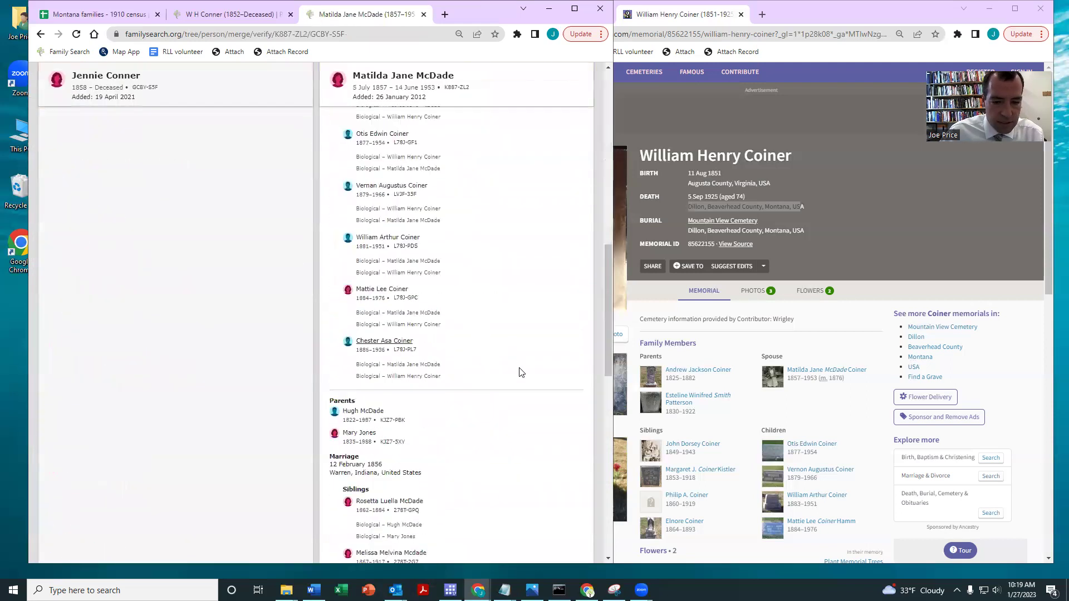
pyautogui.click(564, 469)
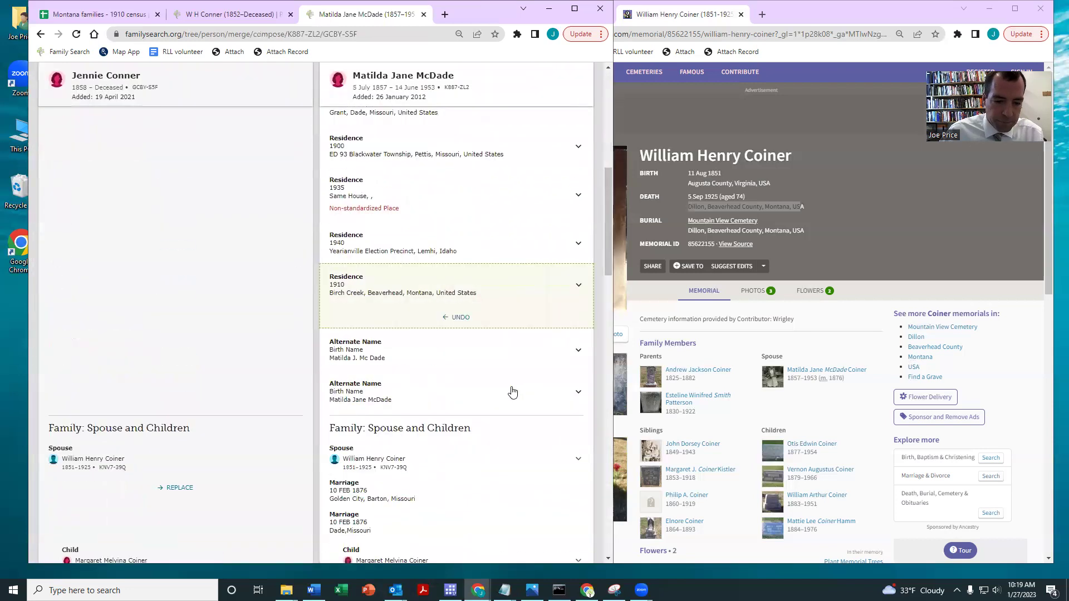
pyautogui.scroll(-15, 509, 389)
pyautogui.click(571, 470)
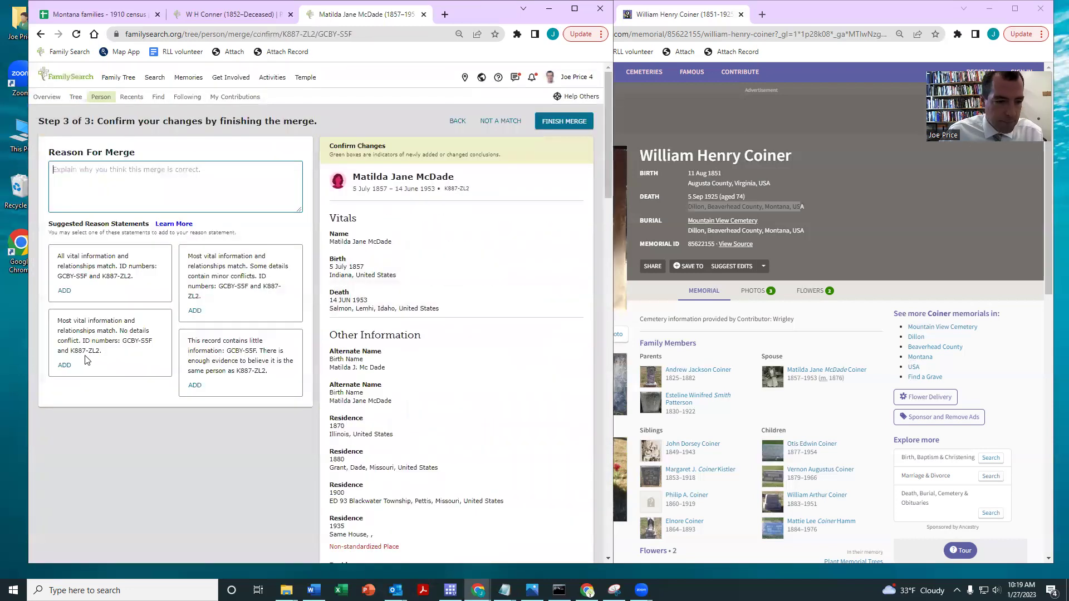
pyautogui.click(65, 292)
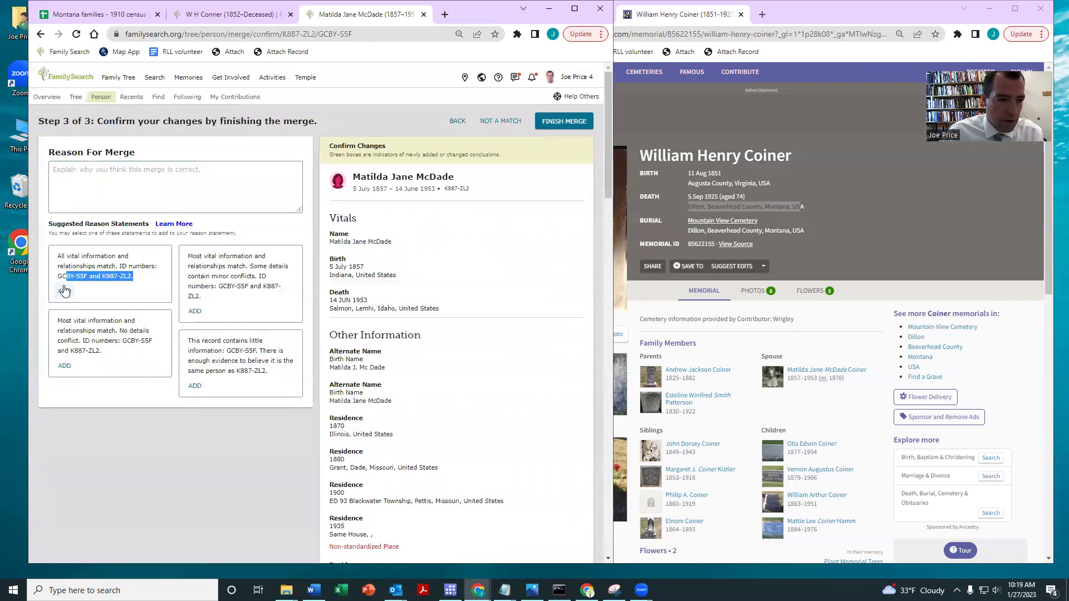
pyautogui.click(564, 120)
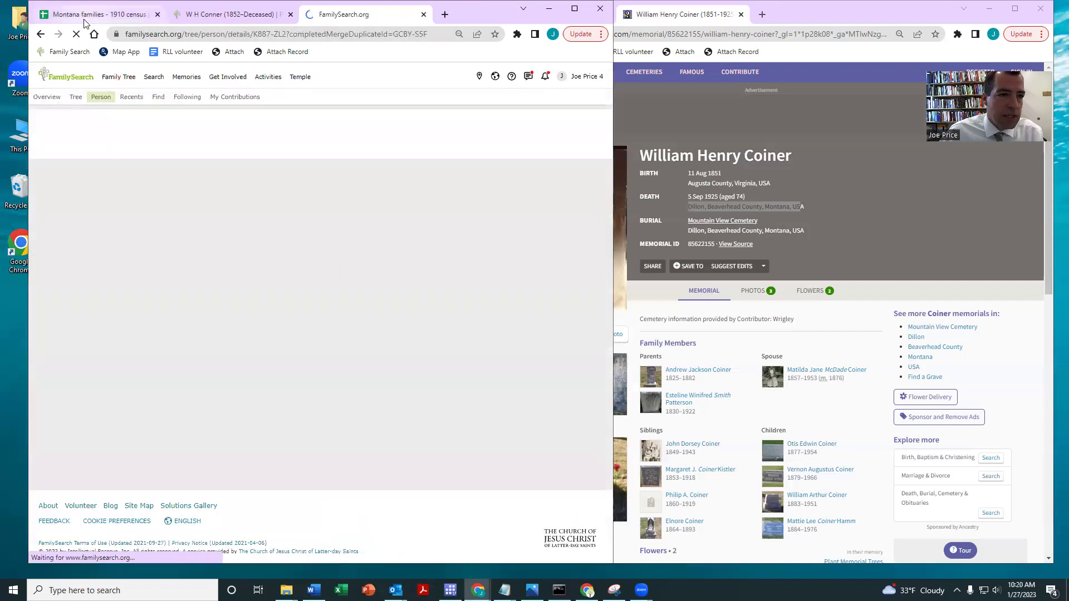
pyautogui.click(100, 14)
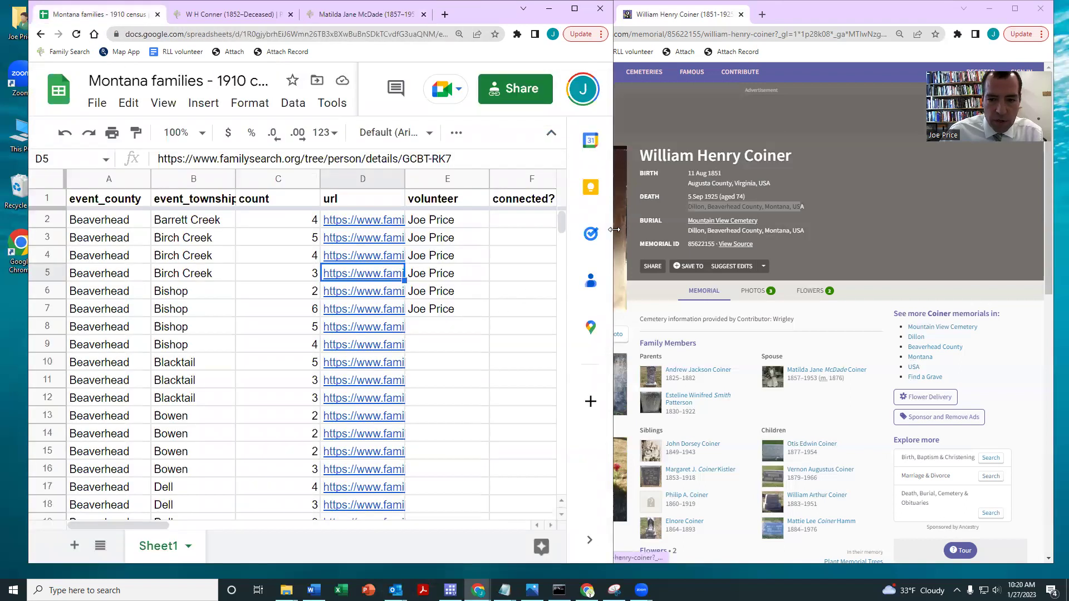
# Mark row 5 connected with 1 in F5 and note 'surname was incorrect' in G5.
pyautogui.moveTo(615, 230); pyautogui.dragTo(688, 229)
pyautogui.click(544, 273)
pyautogui.write('1')
pyautogui.click(604, 272)
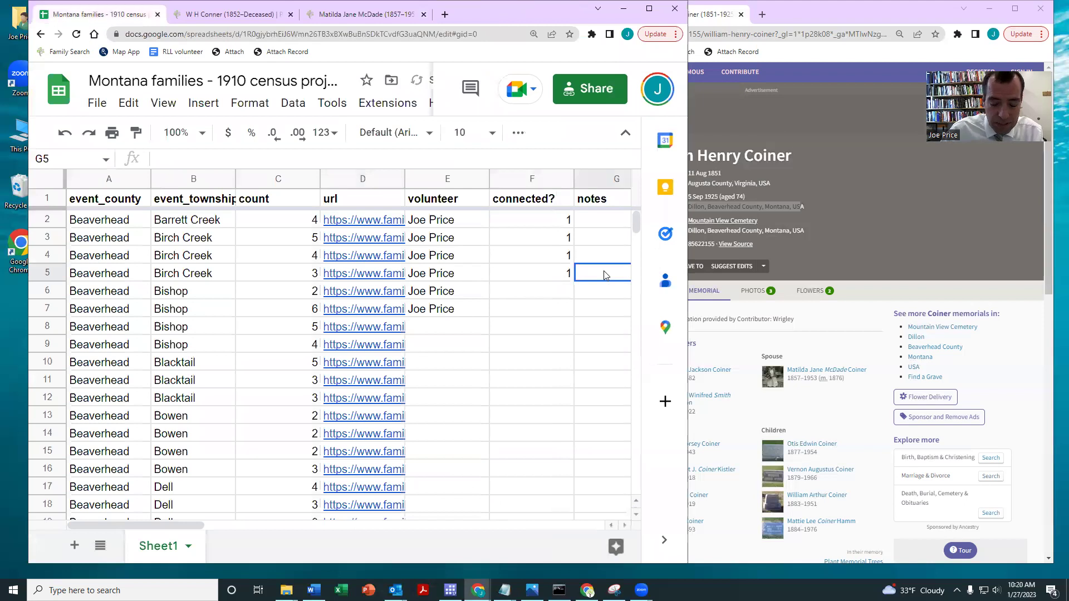
pyautogui.write('surname wa')
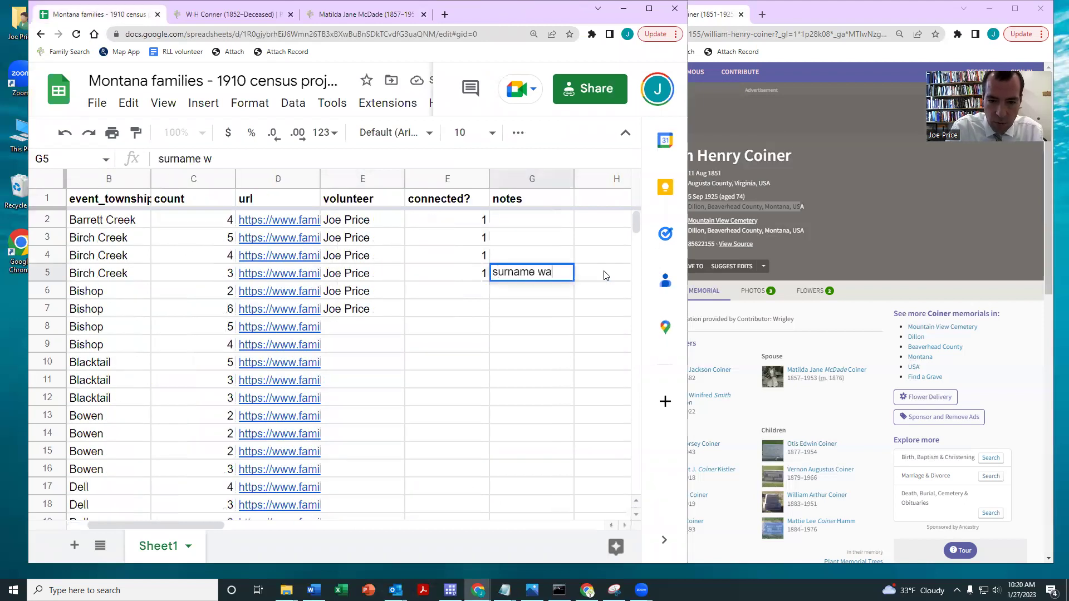
pyautogui.write('s incorrect')
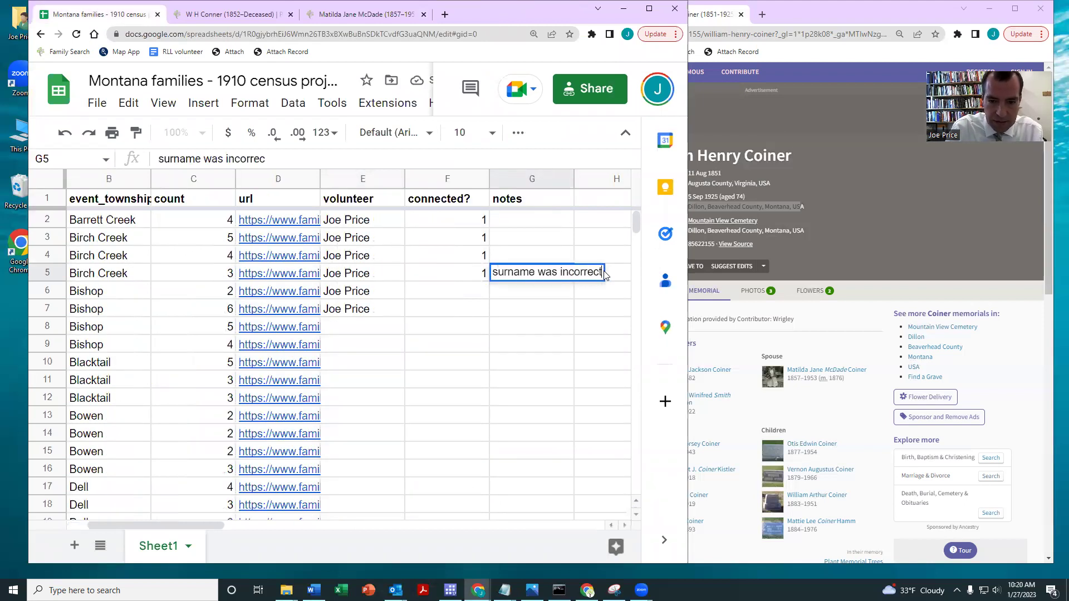
pyautogui.press('Return')
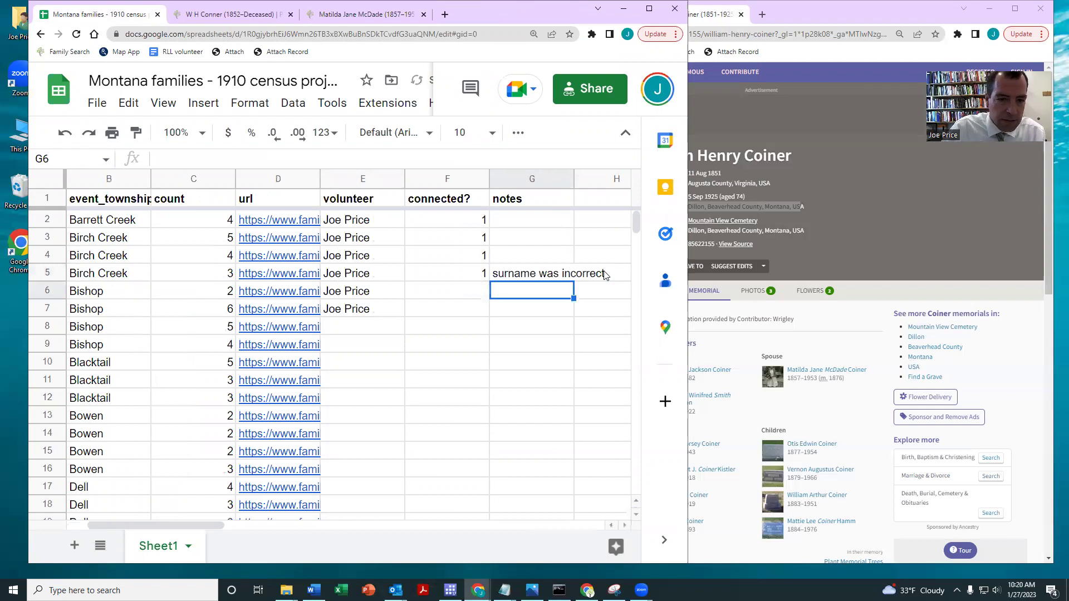
pyautogui.click(273, 296)
pyautogui.click(293, 315)
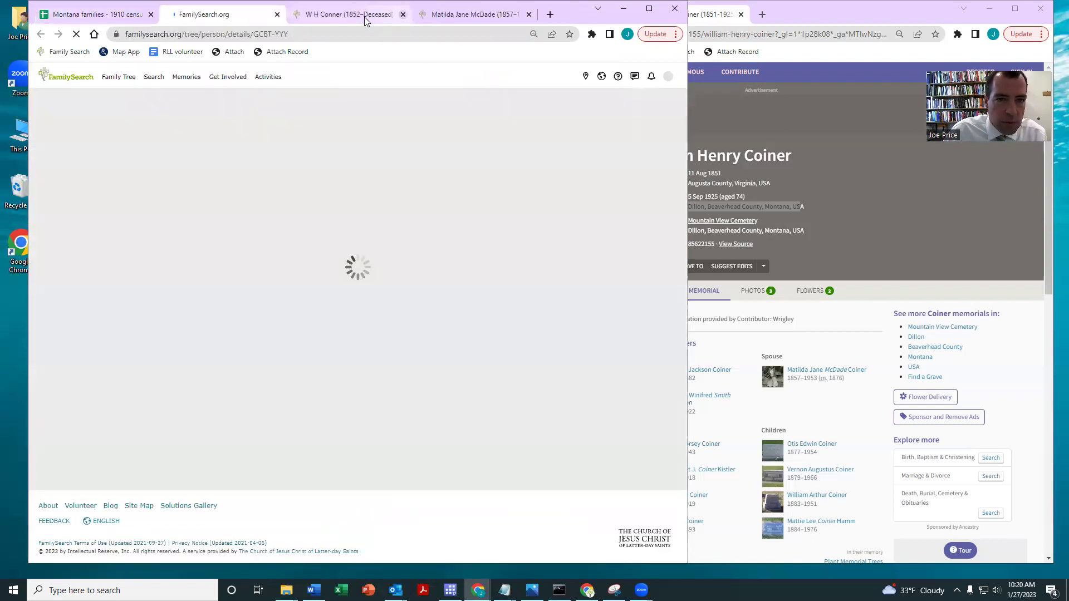
pyautogui.middleClick(364, 17)
pyautogui.middleClick(365, 17)
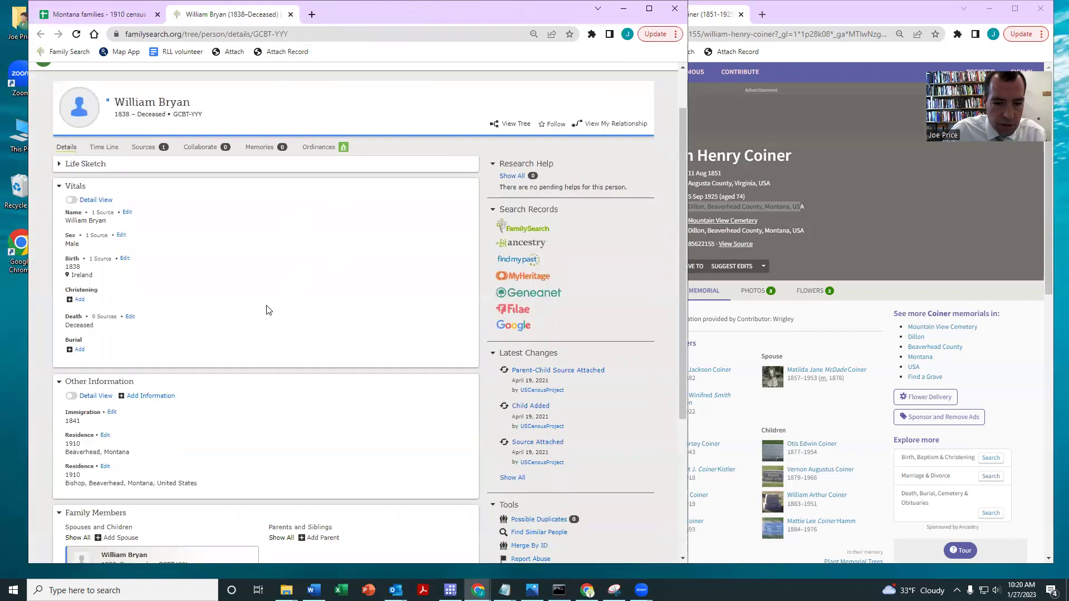
pyautogui.scroll(-3, 266, 309)
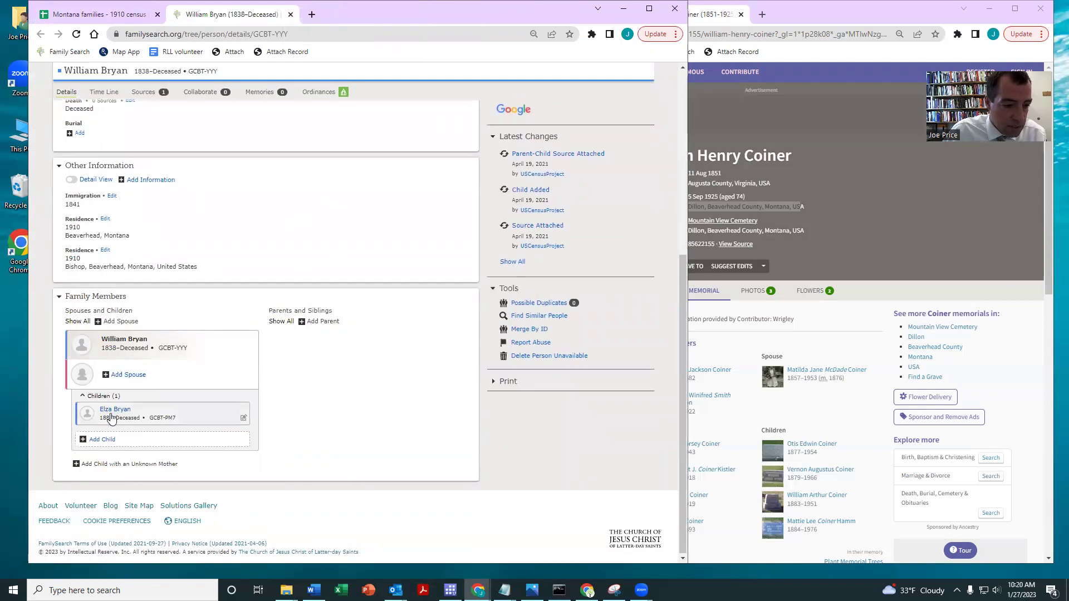
pyautogui.scroll(5, 436, 362)
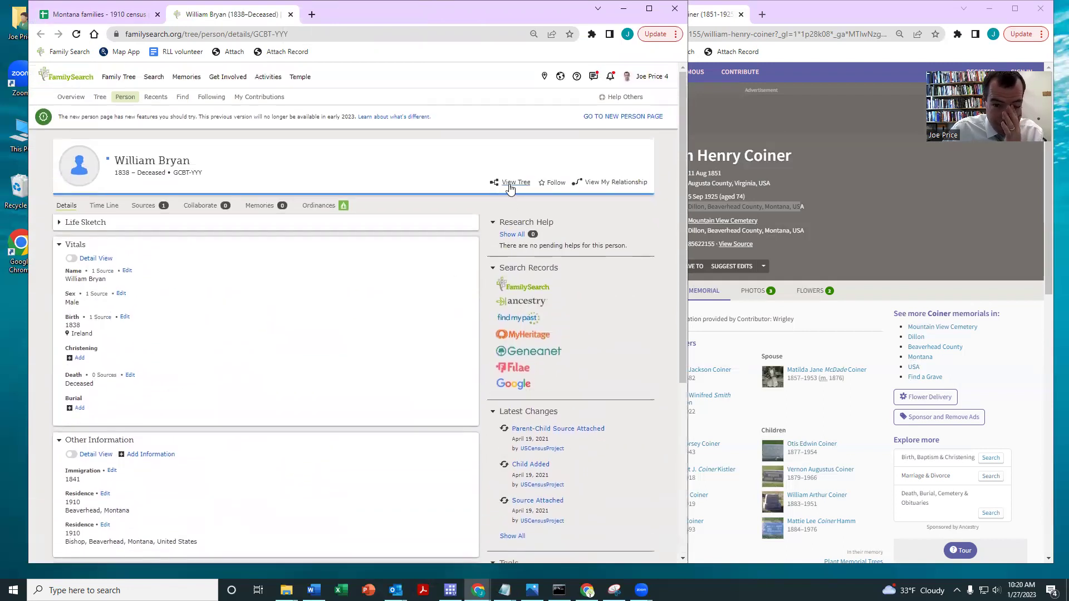
# From William Bryan's descendancy tree, take Elza Bryan's Beaverhead County record hint to Review and Attach.
pyautogui.click(510, 185)
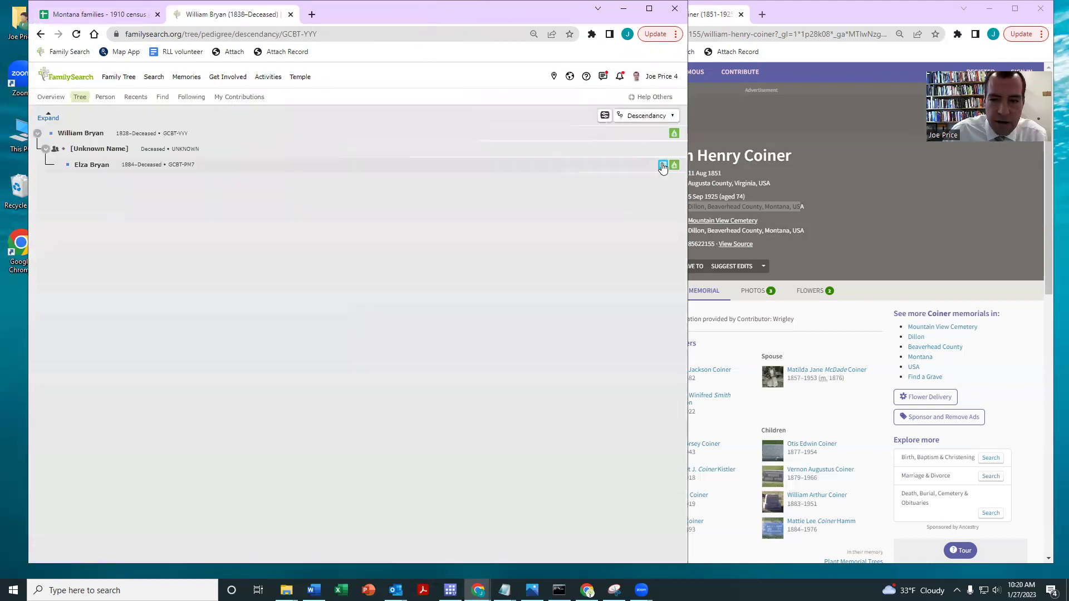
pyautogui.click(663, 166)
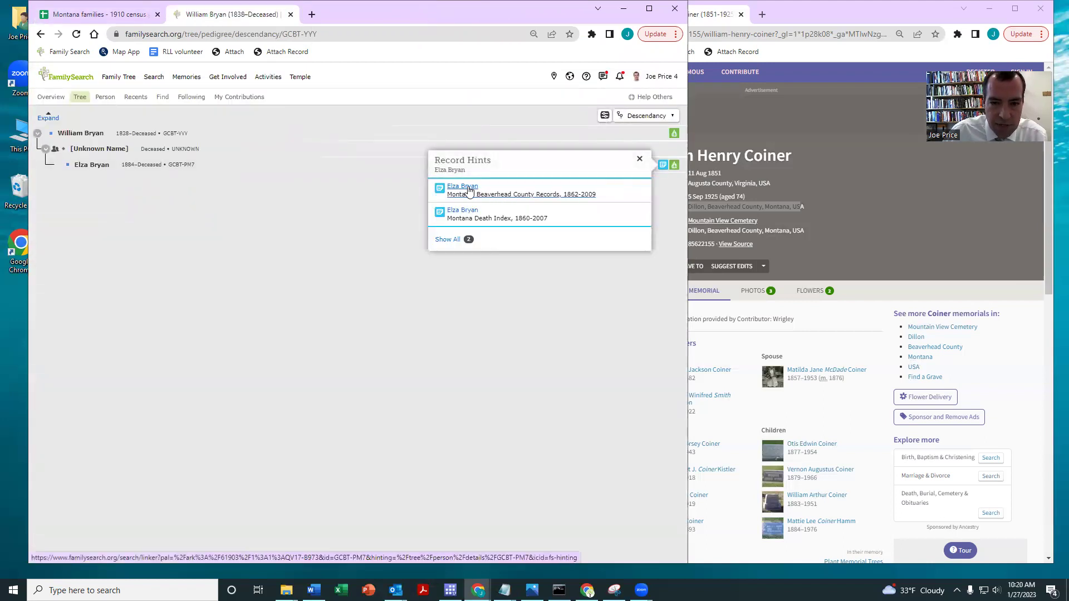
pyautogui.click(510, 195)
pyautogui.click(465, 342)
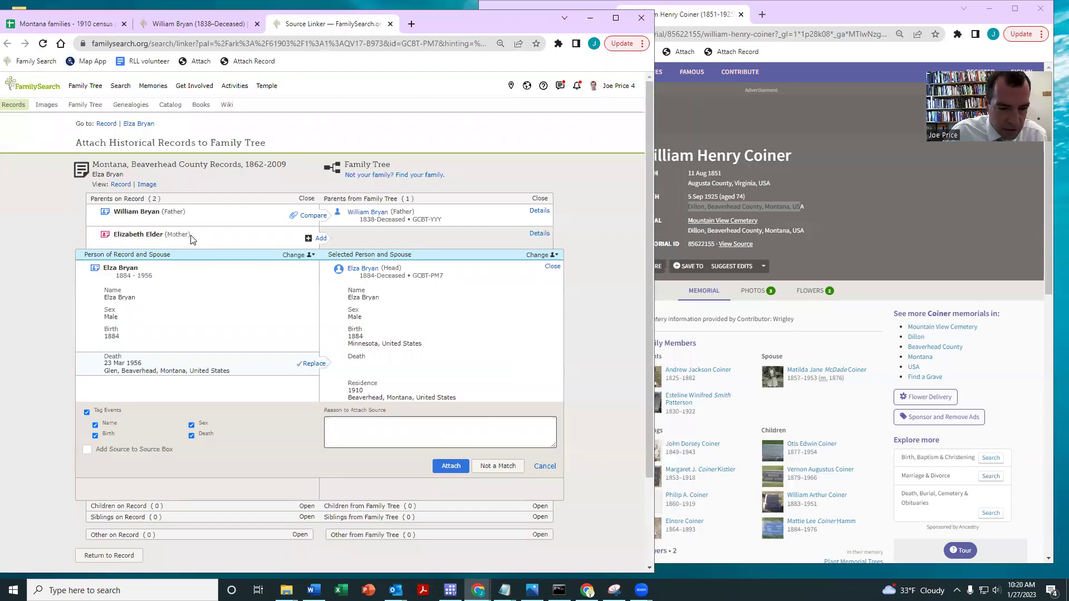
pyautogui.scroll(-1, 195, 239)
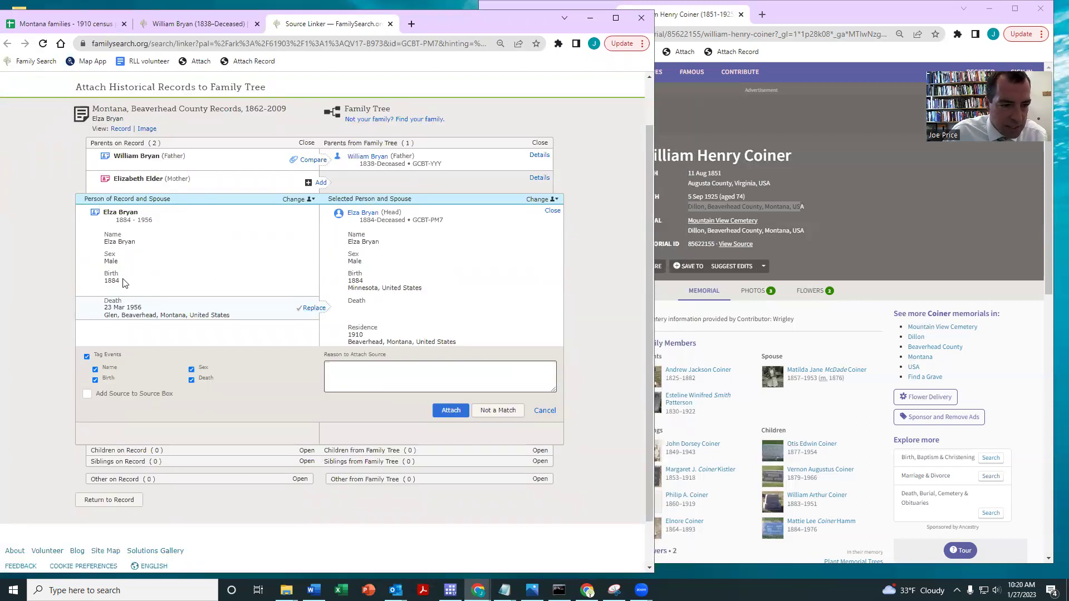
pyautogui.click(312, 310)
pyautogui.click(446, 401)
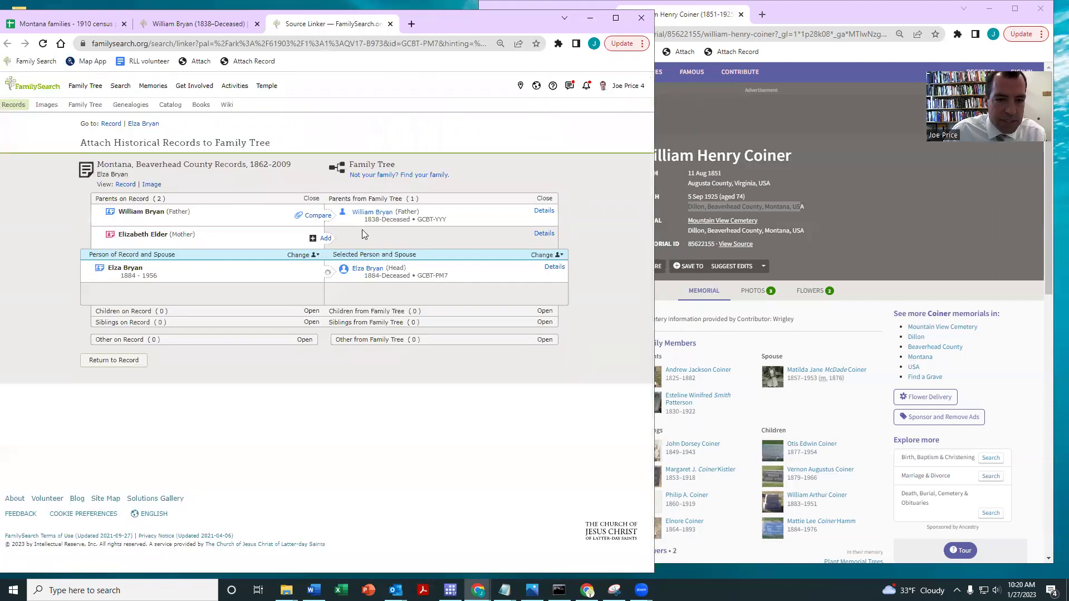
pyautogui.click(318, 217)
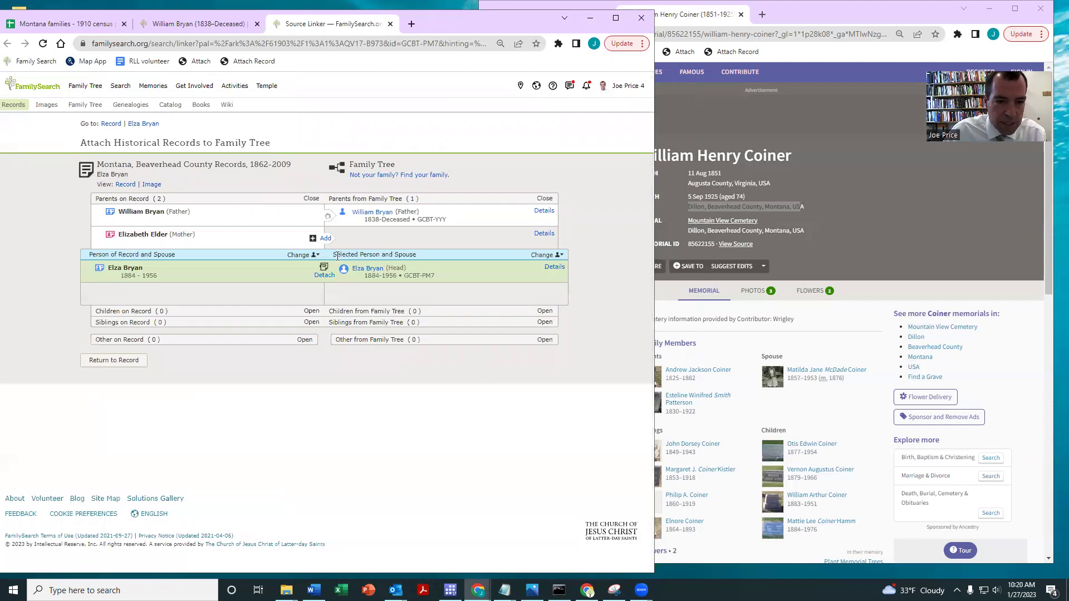
pyautogui.click(324, 239)
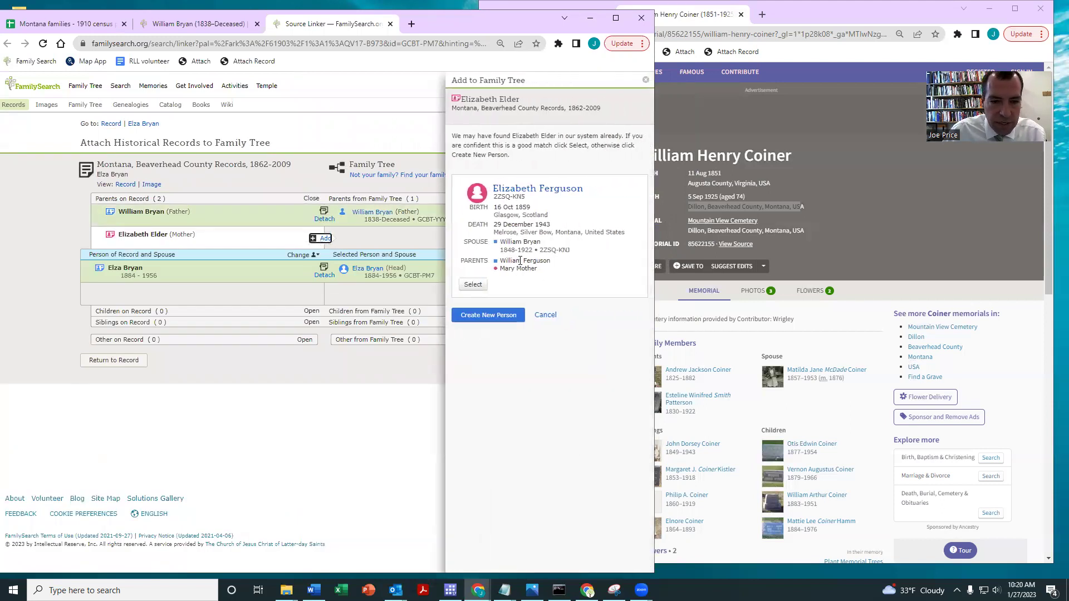
pyautogui.rightClick(518, 189)
pyautogui.click(551, 198)
pyautogui.click(410, 30)
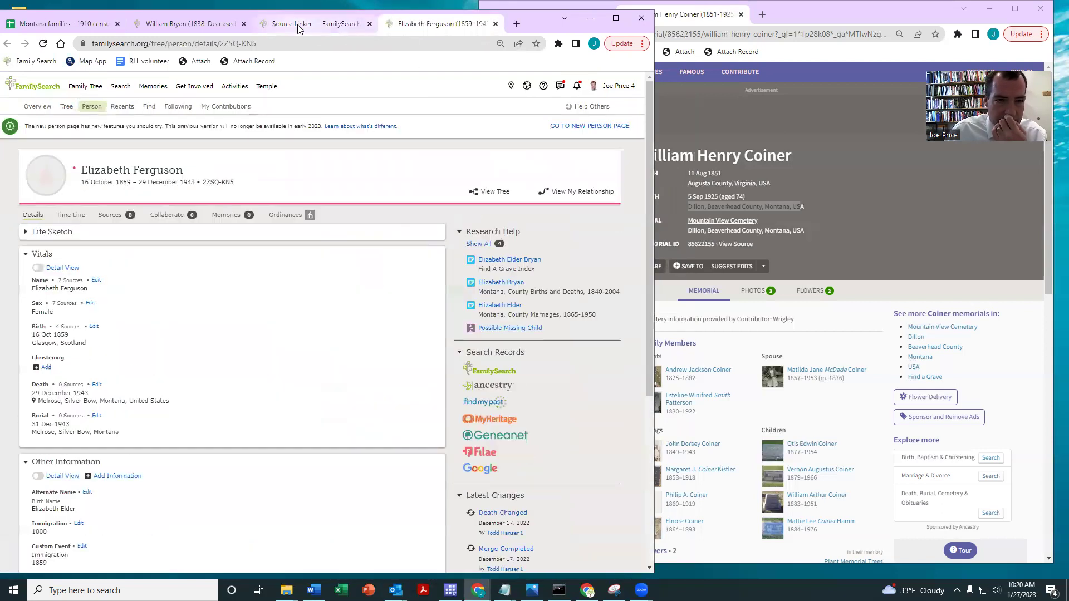
pyautogui.click(315, 24)
pyautogui.click(440, 24)
pyautogui.scroll(-5, 310, 281)
pyautogui.scroll(-5, 295, 309)
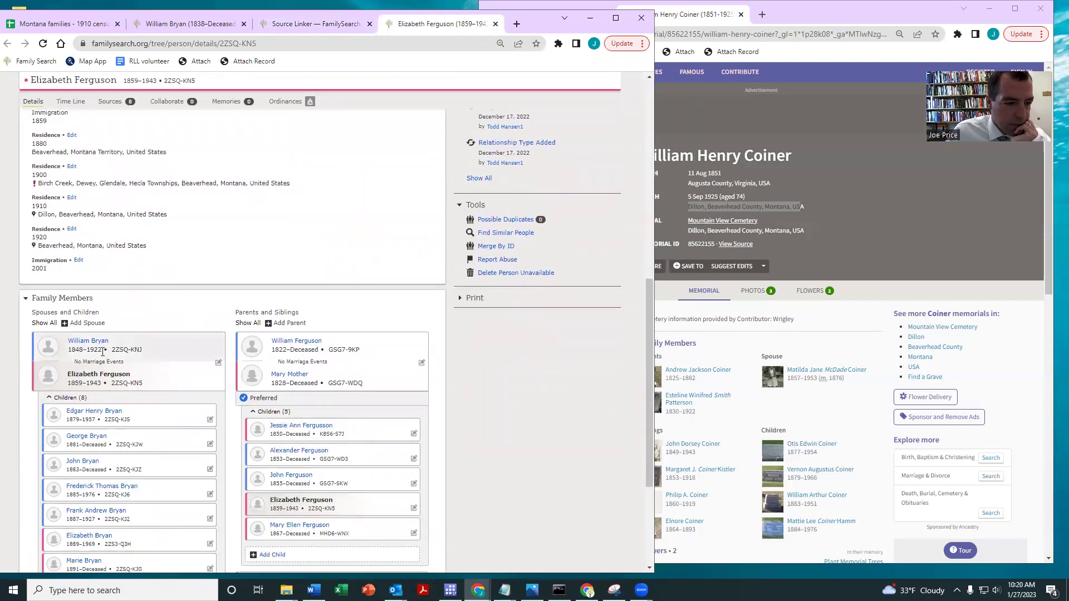
pyautogui.scroll(-2, 104, 356)
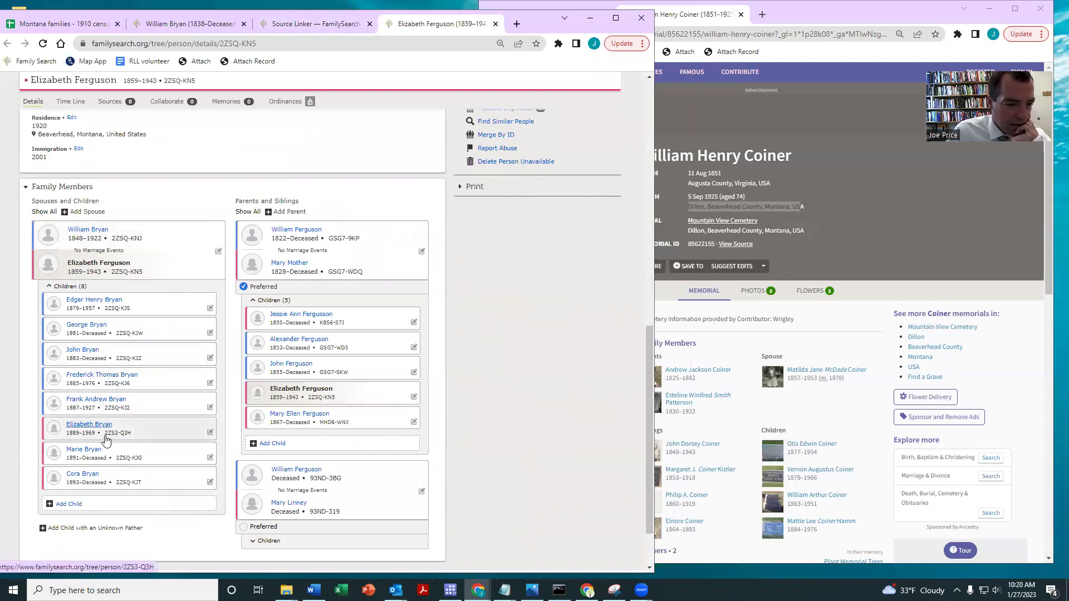
pyautogui.click(303, 24)
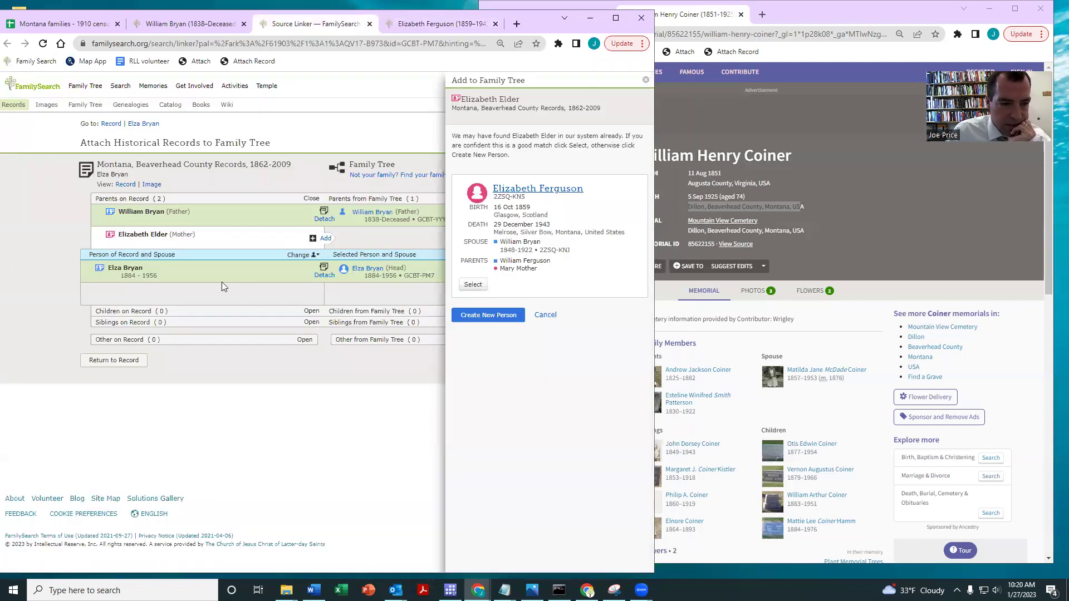
pyautogui.click(418, 25)
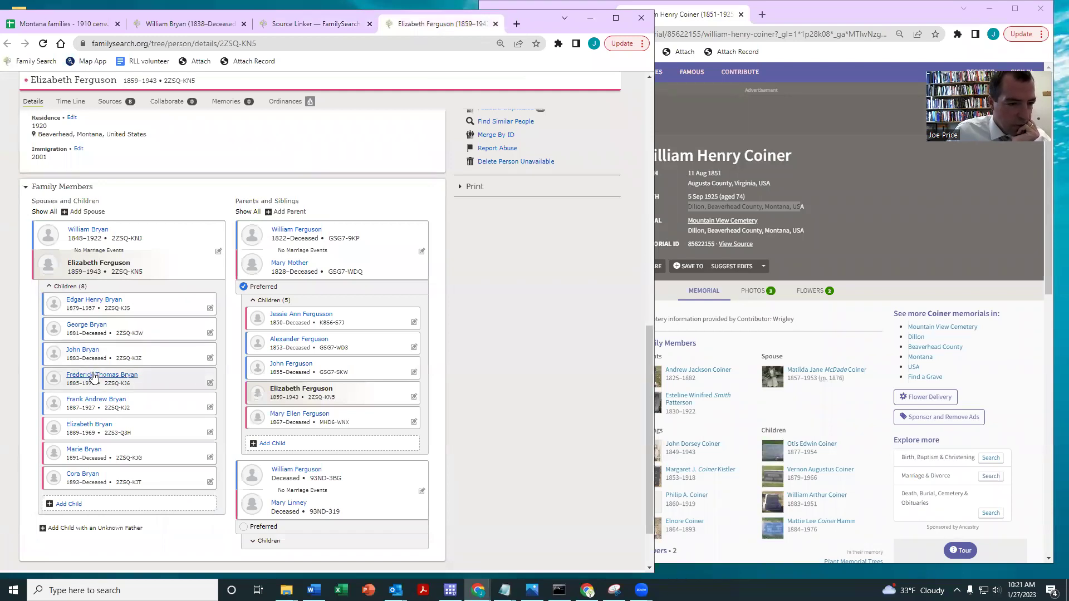
pyautogui.click(88, 230)
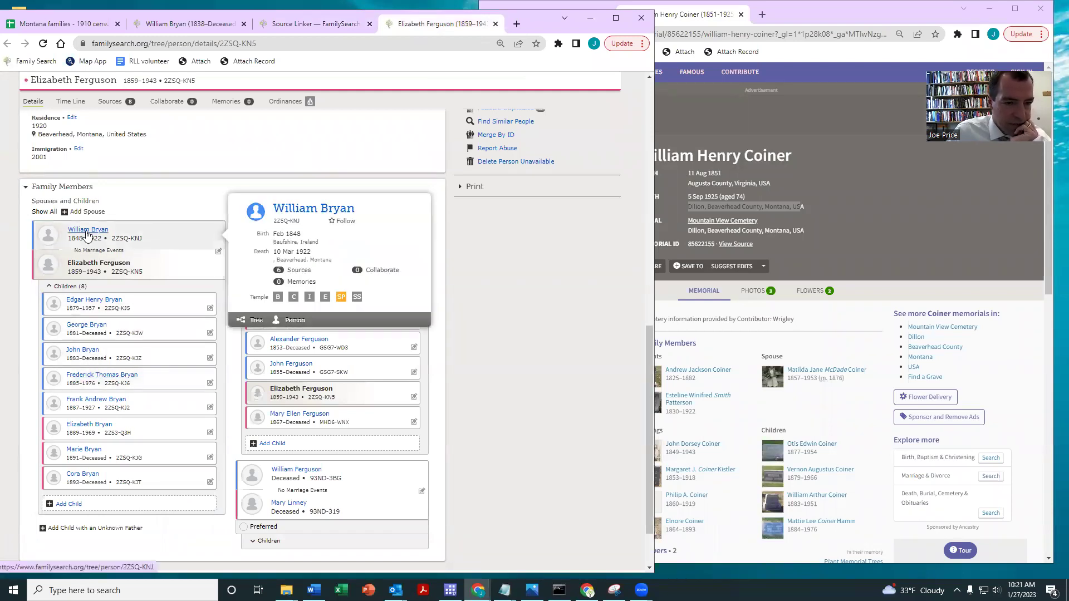
pyautogui.click(311, 24)
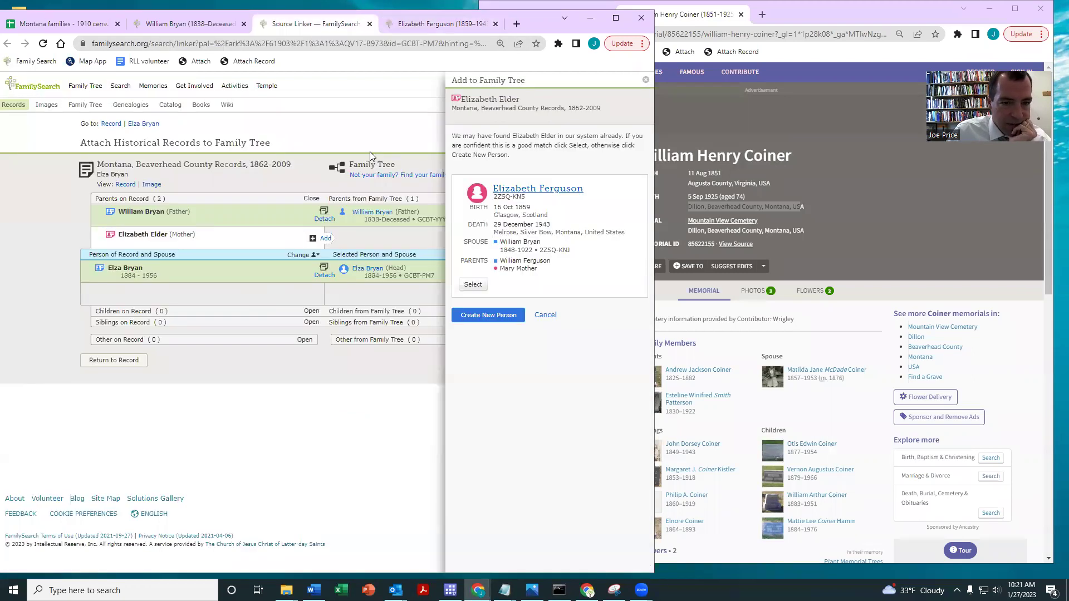
pyautogui.click(546, 315)
pyautogui.click(544, 211)
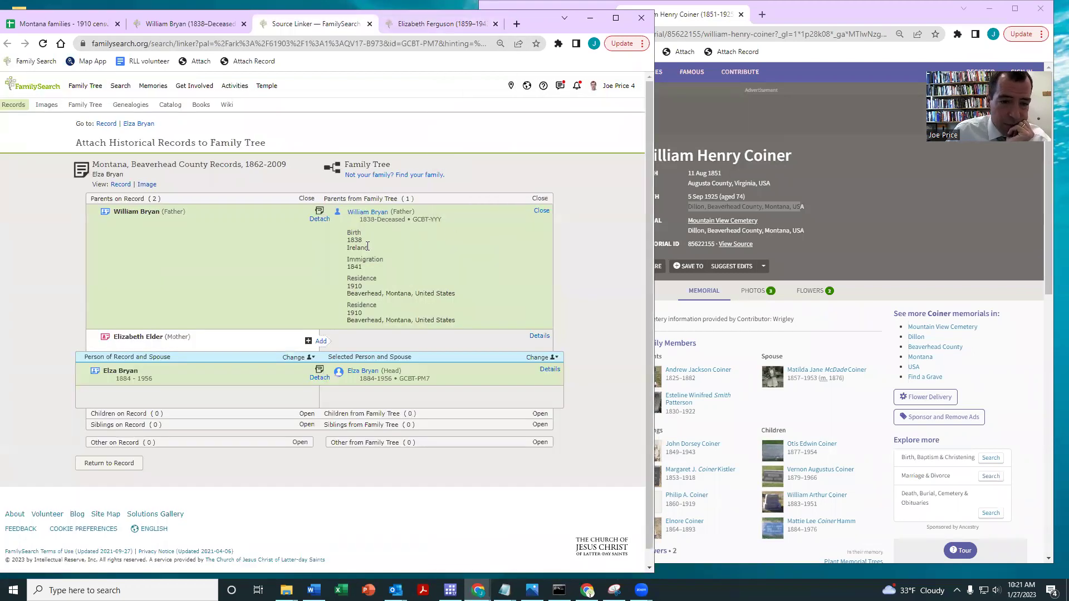
pyautogui.click(321, 342)
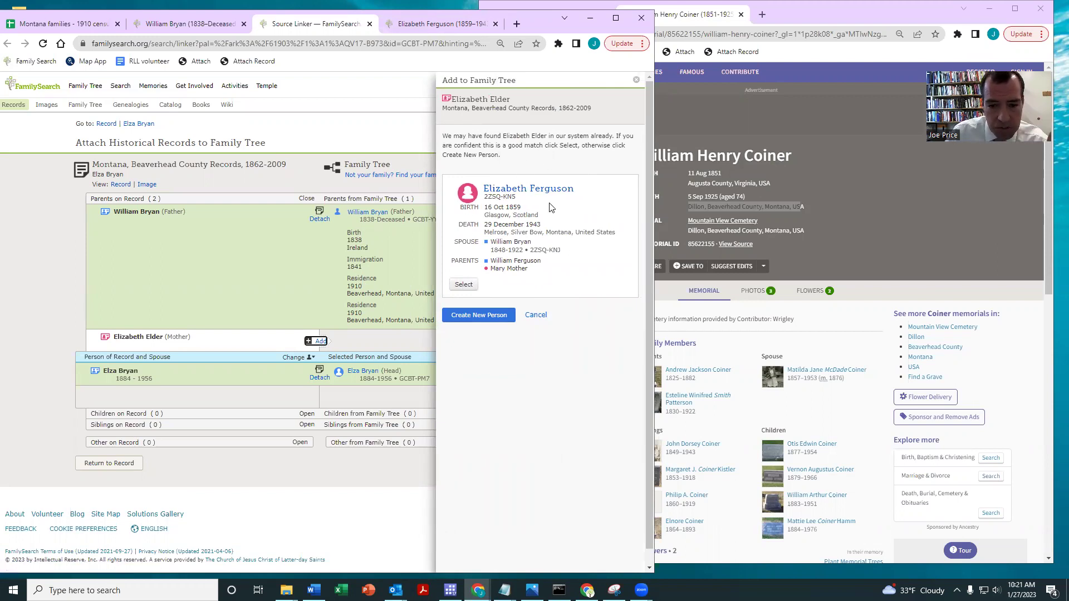
pyautogui.click(470, 322)
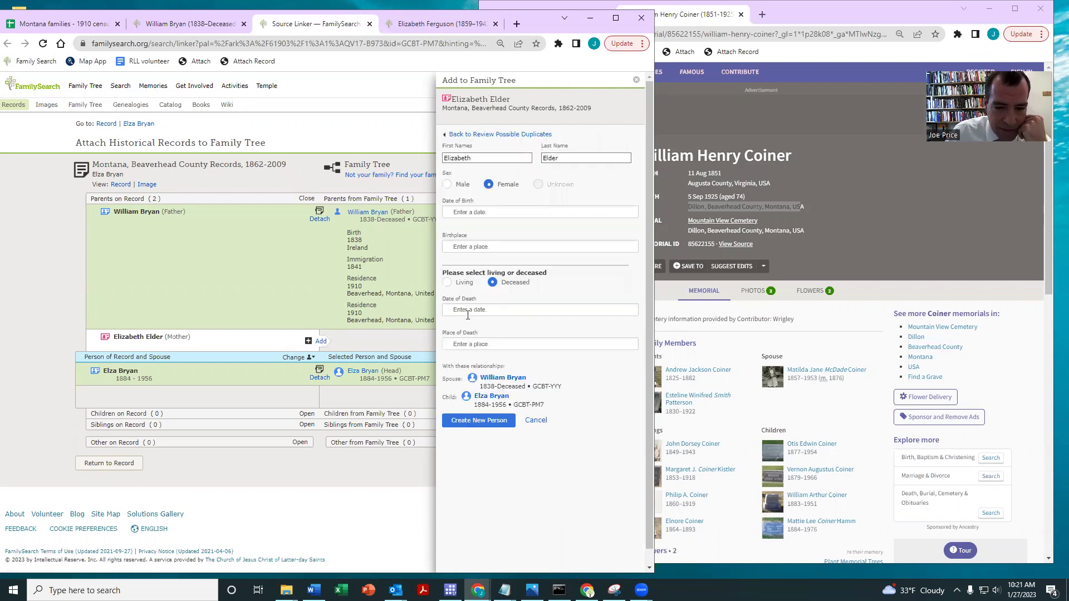
pyautogui.click(473, 421)
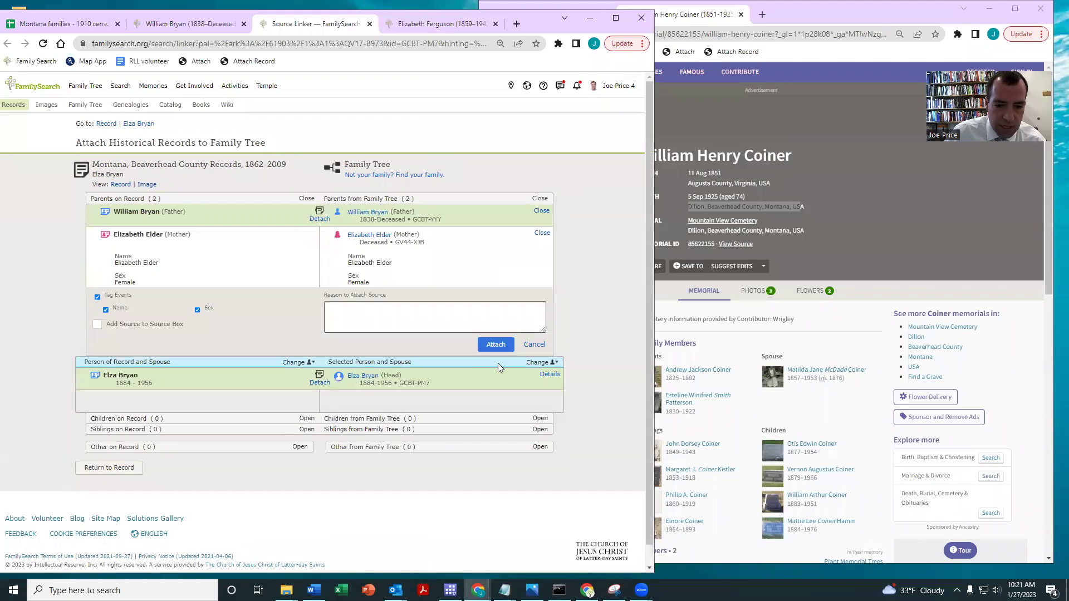
pyautogui.moveTo(368, 272)
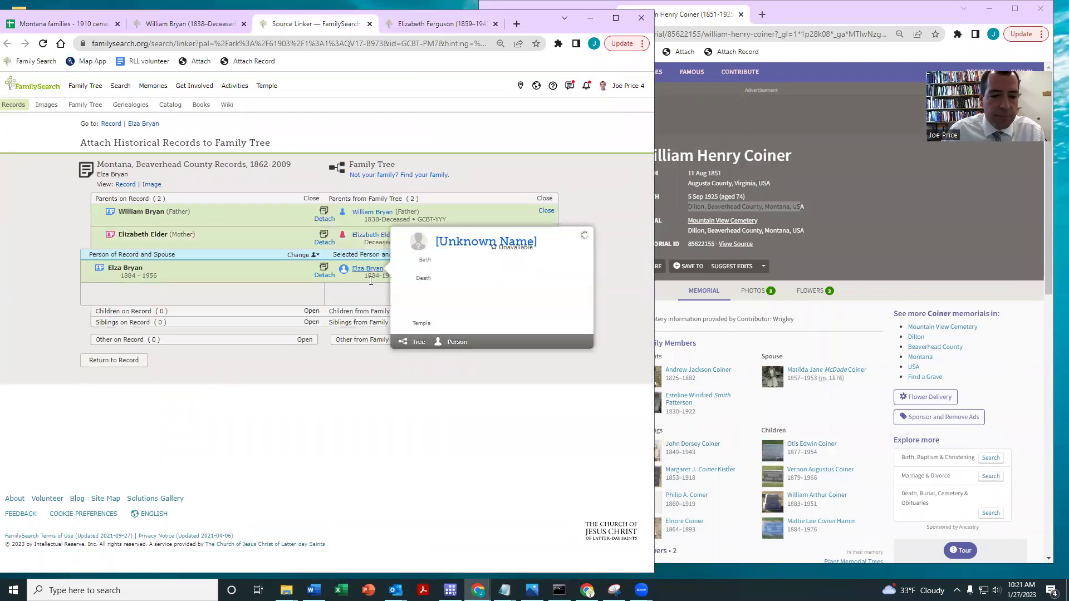
pyautogui.click(457, 356)
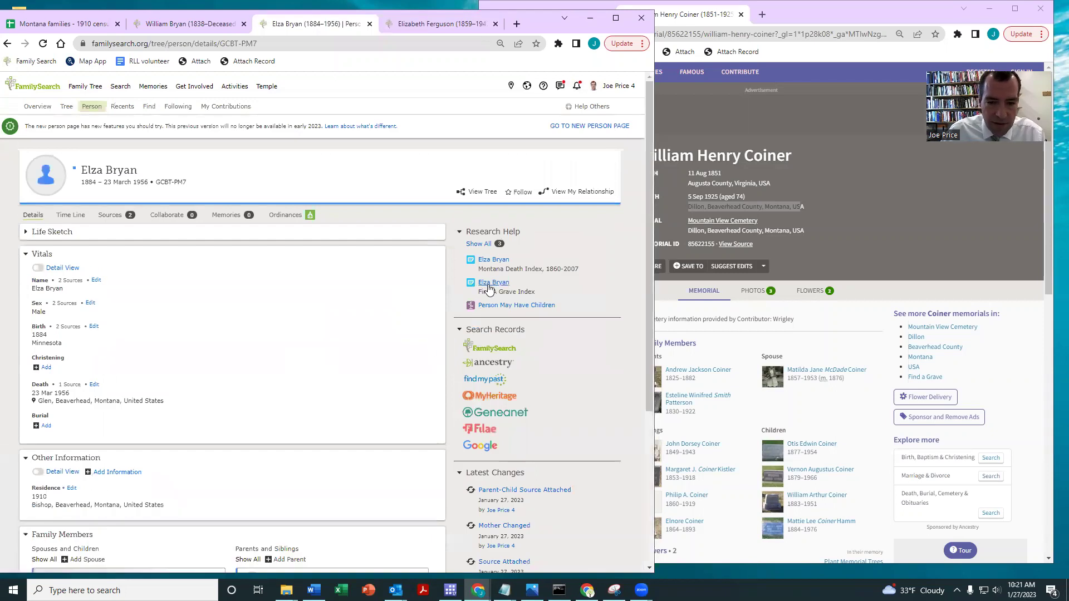
pyautogui.click(489, 283)
pyautogui.click(279, 458)
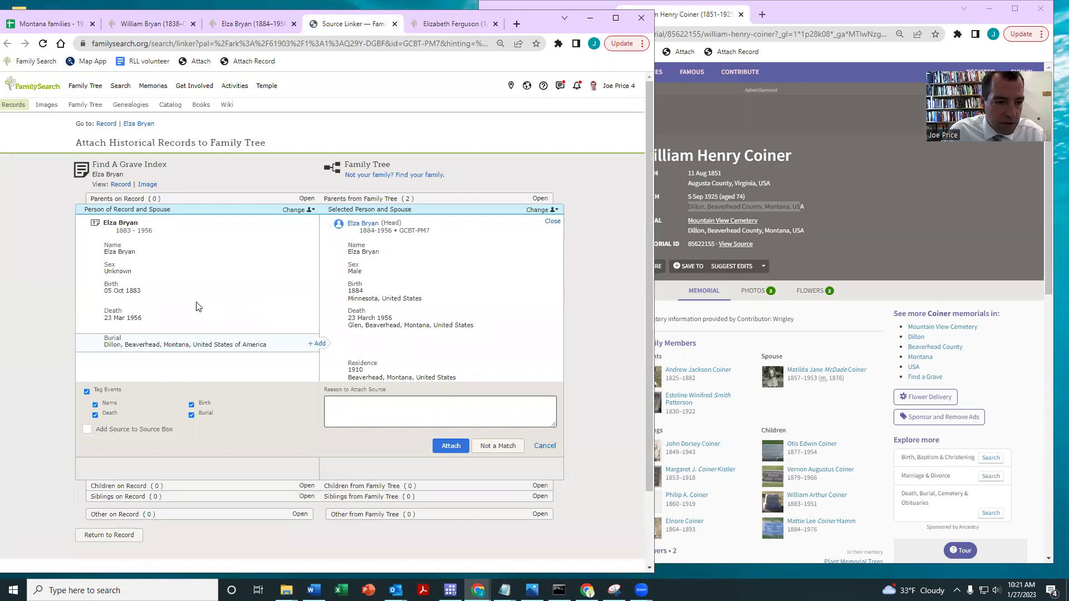
pyautogui.moveTo(144, 291); pyautogui.dragTo(110, 290)
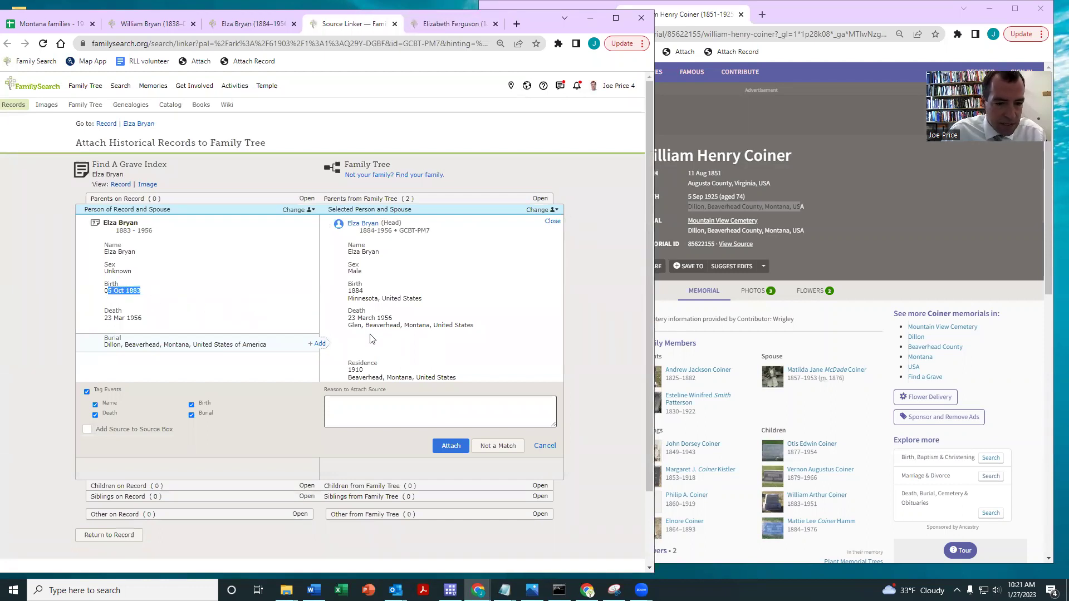
pyautogui.click(322, 347)
pyautogui.scroll(-2, 437, 390)
pyautogui.click(440, 359)
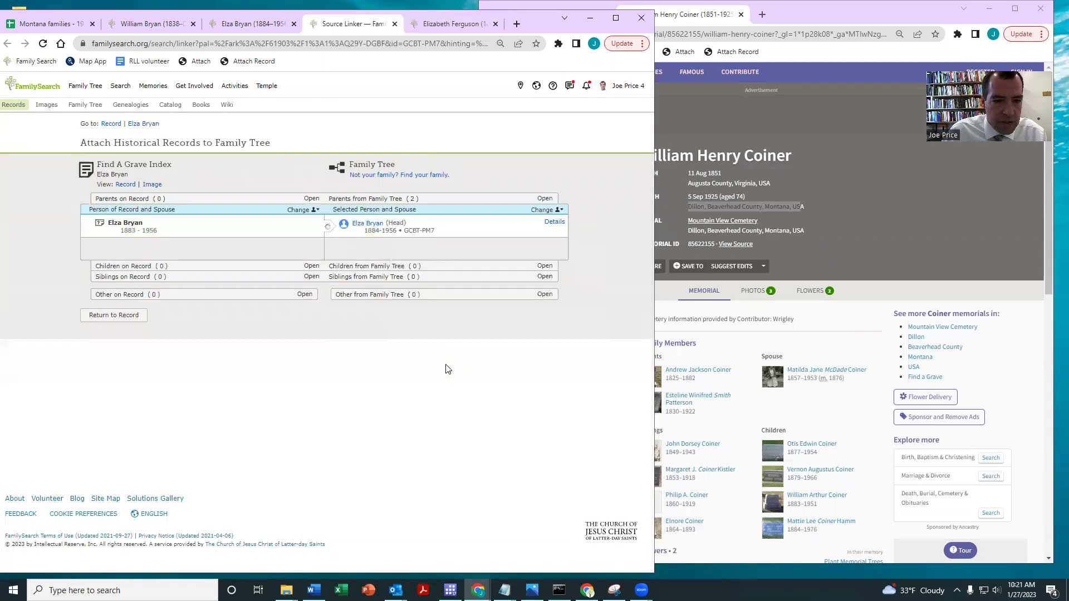
pyautogui.click(26, 200)
pyautogui.moveTo(397, 30); pyautogui.dragTo(783, 31)
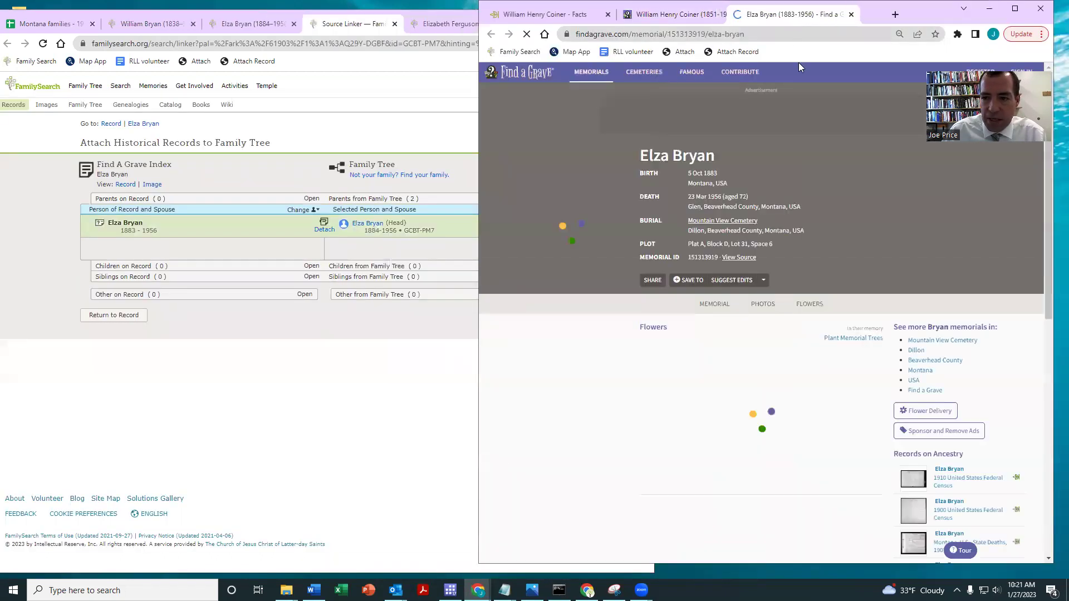
pyautogui.click(367, 226)
pyautogui.click(450, 310)
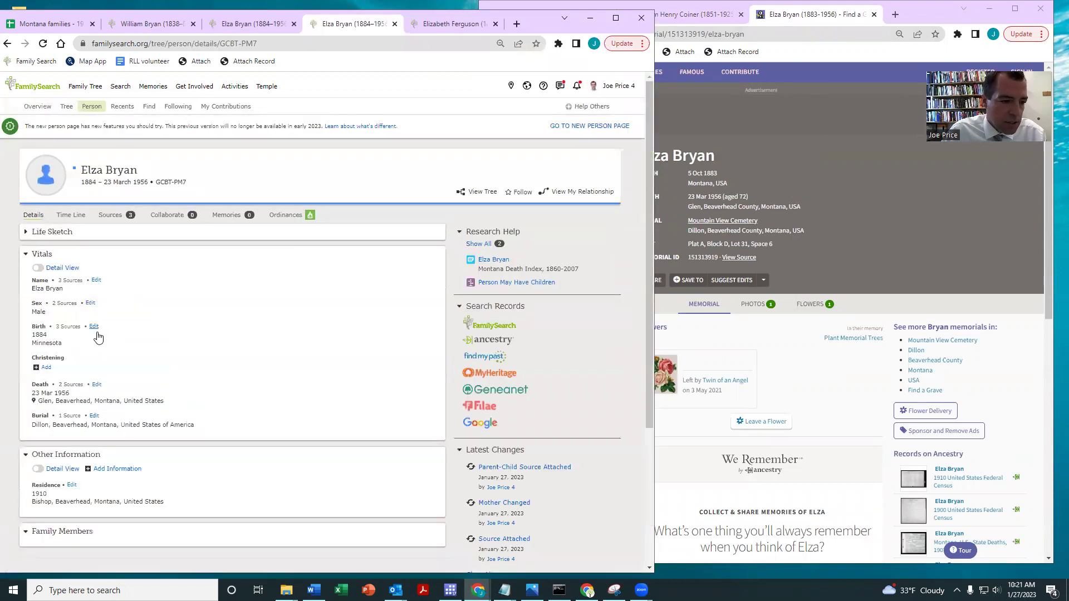
# Change Elza Bryan's birth date to 5 October 1883 and search Ancestry for him.
pyautogui.click(94, 327)
pyautogui.write('5 October 1883')
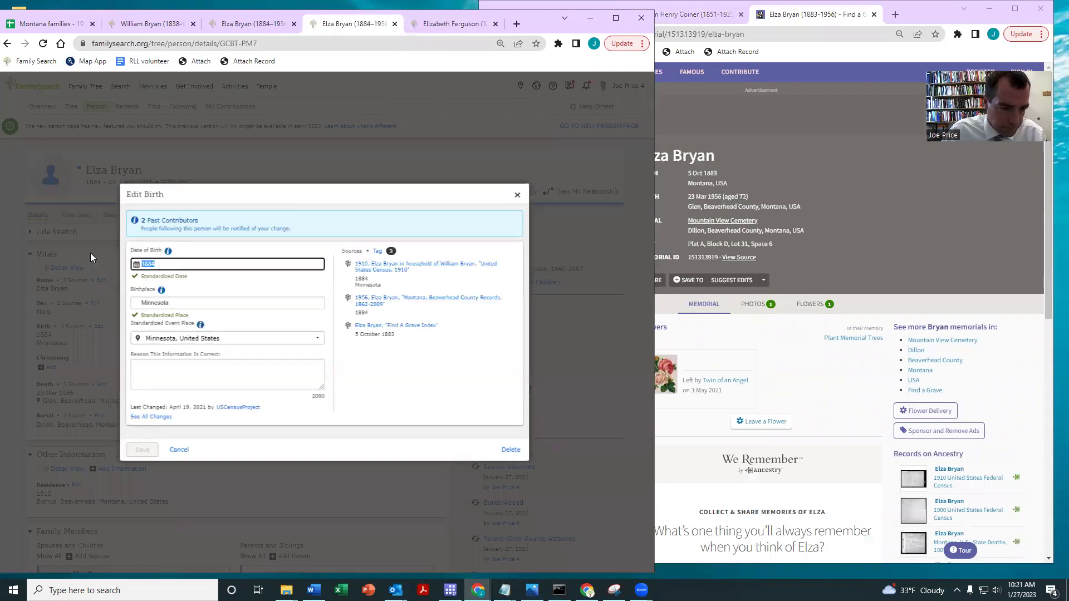
pyautogui.click(136, 449)
pyautogui.scroll(-2, 375, 342)
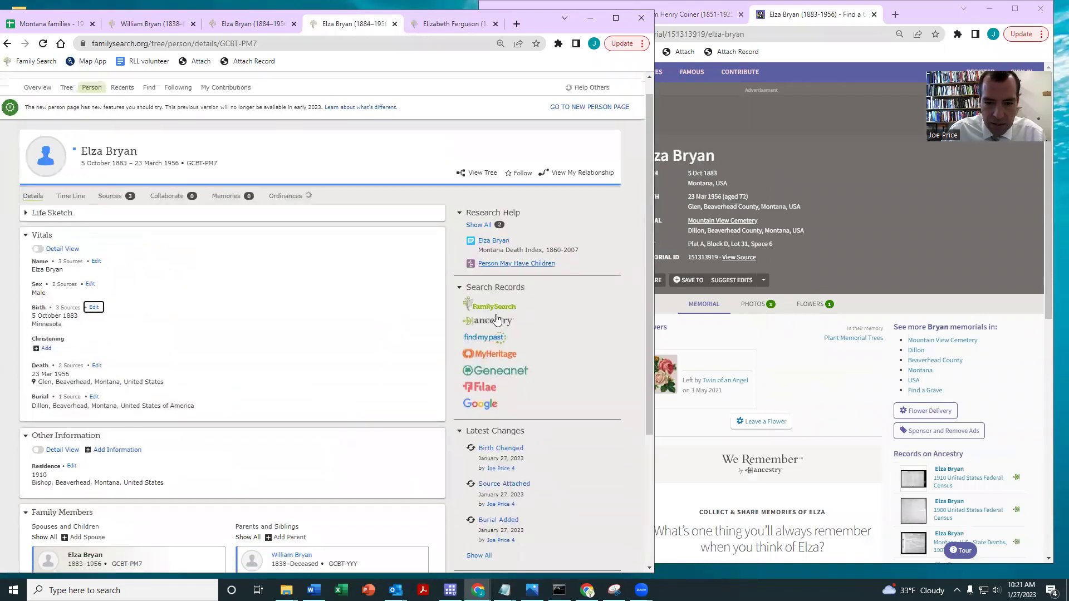
pyautogui.click(491, 320)
# Place the Ancestry window on the right and rerun the search limited to family trees.
pyautogui.moveTo(357, 32); pyautogui.dragTo(852, 15)
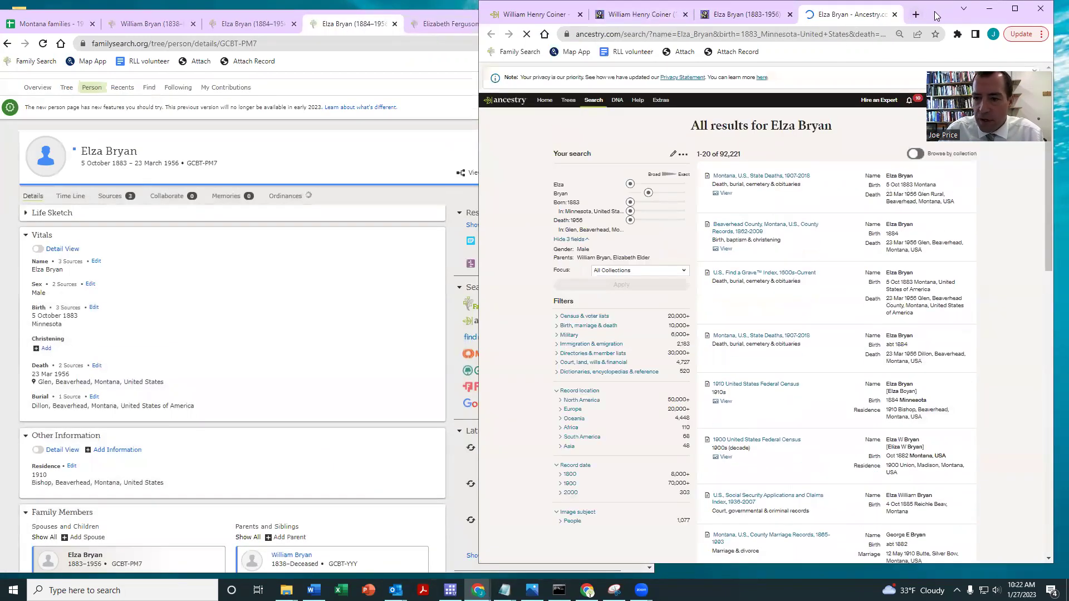
pyautogui.moveTo(941, 14); pyautogui.dragTo(885, 21)
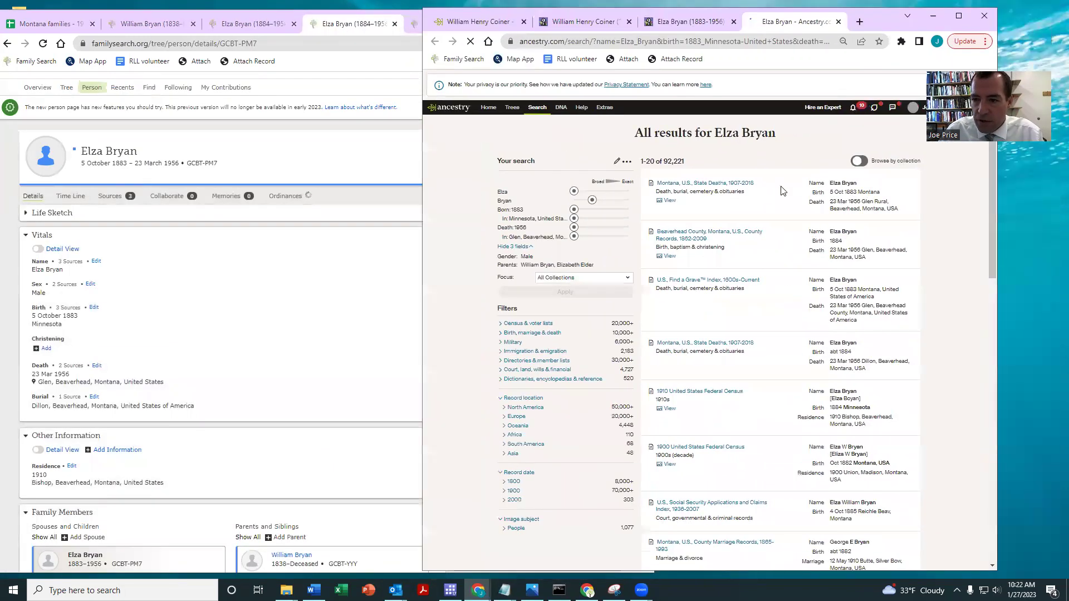
pyautogui.click(617, 161)
pyautogui.click(699, 500)
pyautogui.click(598, 500)
pyautogui.click(607, 528)
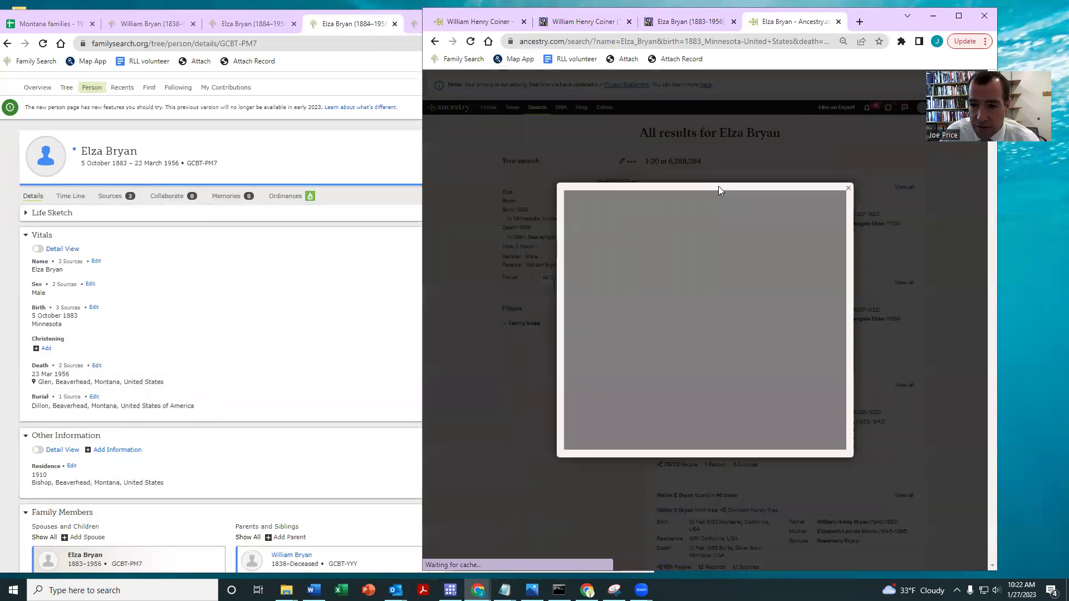
# Open John Elza Bryan in the Montana Pioneer Families tree and view his 1900 census source.
pyautogui.click(719, 187)
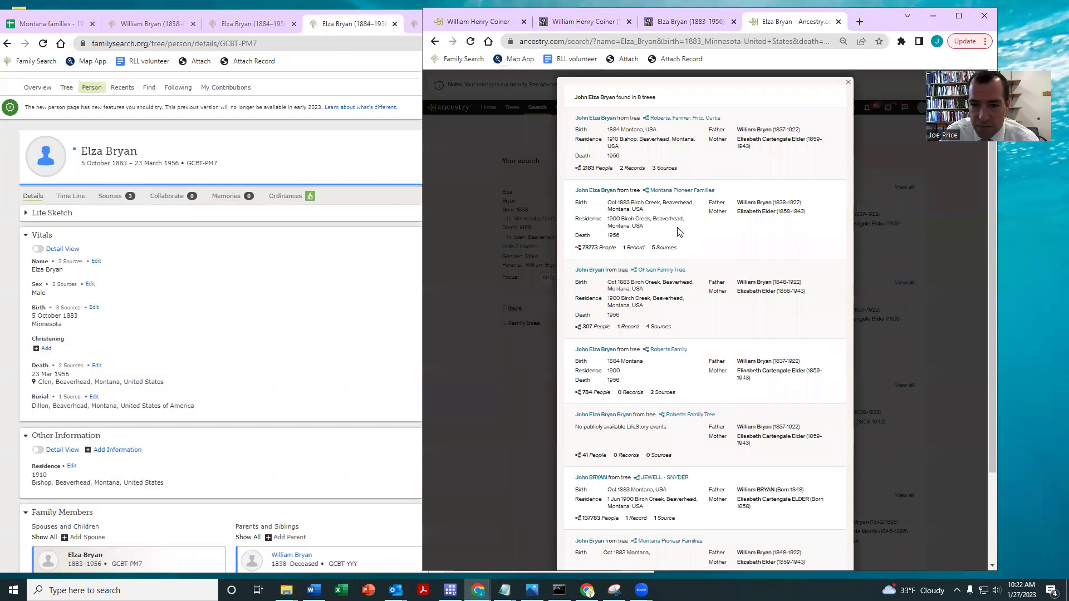
pyautogui.scroll(-2, 242, 290)
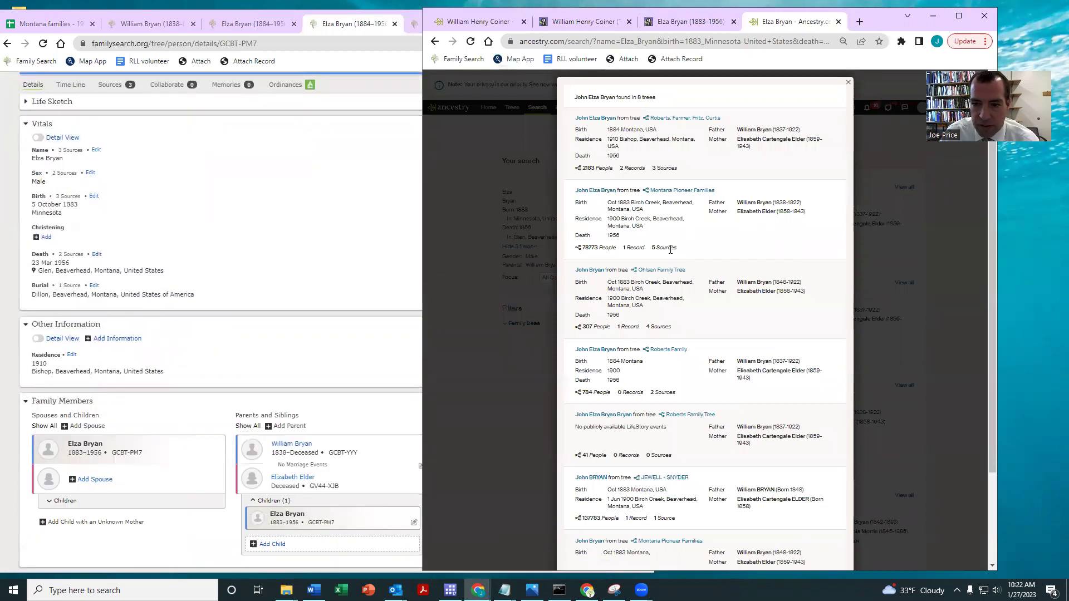
pyautogui.click(589, 191)
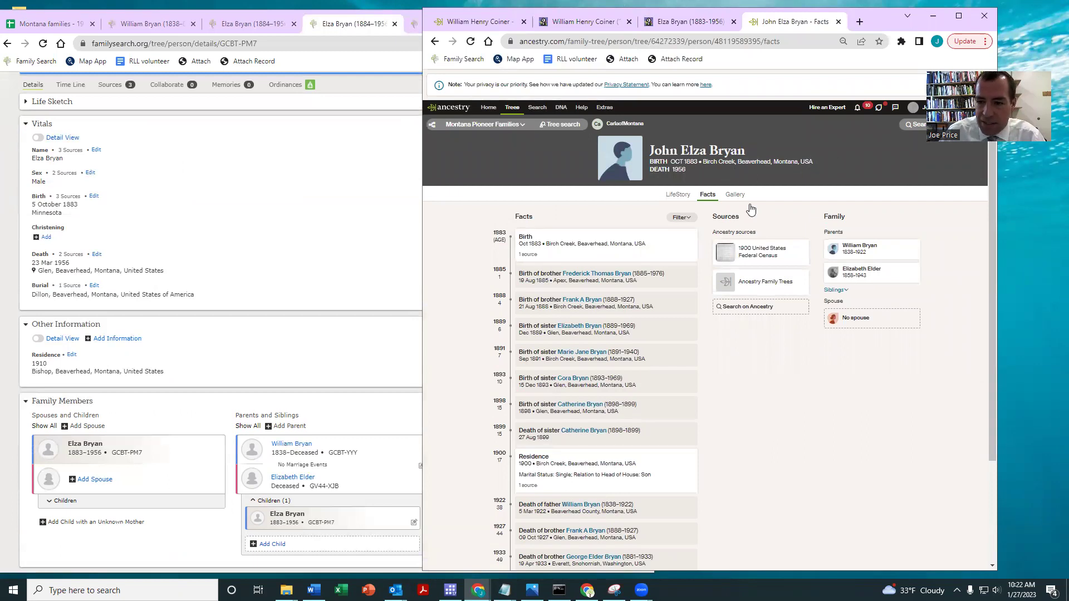
pyautogui.click(793, 249)
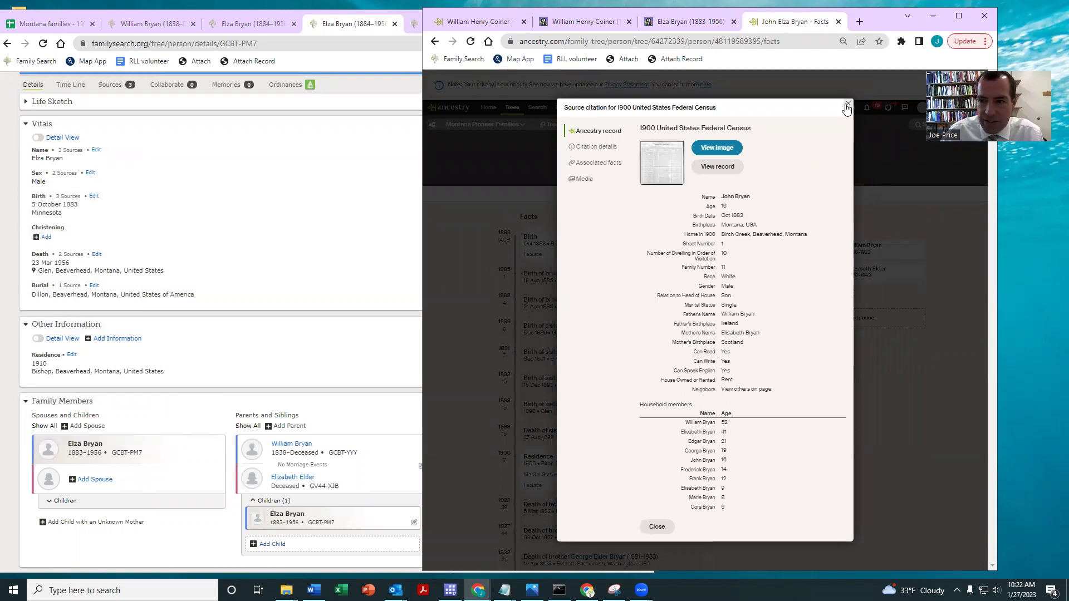
# Compare the 1900 census citations for John Elza and William Bryan against the FamilySearch profile.
pyautogui.click(848, 103)
pyautogui.click(785, 252)
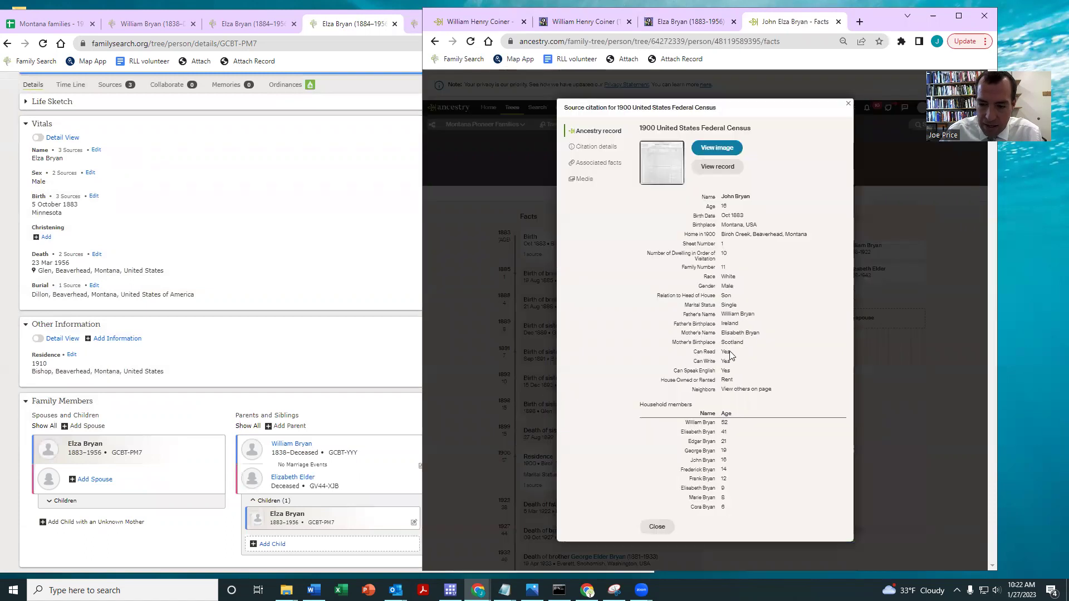
pyautogui.click(848, 105)
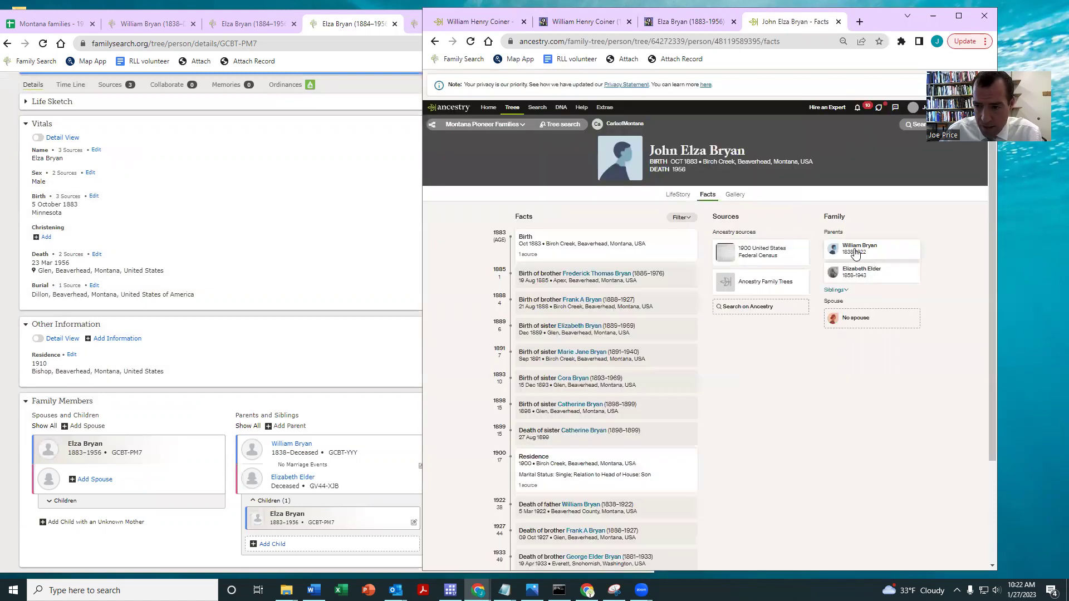
pyautogui.scroll(-2, 290, 345)
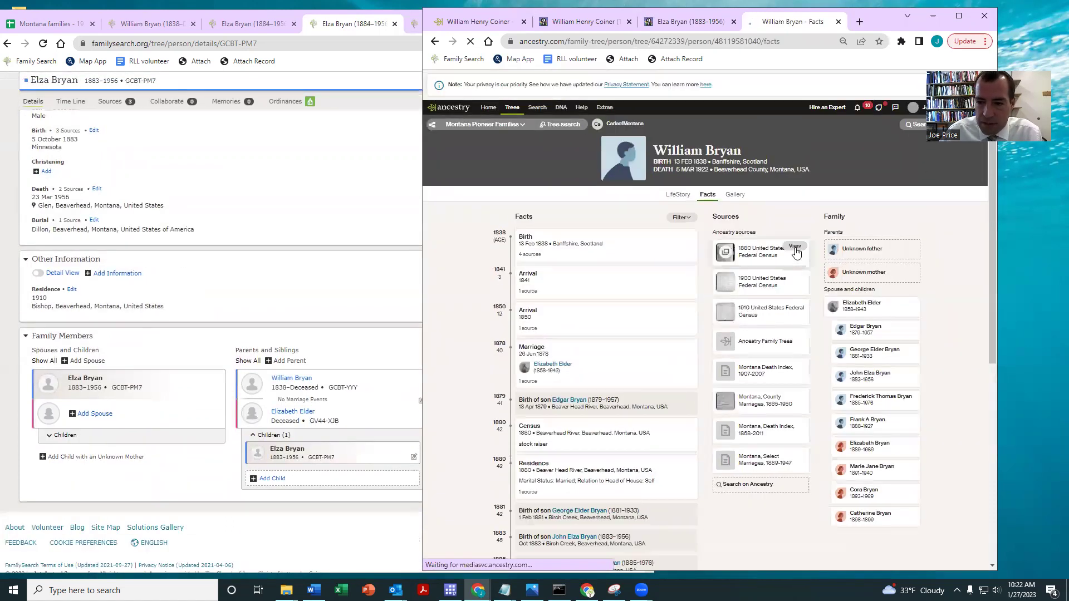
pyautogui.click(798, 279)
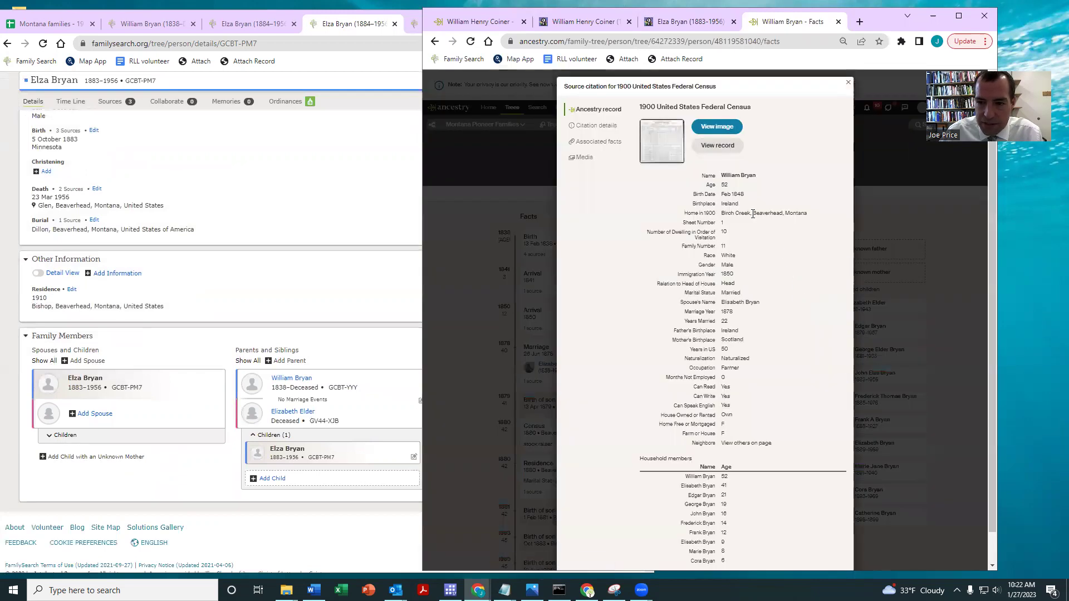
pyautogui.click(291, 379)
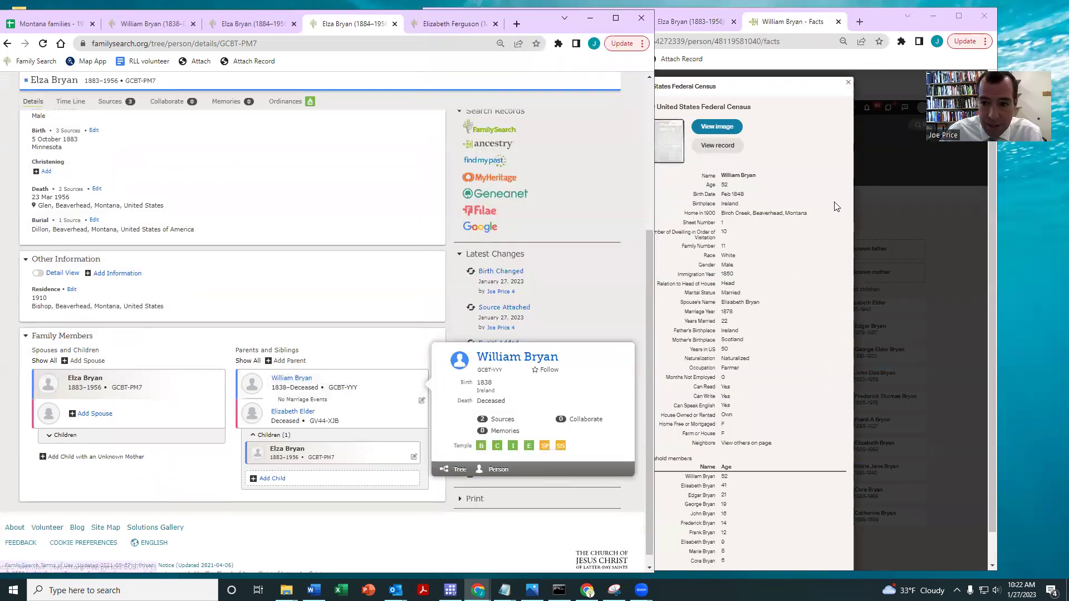
pyautogui.scroll(-1, 796, 348)
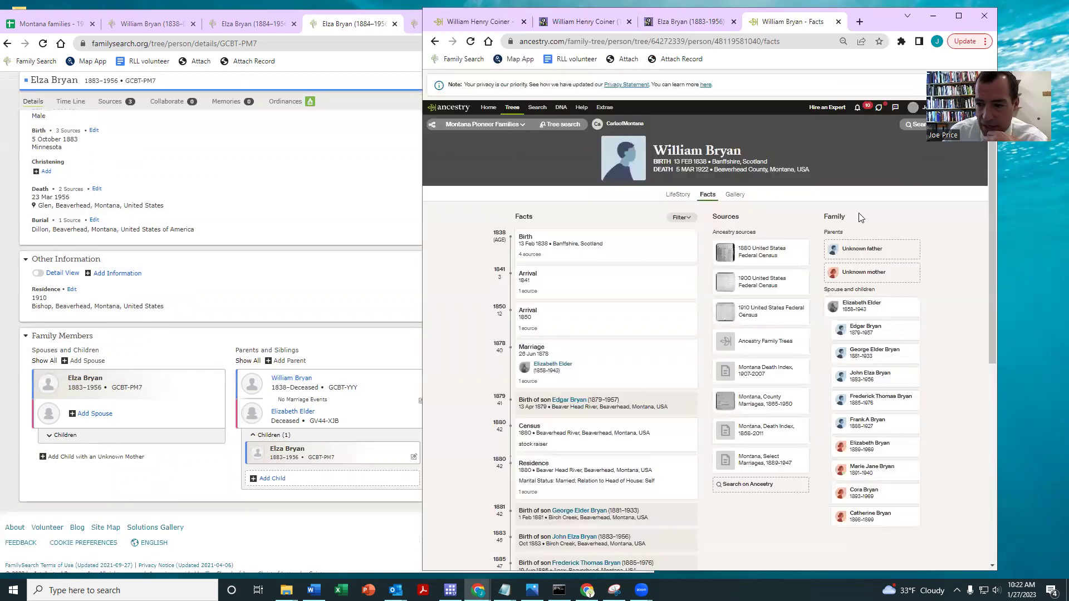
pyautogui.click(846, 95)
pyautogui.scroll(-1, 861, 346)
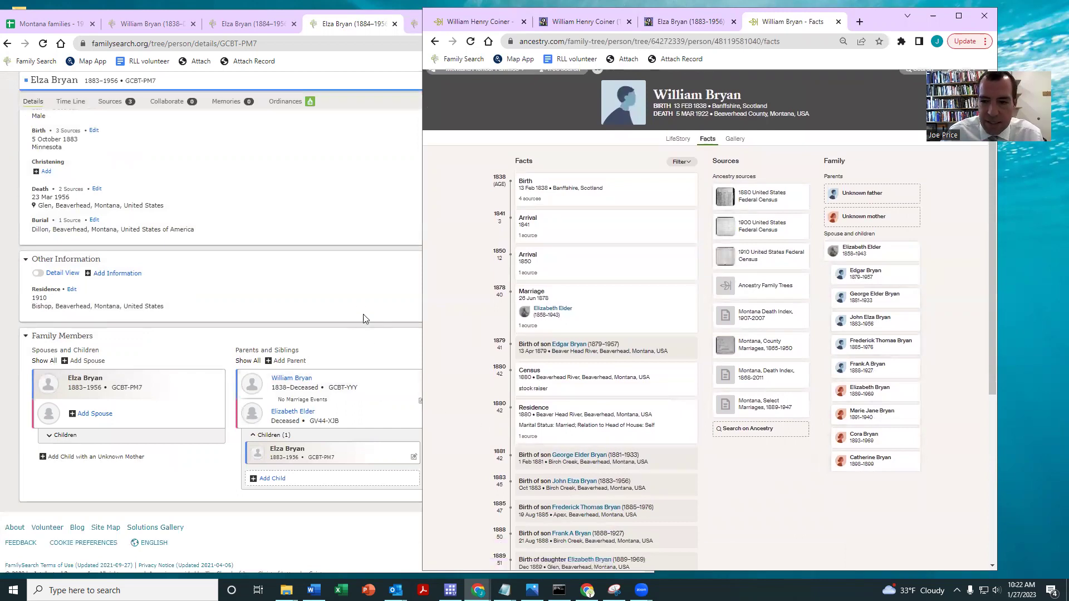
pyautogui.click(327, 289)
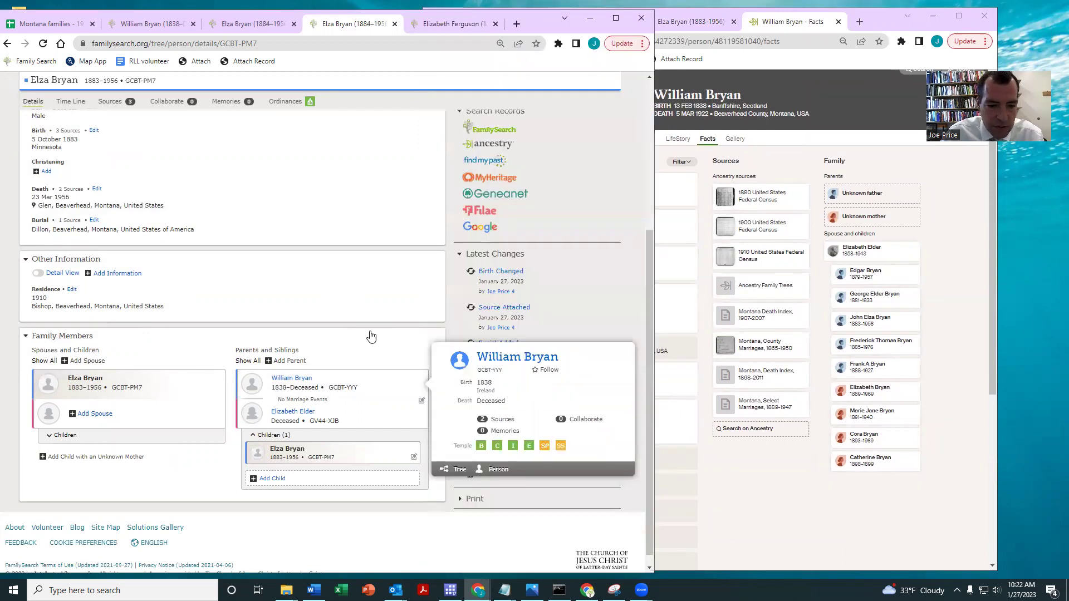
# Recheck William Bryan's facts and John Elza's 1900 census source, then bring FamilySearch forward.
pyautogui.click(865, 103)
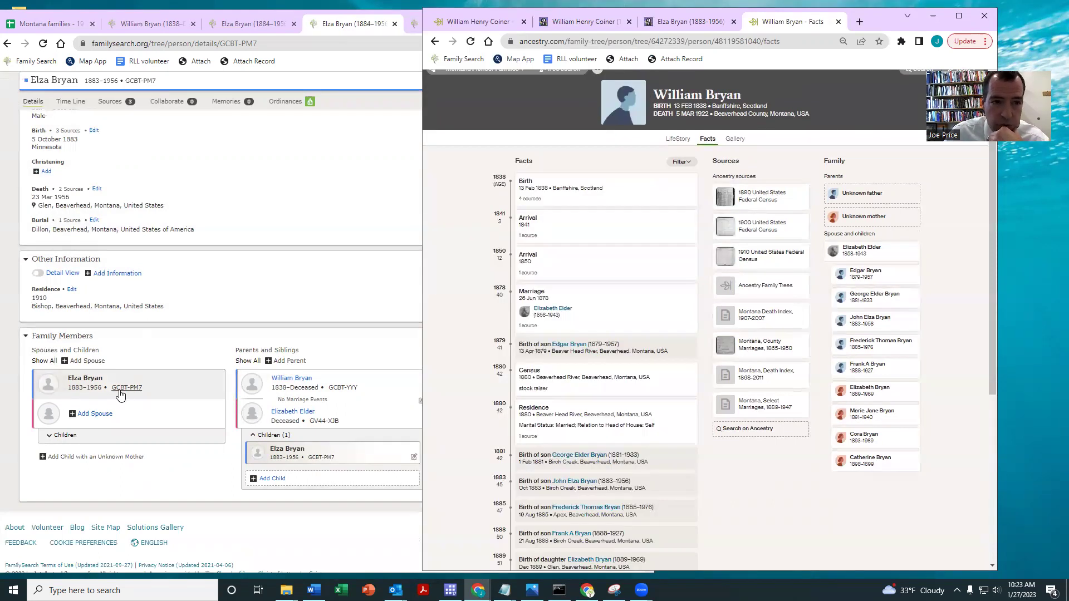
pyautogui.scroll(-1, 232, 293)
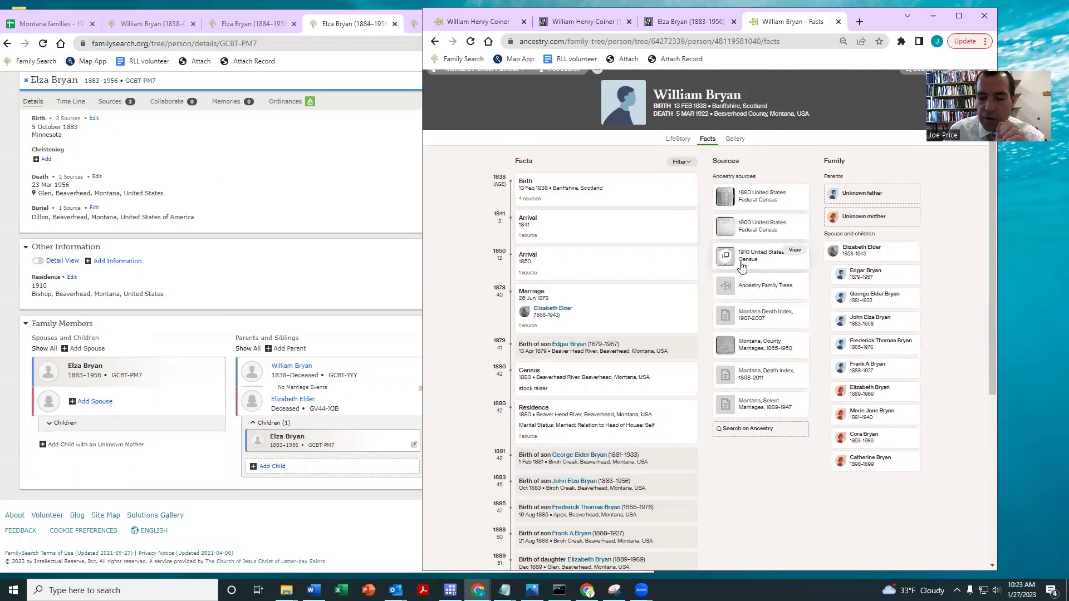
pyautogui.scroll(1, 741, 262)
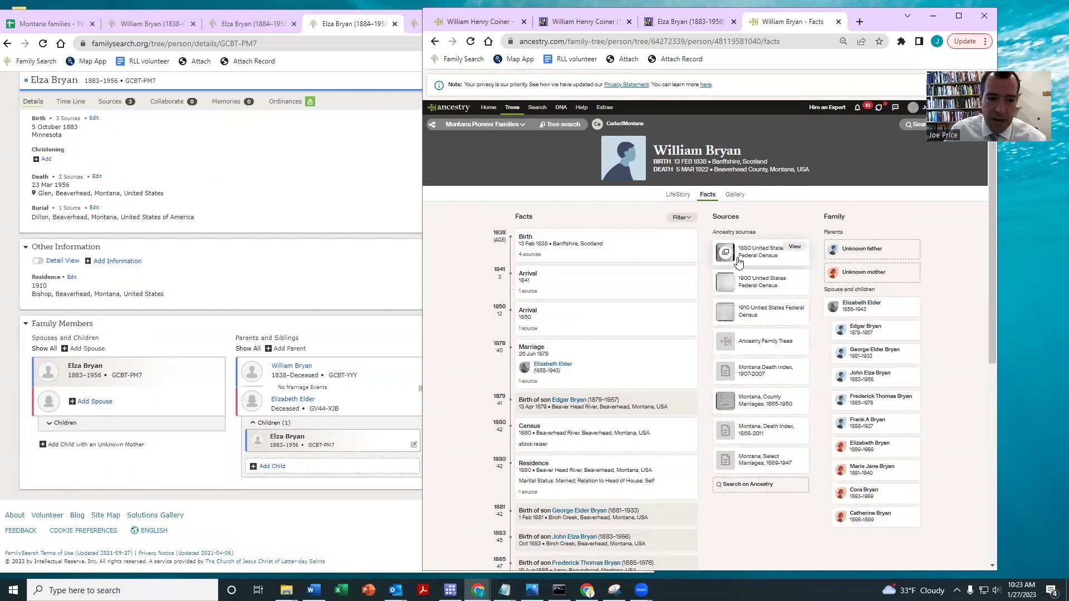
pyautogui.click(795, 279)
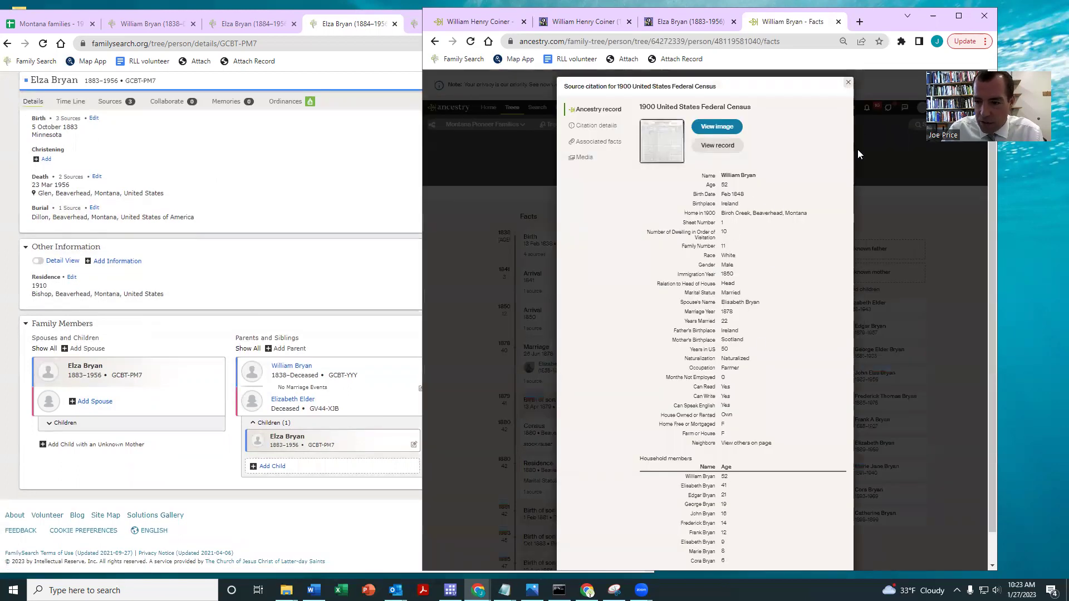
pyautogui.click(856, 106)
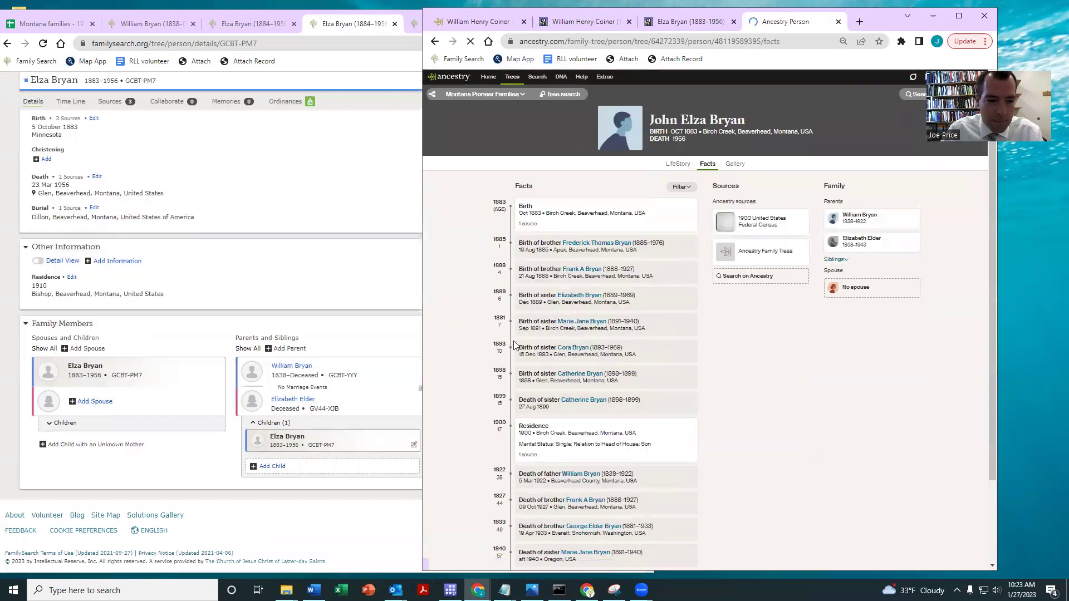
pyautogui.click(795, 251)
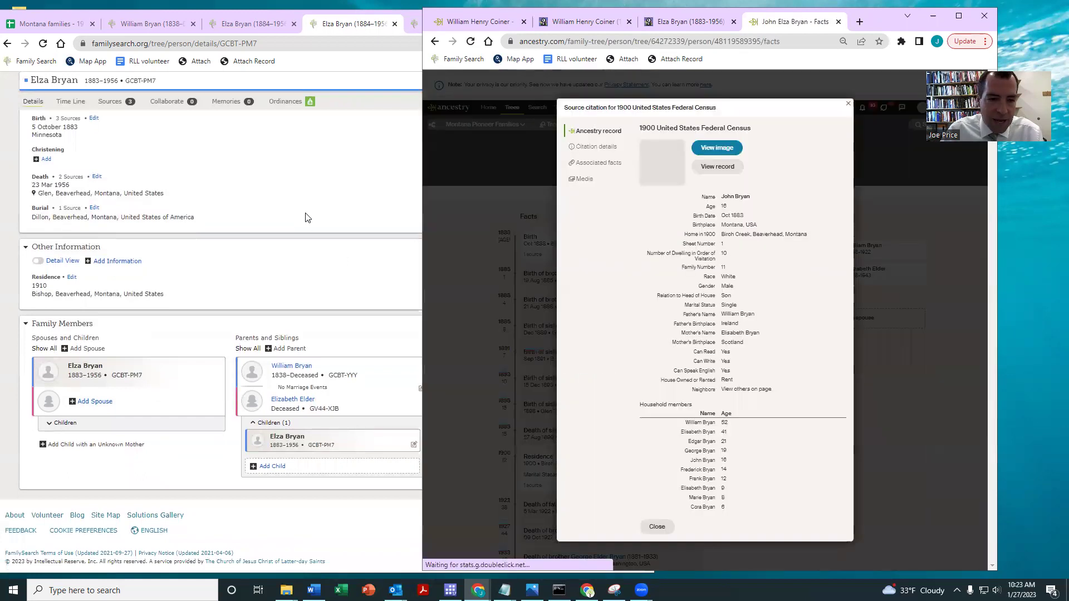
pyautogui.click(306, 210)
pyautogui.scroll(3, 490, 278)
# Search FamilySearch records for this person with the first name changed from Elza to John.
pyautogui.click(482, 307)
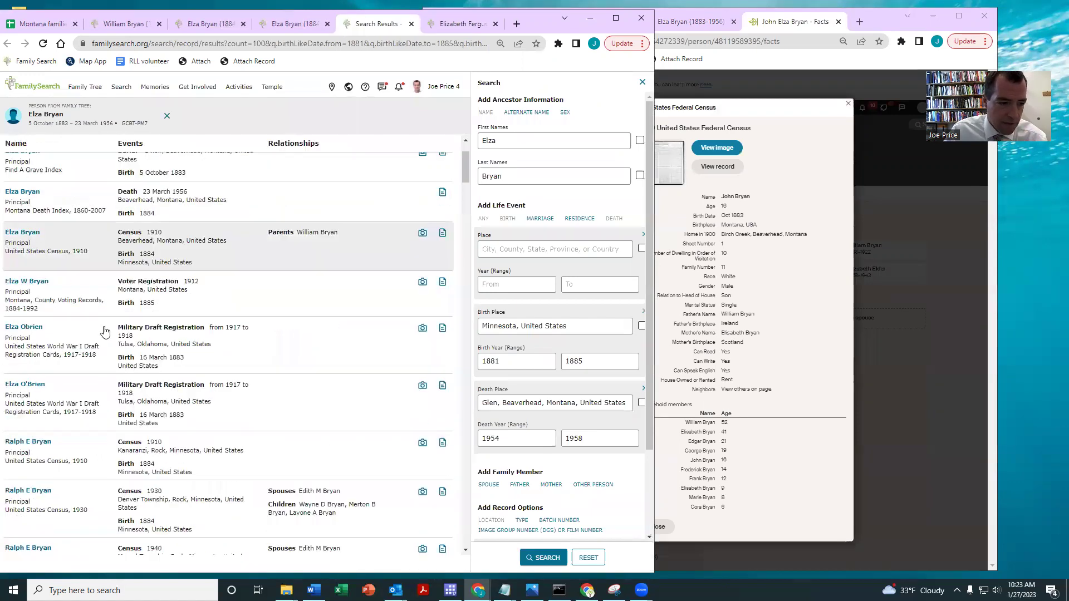
pyautogui.scroll(-2, 105, 329)
pyautogui.scroll(3, 139, 318)
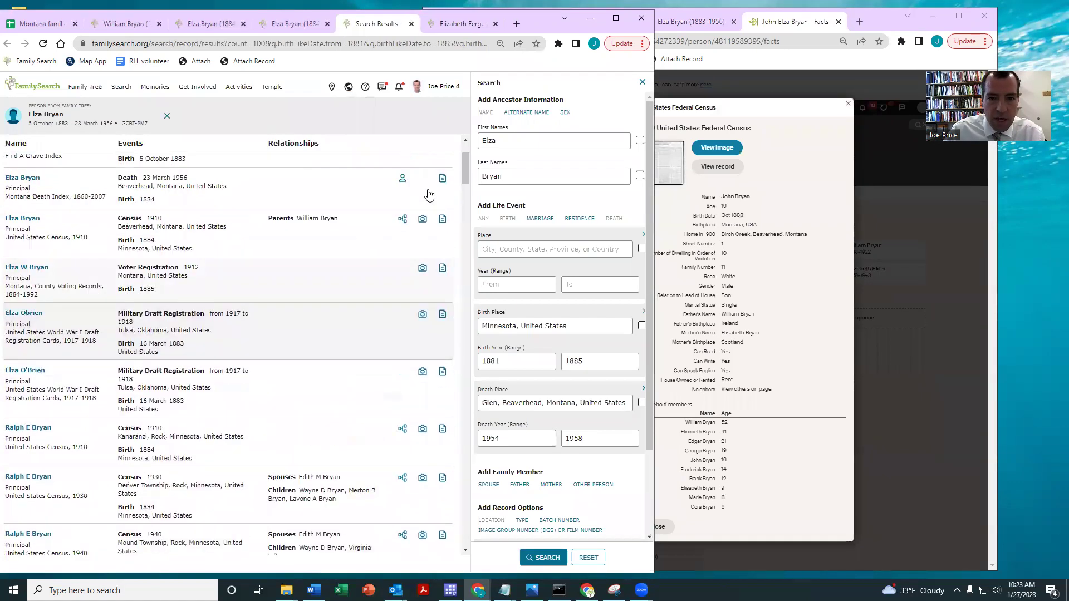
pyautogui.moveTo(505, 139); pyautogui.dragTo(468, 138)
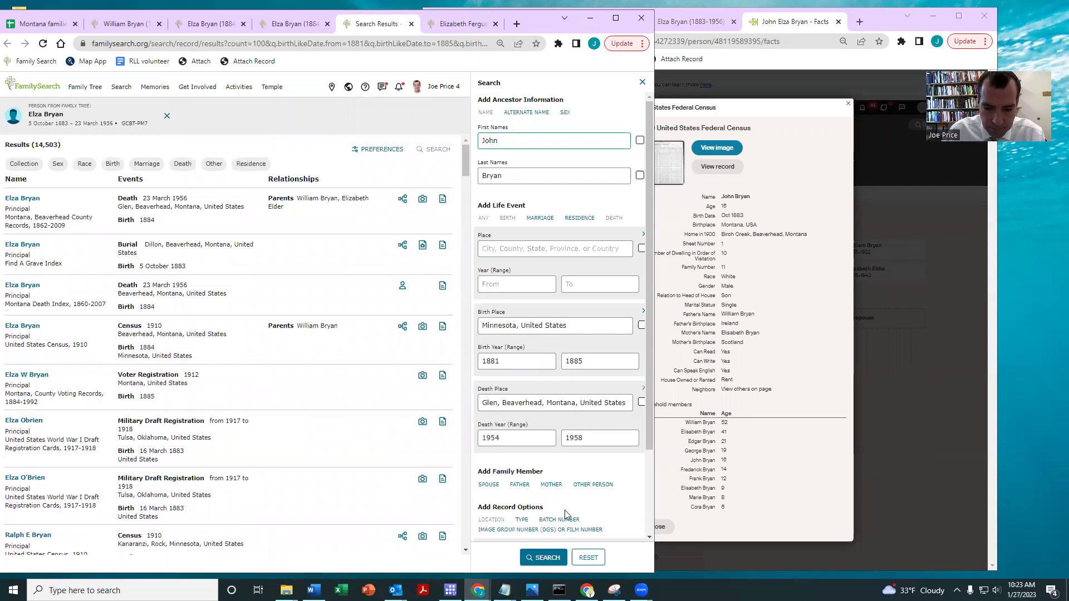
pyautogui.click(537, 558)
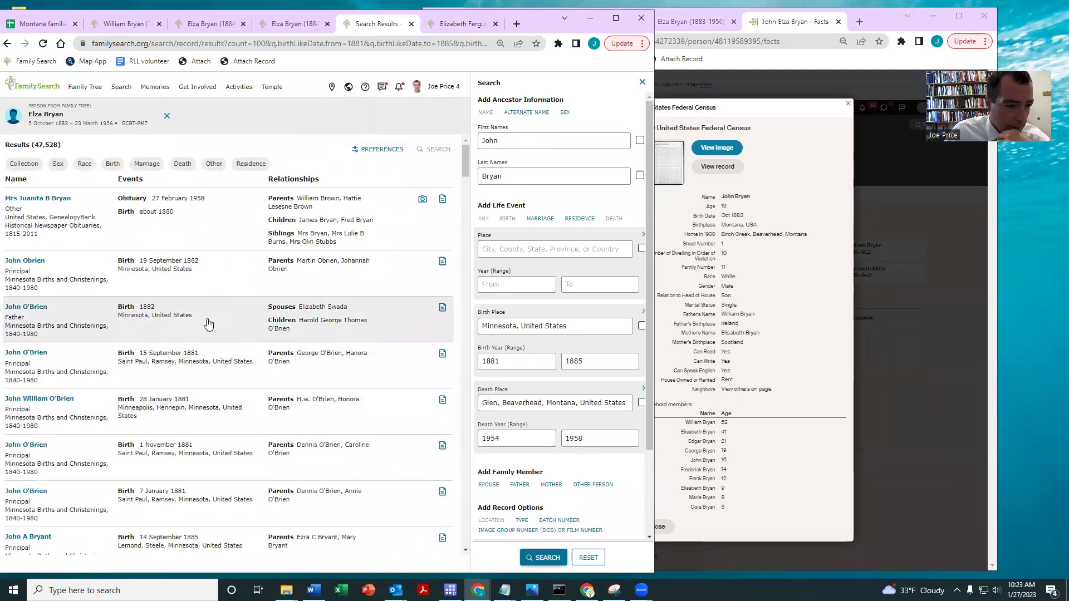
# Drop the death criteria, set birth place to Montana, and open the 1900 Birch Creek census's tree person.
pyautogui.scroll(-2, 208, 316)
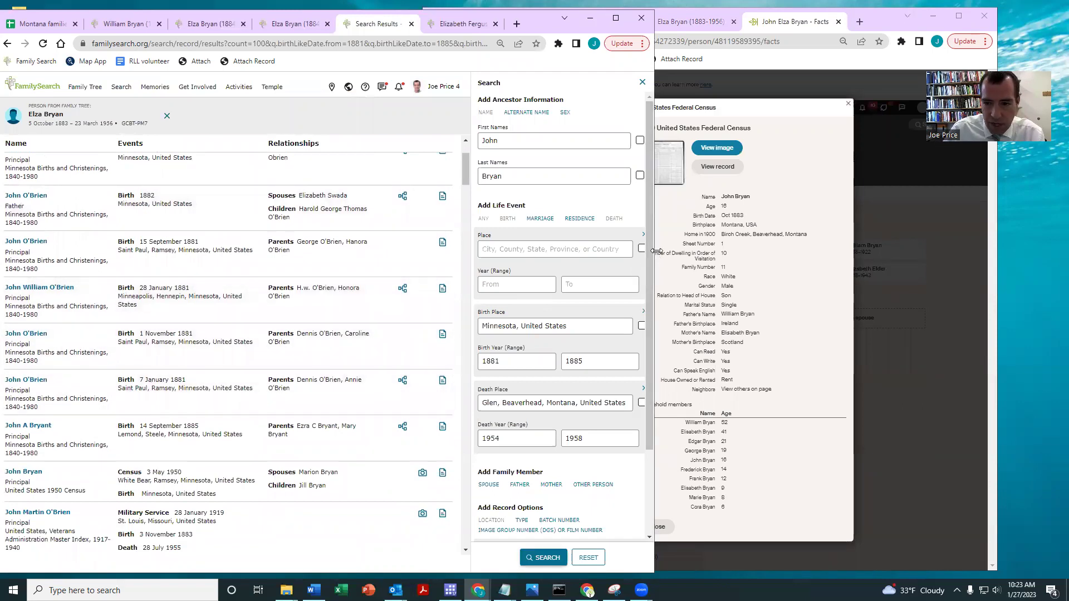
pyautogui.moveTo(654, 251); pyautogui.dragTo(682, 254)
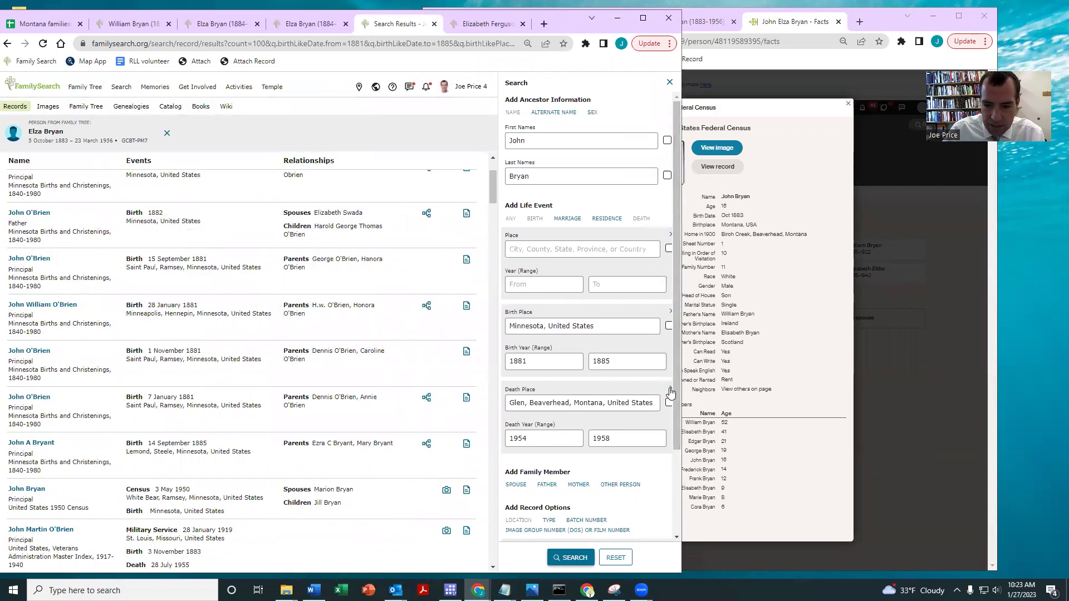
pyautogui.click(671, 391)
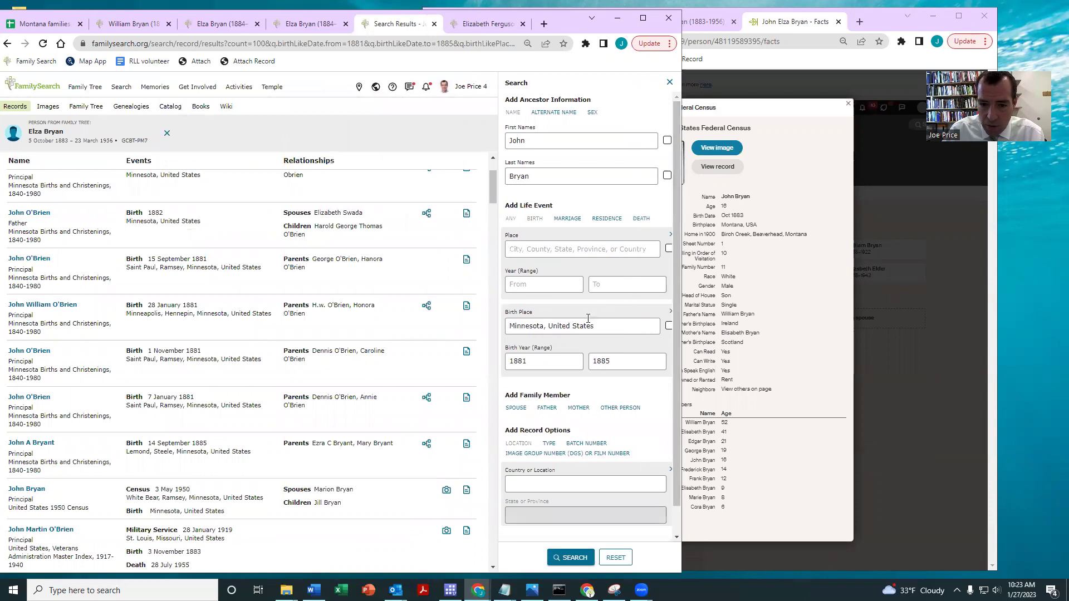
pyautogui.moveTo(603, 323); pyautogui.dragTo(492, 328)
pyautogui.write('Mo')
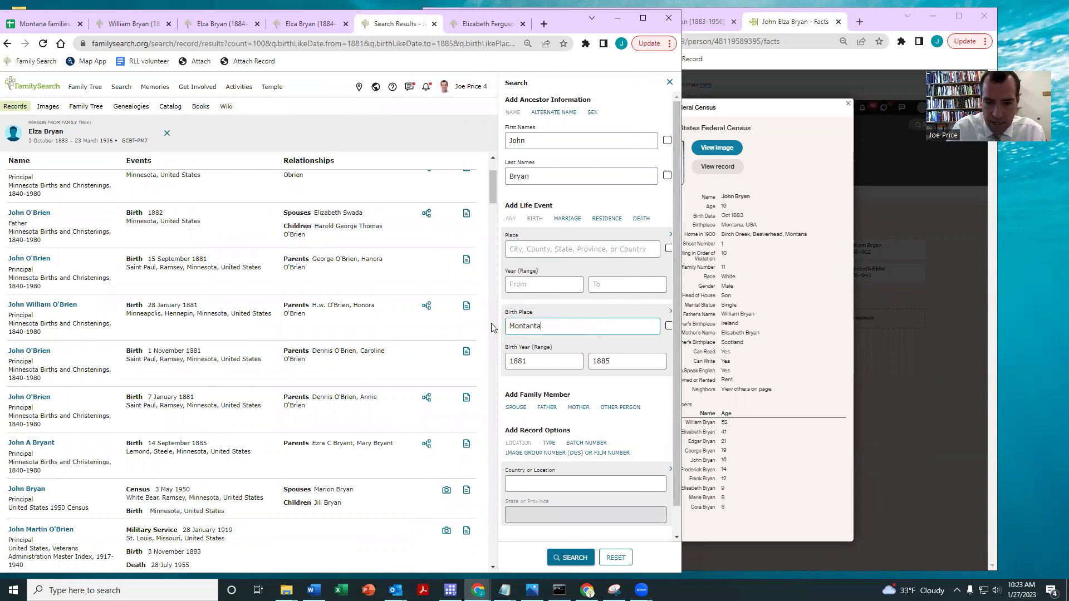
pyautogui.write('ntant')
pyautogui.press('BackSpace')
pyautogui.write('a')
pyautogui.press('Return')
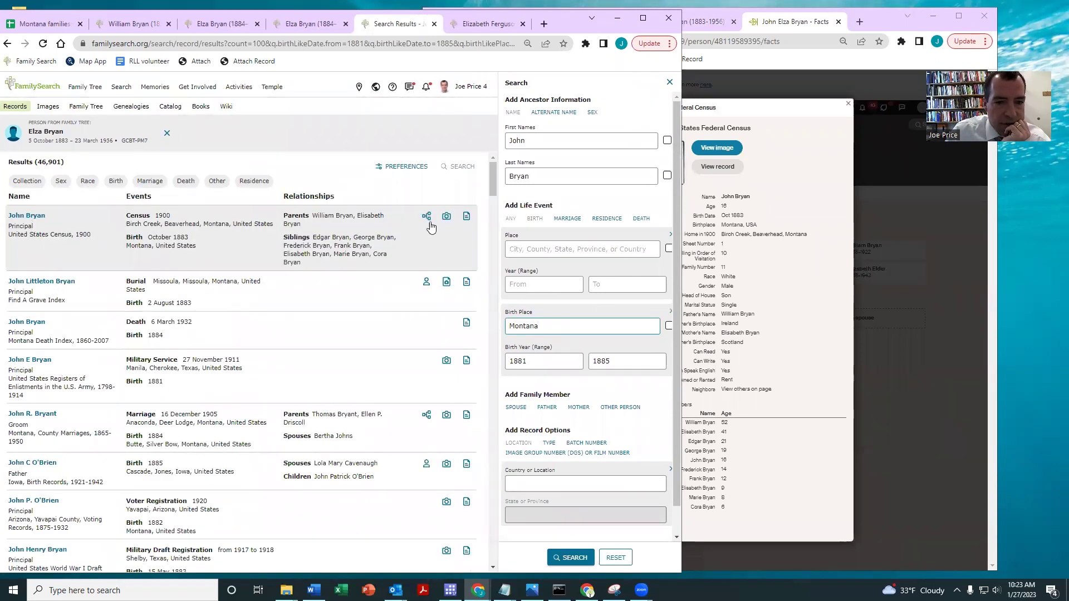
pyautogui.click(430, 221)
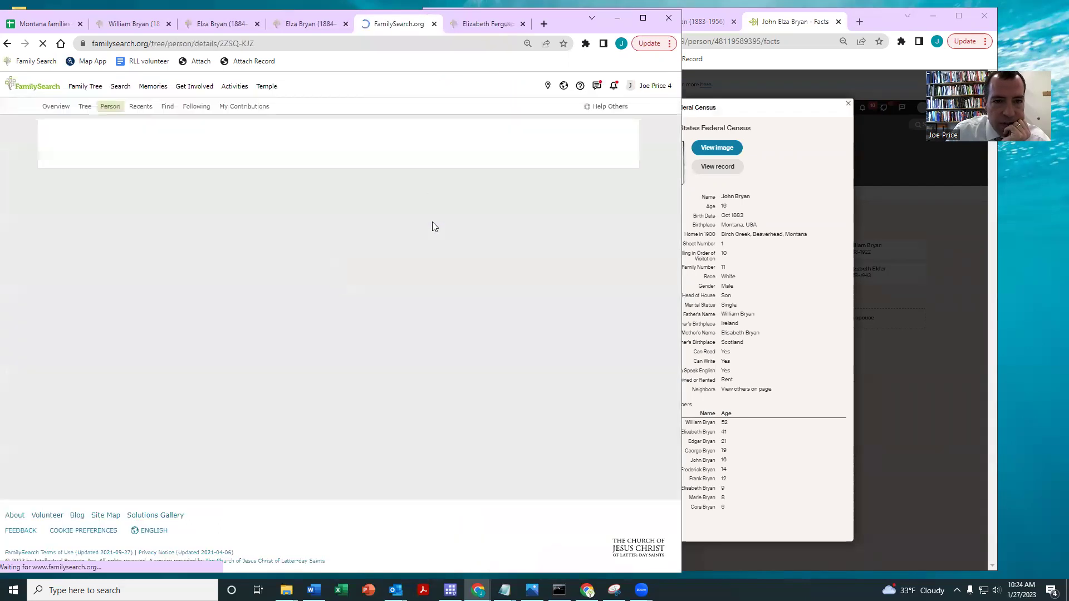
pyautogui.scroll(-5, 222, 295)
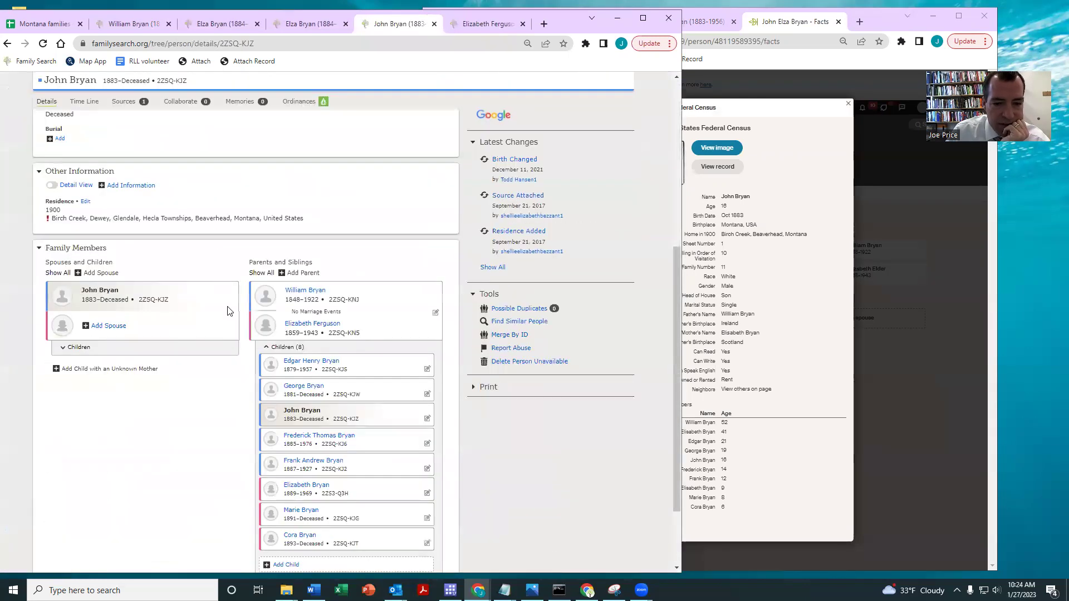
pyautogui.scroll(-2, 332, 356)
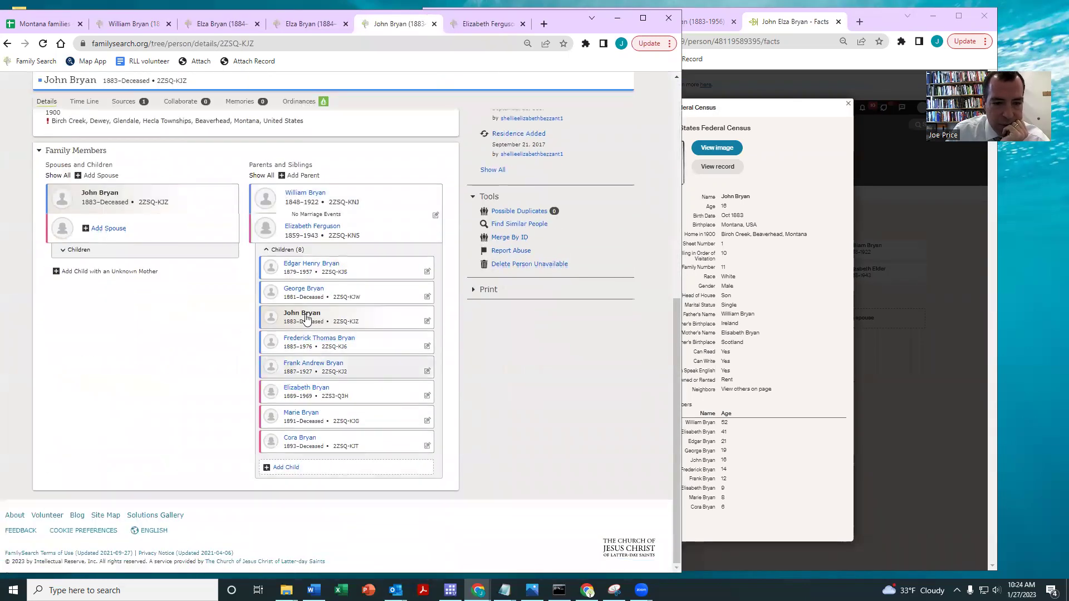
pyautogui.click(850, 102)
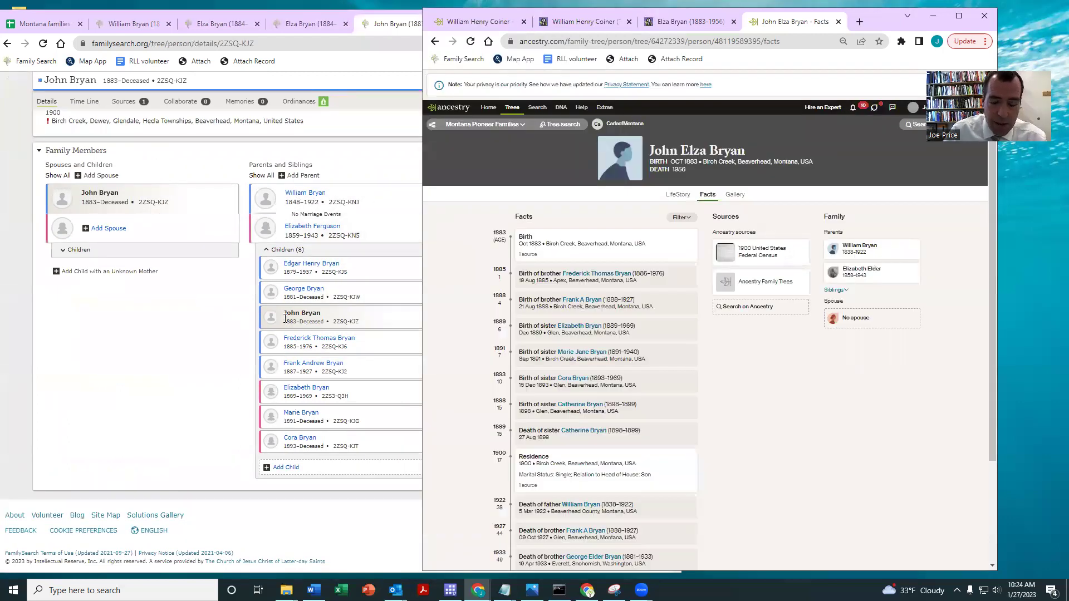
pyautogui.click(834, 291)
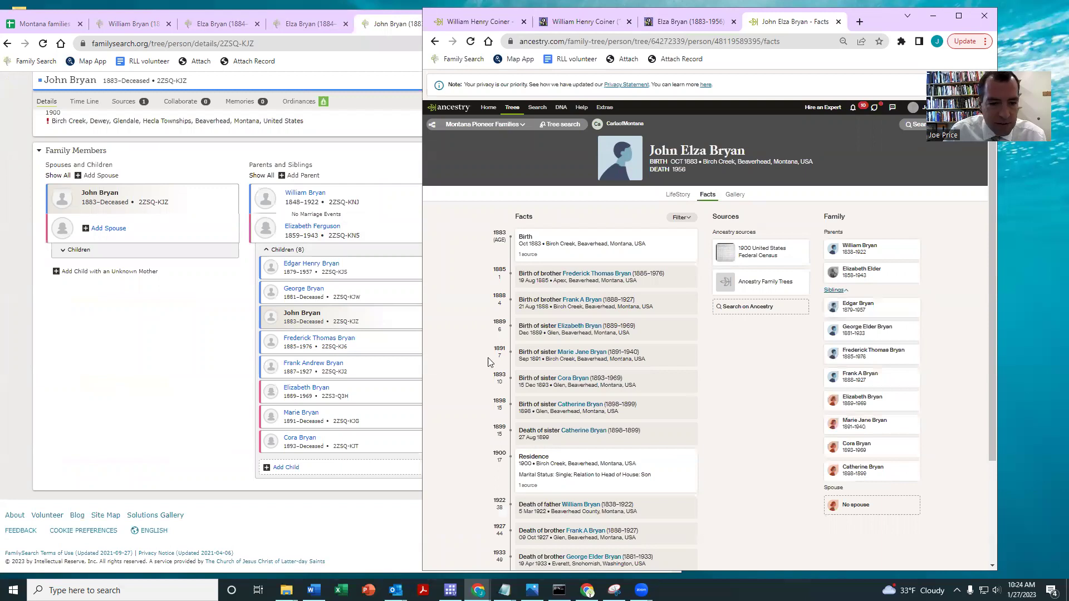
pyautogui.scroll(1, 167, 267)
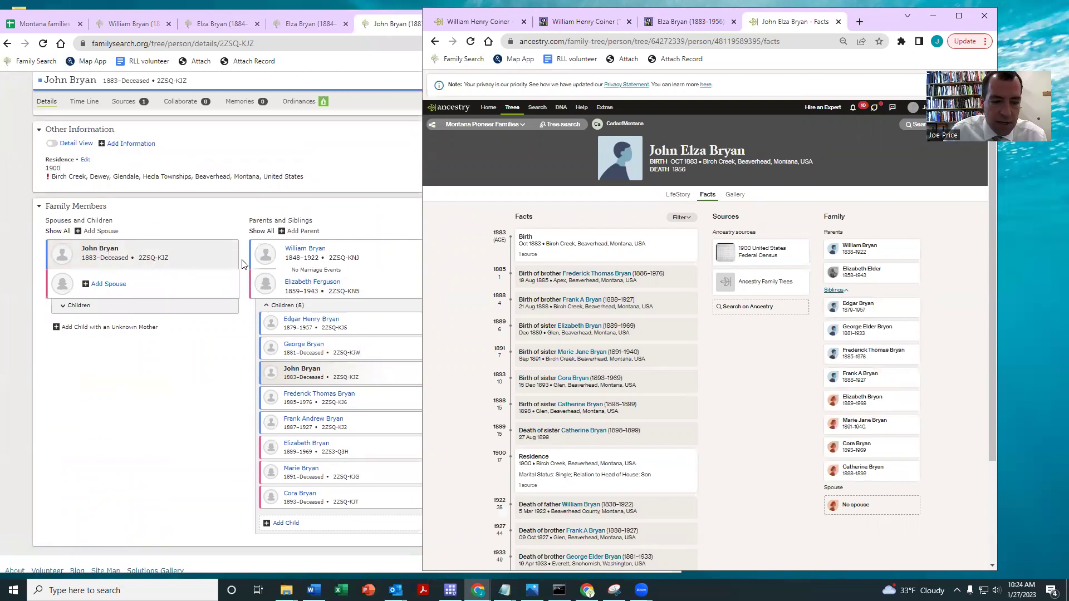
# Open mother Elizabeth Ferguson's FamilySearch person page, showing 1859–1943 and birth name Elizabeth Elder.
pyautogui.click(311, 283)
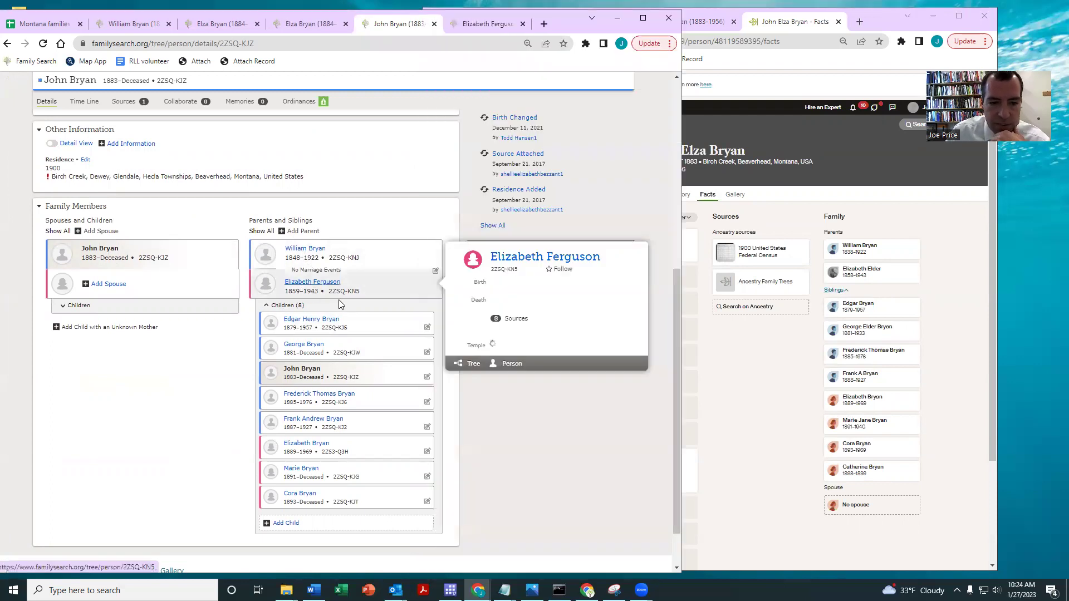
pyautogui.click(512, 369)
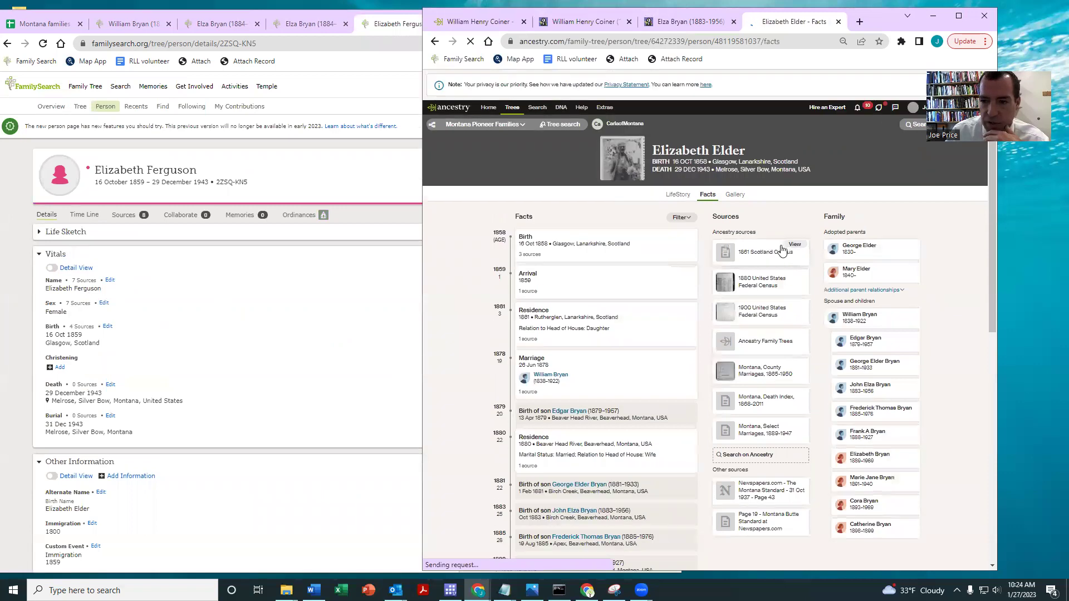
pyautogui.scroll(-8, 298, 312)
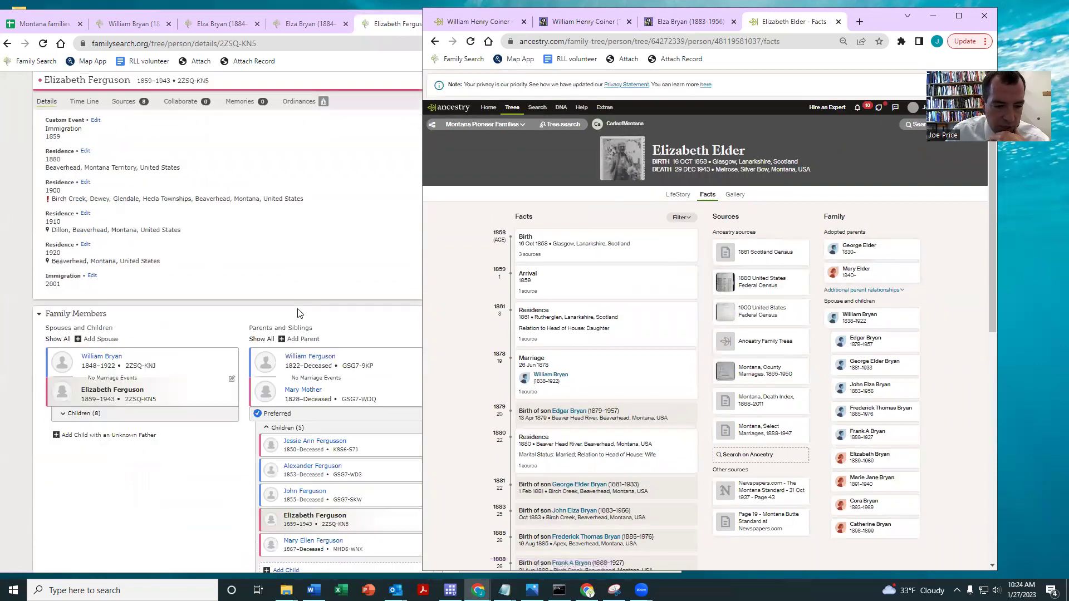
pyautogui.scroll(-1, 298, 313)
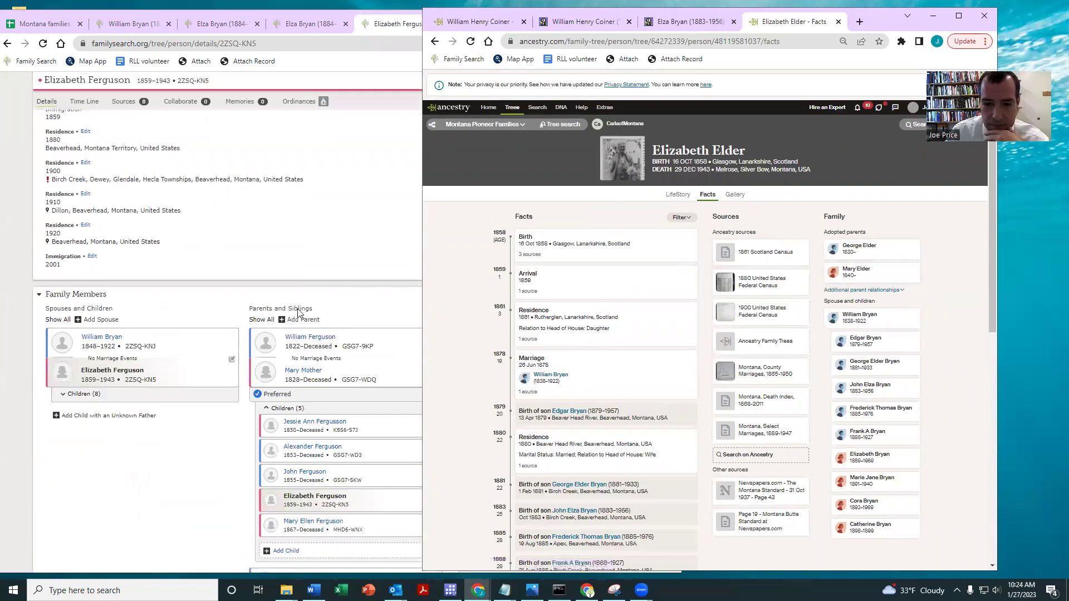
pyautogui.scroll(-3, 297, 329)
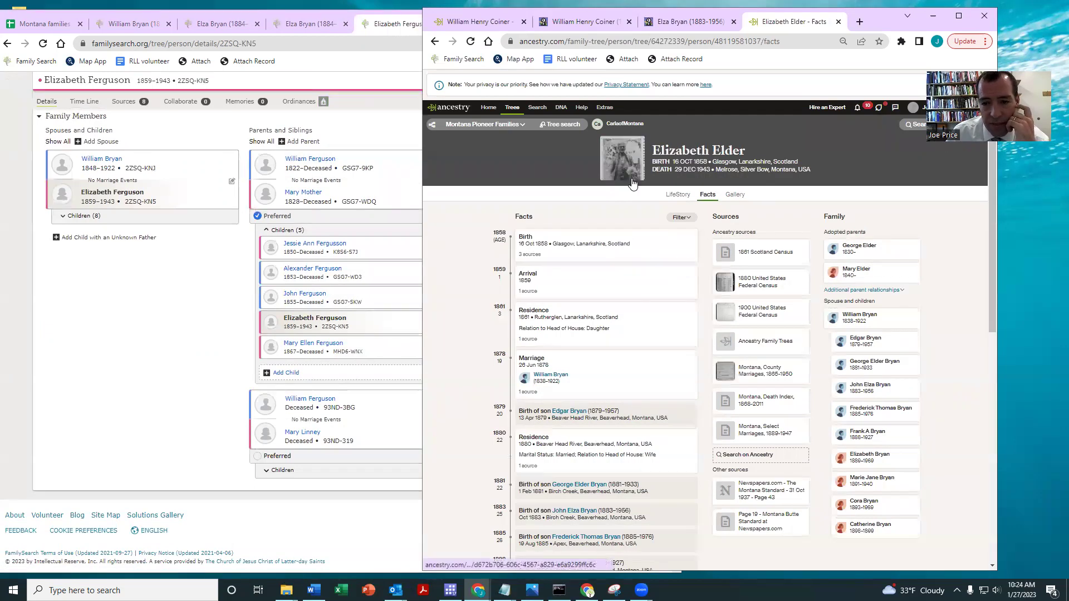
pyautogui.scroll(10, 323, 289)
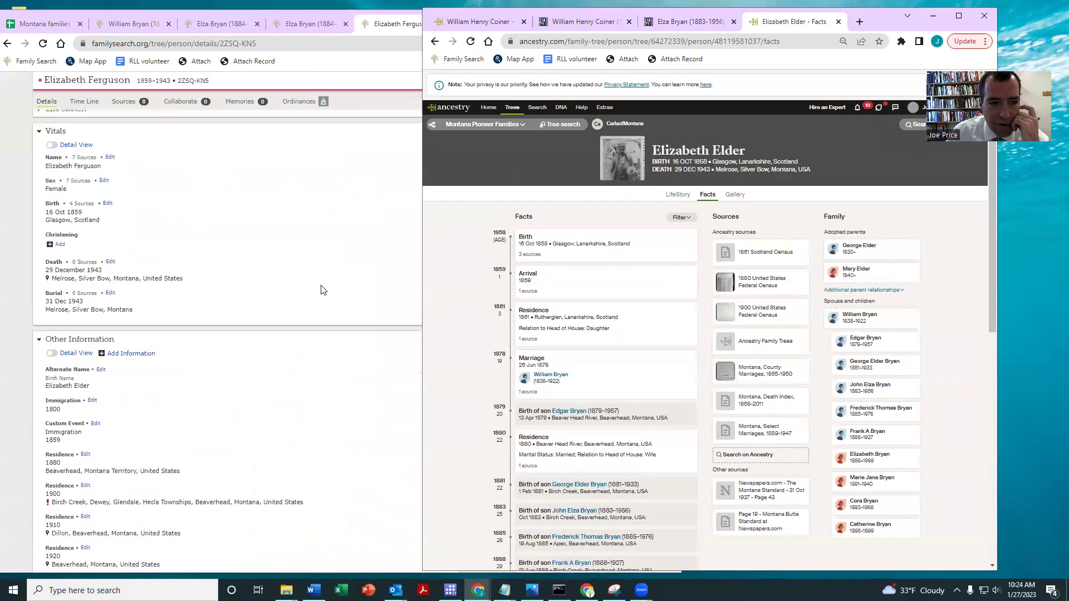
pyautogui.scroll(3, 296, 222)
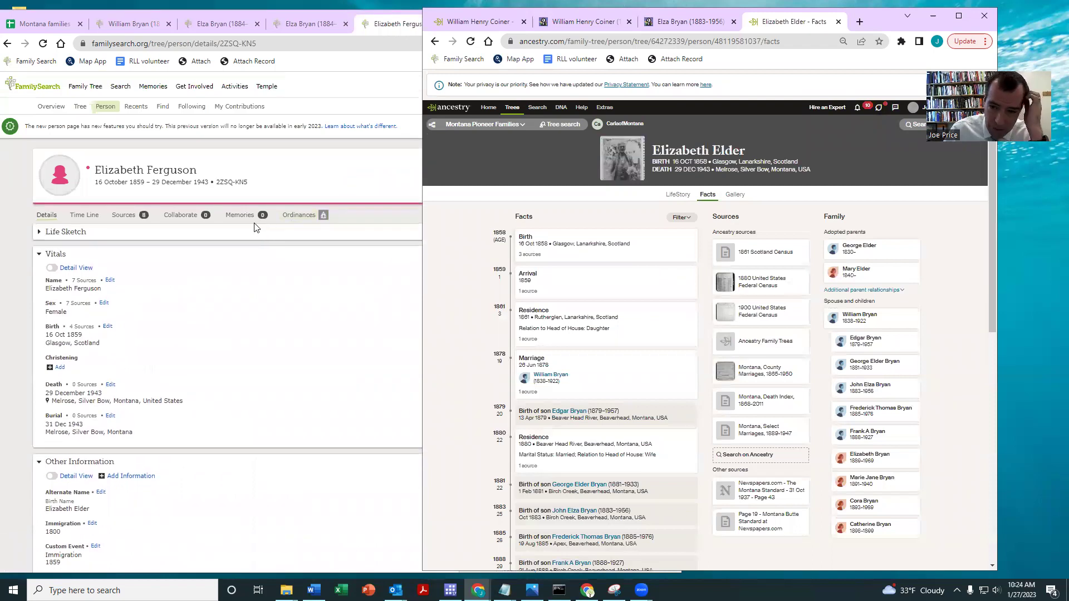
pyautogui.moveTo(746, 249)
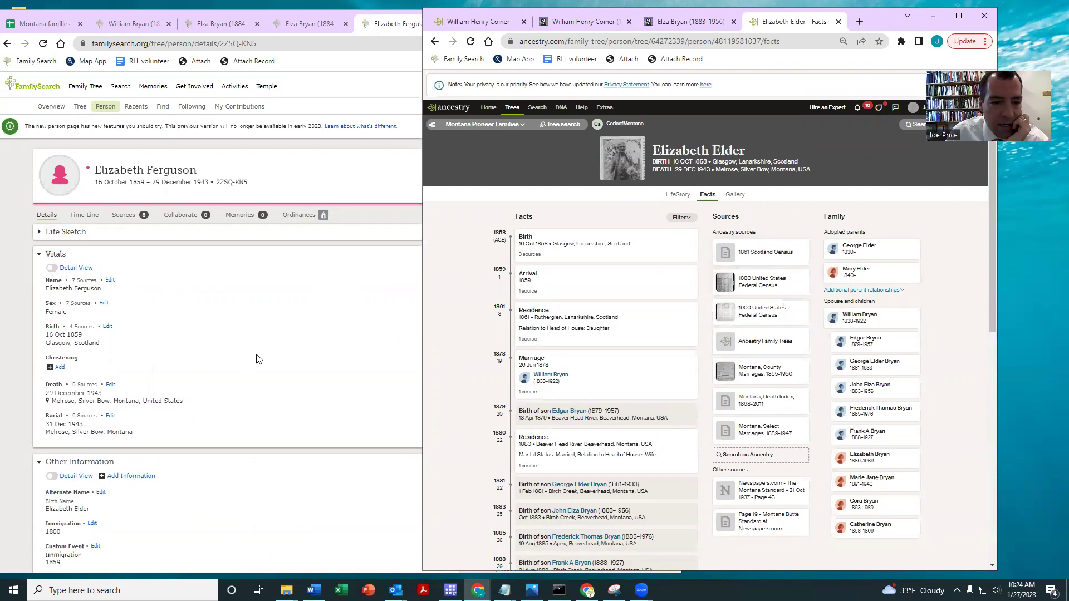
pyautogui.click(284, 335)
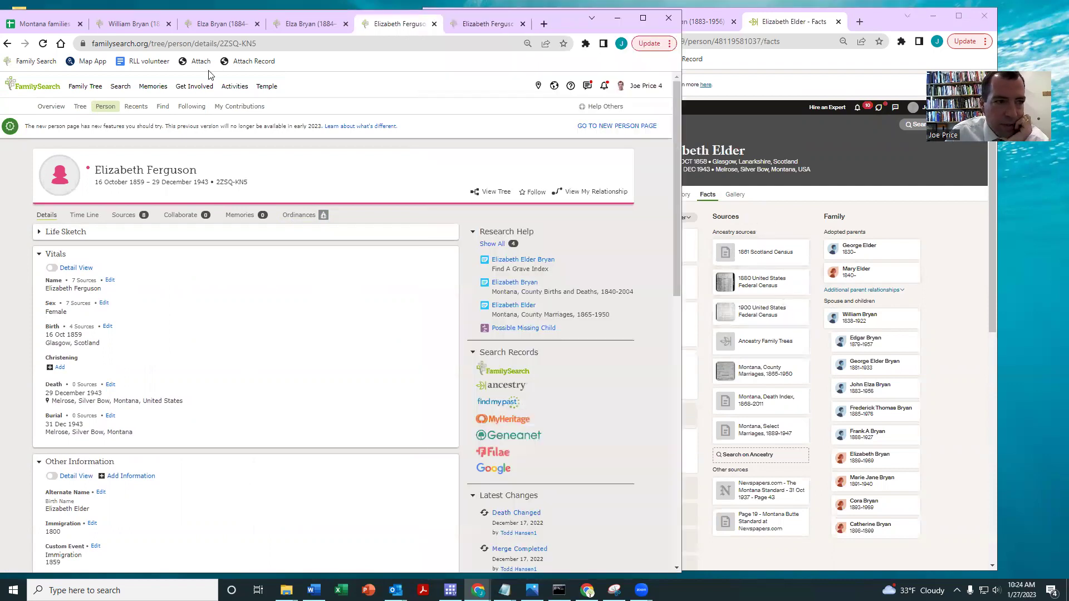
# Switch to the Montana families 1910 census spreadsheet and scroll through its family list.
pyautogui.click(54, 25)
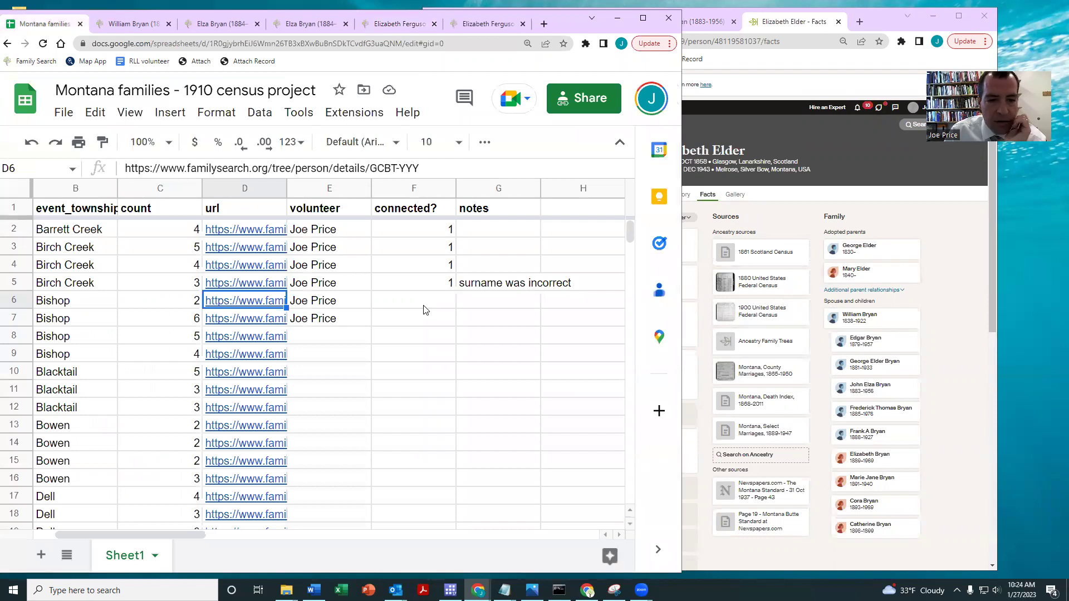
pyautogui.moveTo(630, 233)
pyautogui.mouseDown()
pyautogui.moveTo(626, 462)
pyautogui.moveTo(628, 254)
pyautogui.mouseUp()
pyautogui.moveTo(134, 535); pyautogui.dragTo(111, 535)
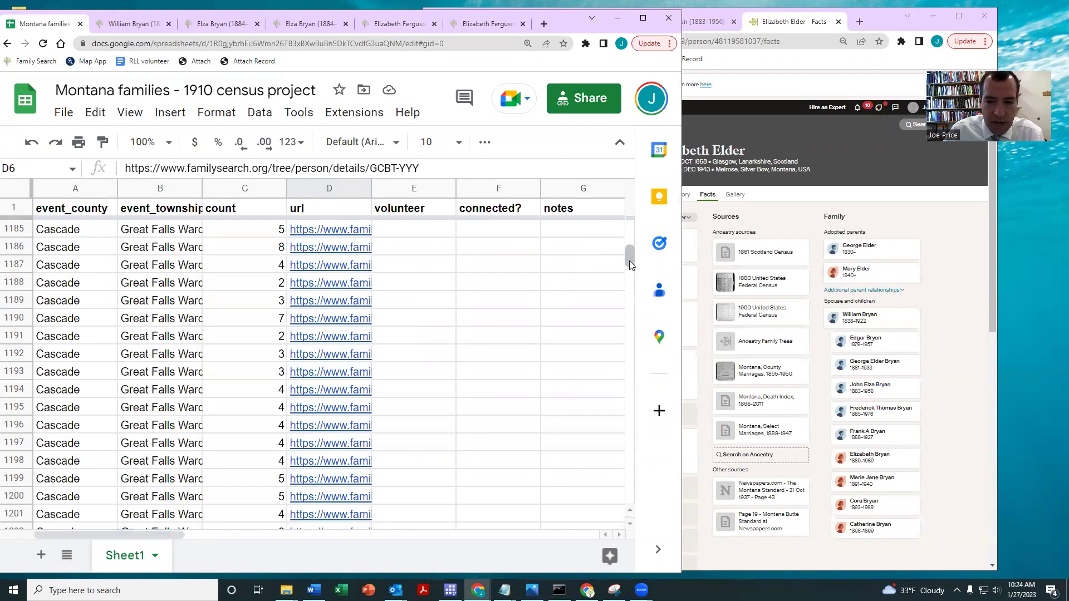
pyautogui.moveTo(630, 258); pyautogui.dragTo(628, 233)
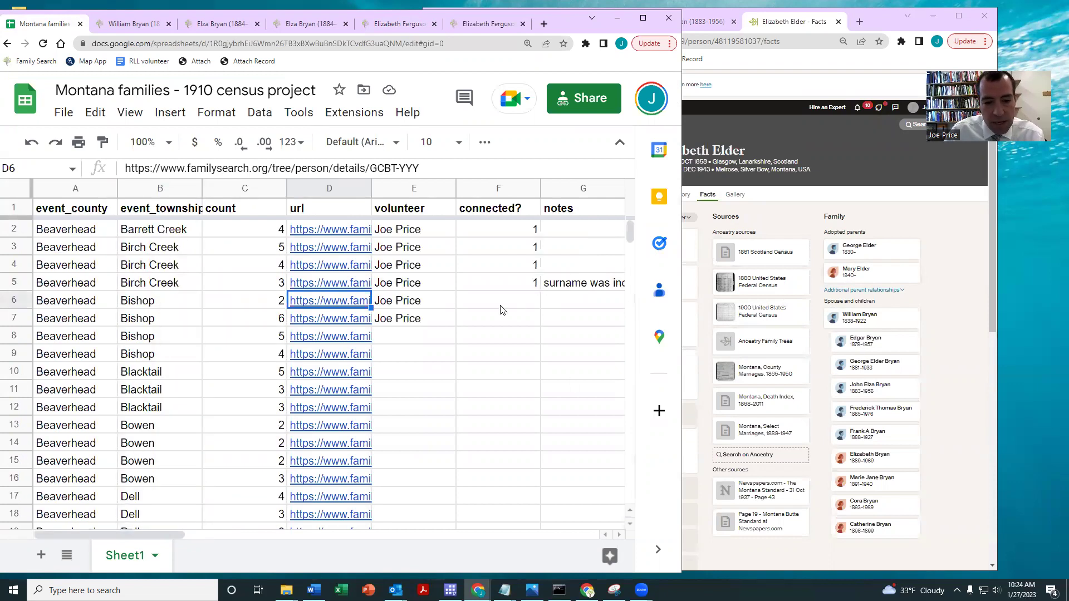